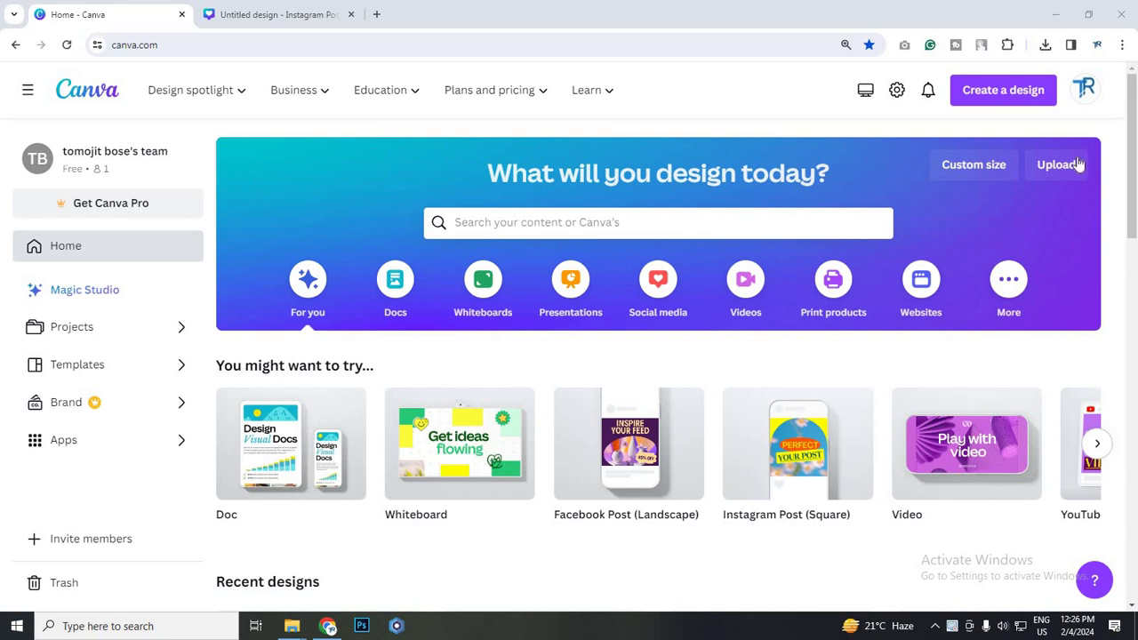
Switch to the untitled Instagram Post design, show the element library and select the purple gradient
{"action": "left_click", "coordinate": [275, 14]}
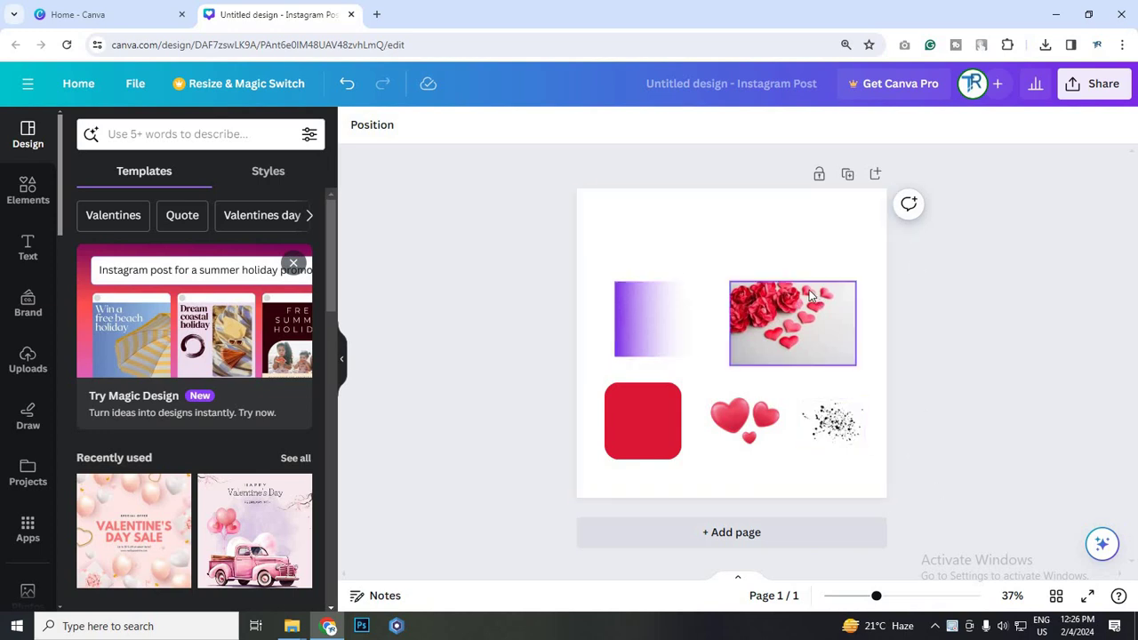
{"action": "left_click", "coordinate": [27, 191]}
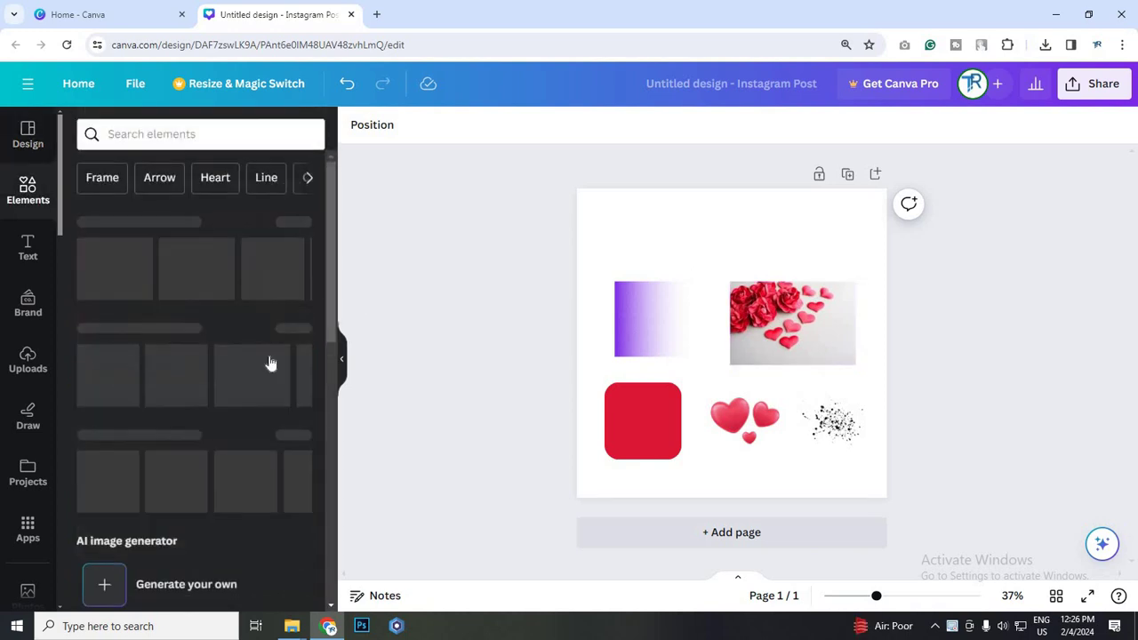
{"action": "scroll", "coordinate": [233, 213], "scroll_direction": "down", "scroll_amount": 2}
{"action": "scroll", "coordinate": [233, 213], "scroll_direction": "up", "scroll_amount": 2}
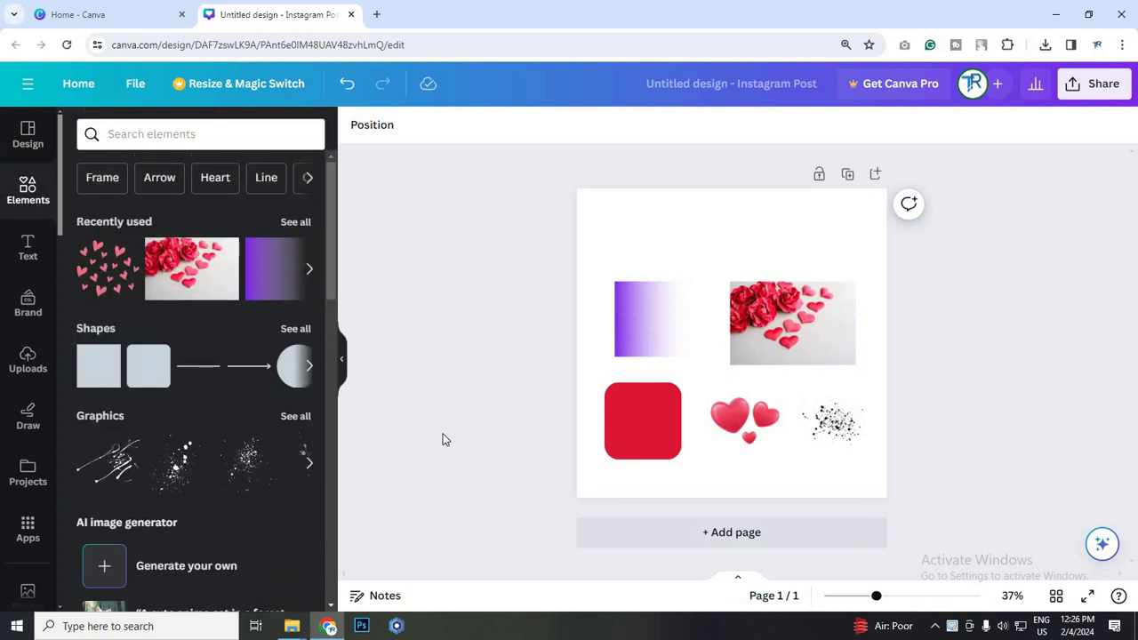
{"action": "left_click", "coordinate": [629, 323]}
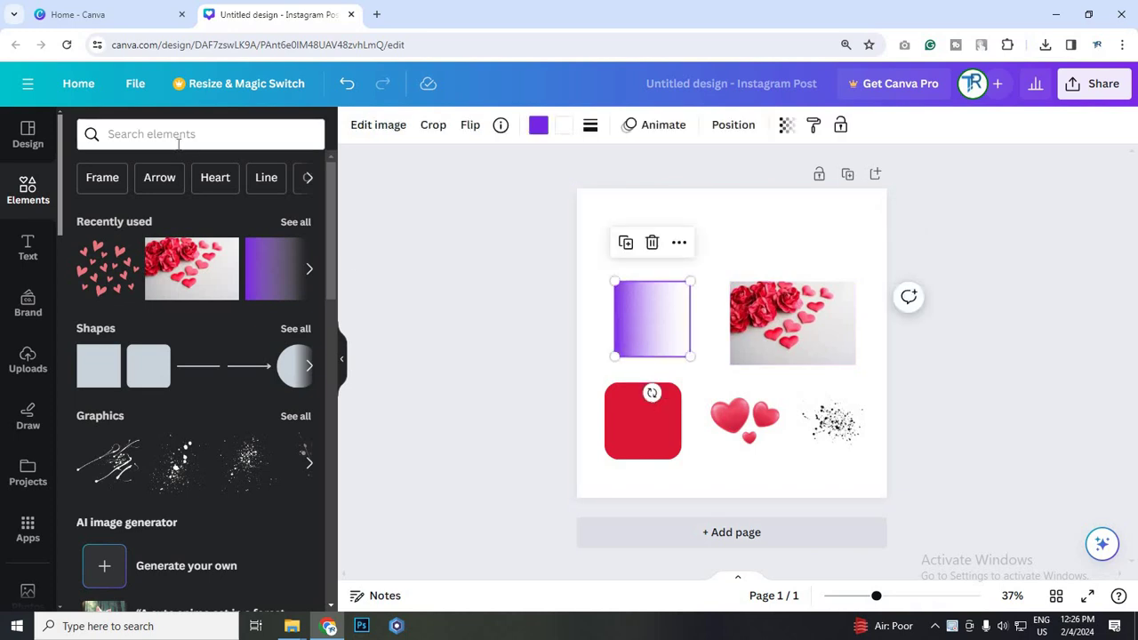
Search the elements for "valentines day background" and browse all of the photo results
{"action": "left_click", "coordinate": [178, 143]}
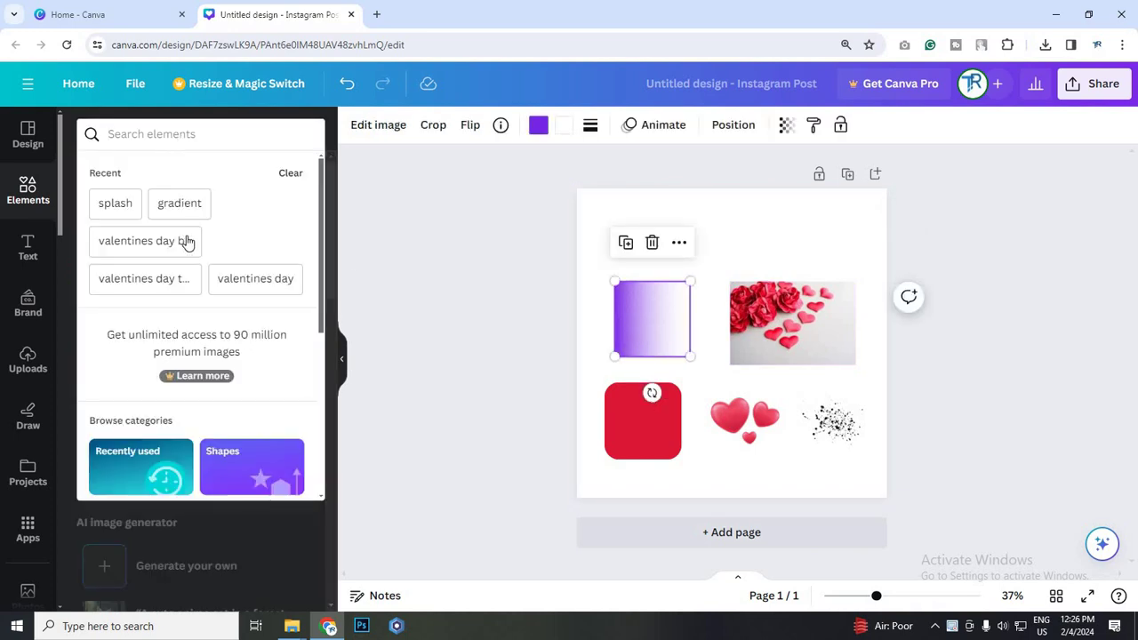
{"action": "left_click", "coordinate": [188, 238]}
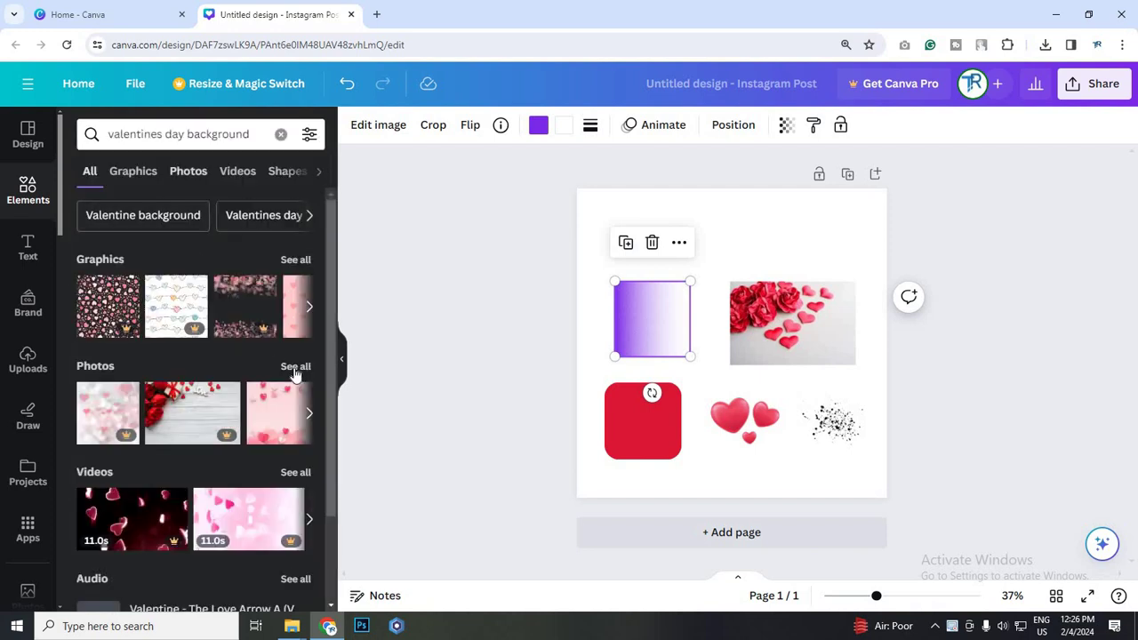
{"action": "left_click", "coordinate": [295, 375]}
{"action": "scroll", "coordinate": [295, 376], "scroll_direction": "down", "scroll_amount": 4}
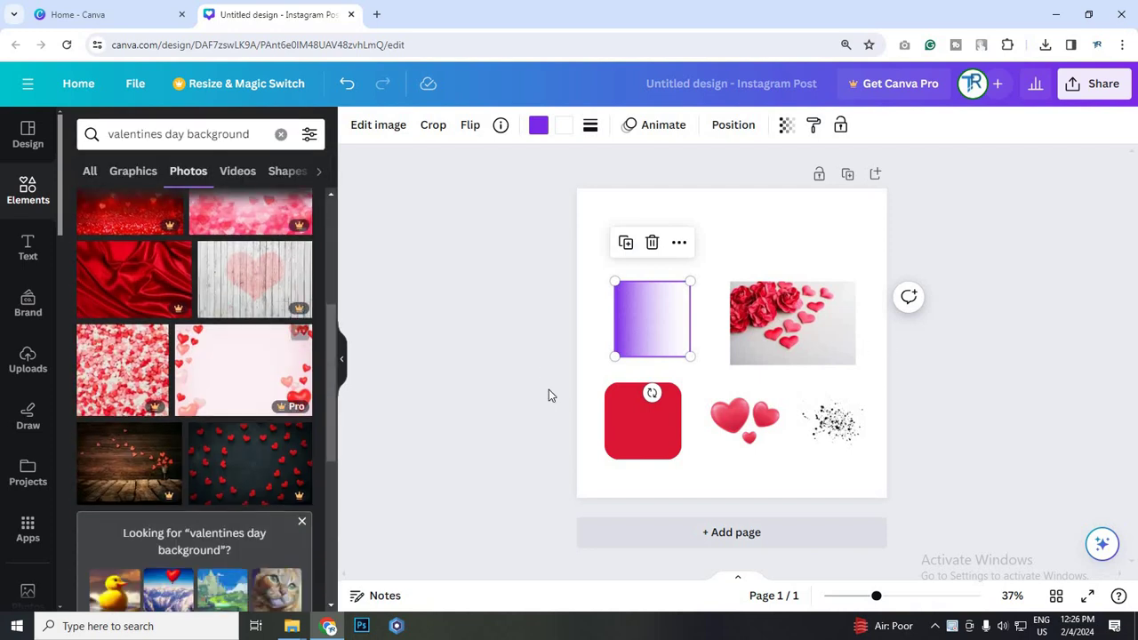
{"action": "scroll", "coordinate": [298, 444], "scroll_direction": "down", "scroll_amount": 10}
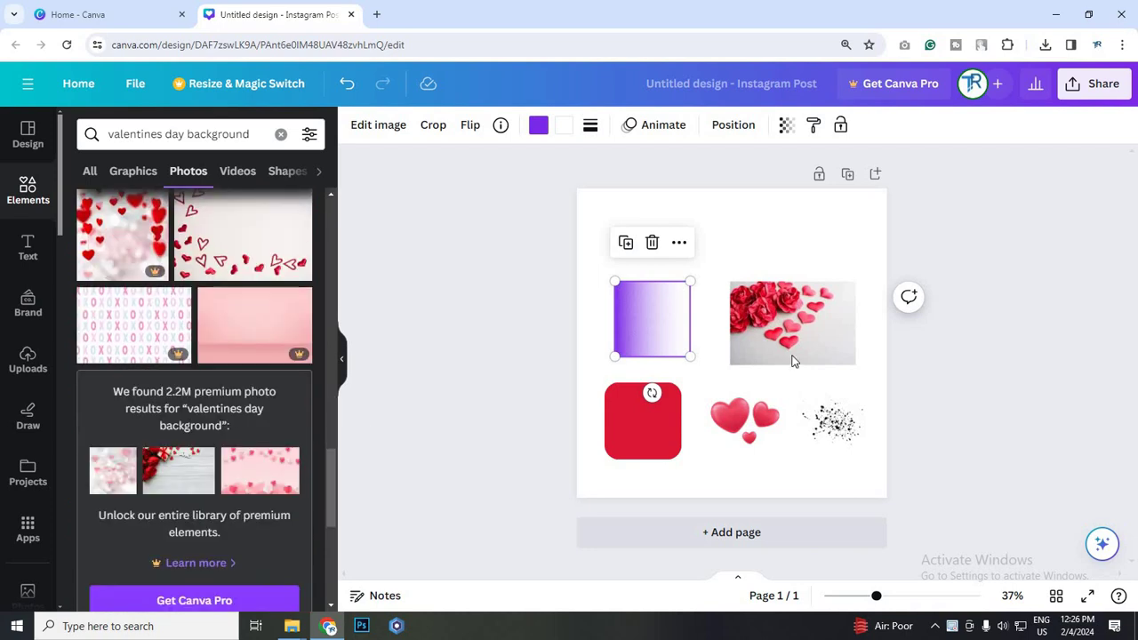
{"action": "scroll", "coordinate": [298, 445], "scroll_direction": "down", "scroll_amount": 2}
{"action": "scroll", "coordinate": [176, 504], "scroll_direction": "down", "scroll_amount": 3}
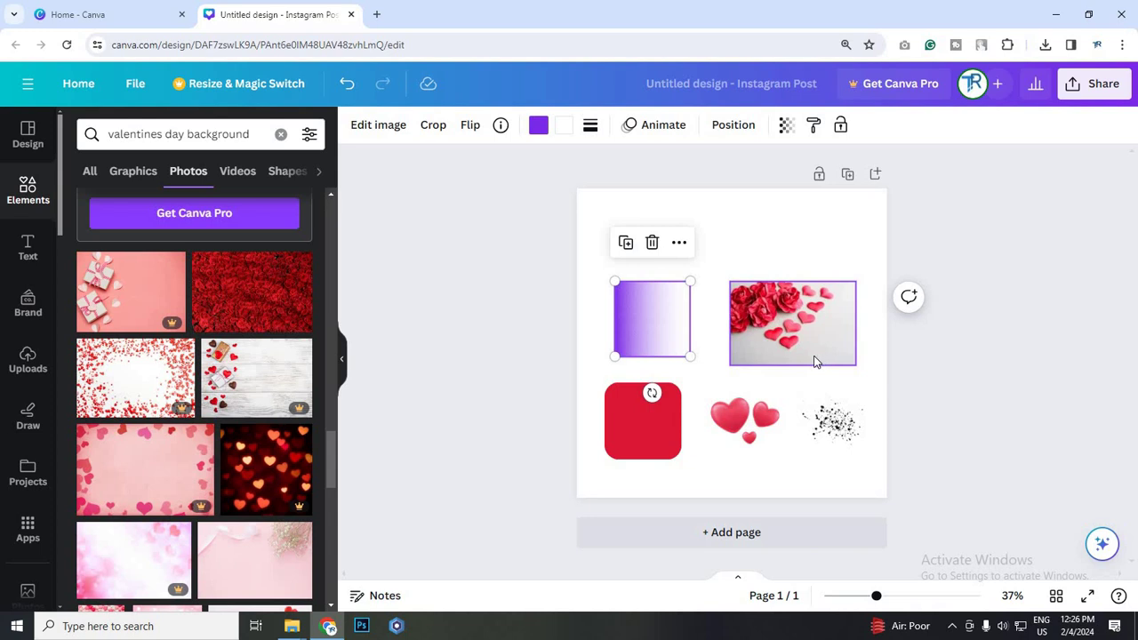
Select the three-hearts graphic, search the elements for "valentines day" and browse all of the graphics
{"action": "left_click", "coordinate": [761, 432]}
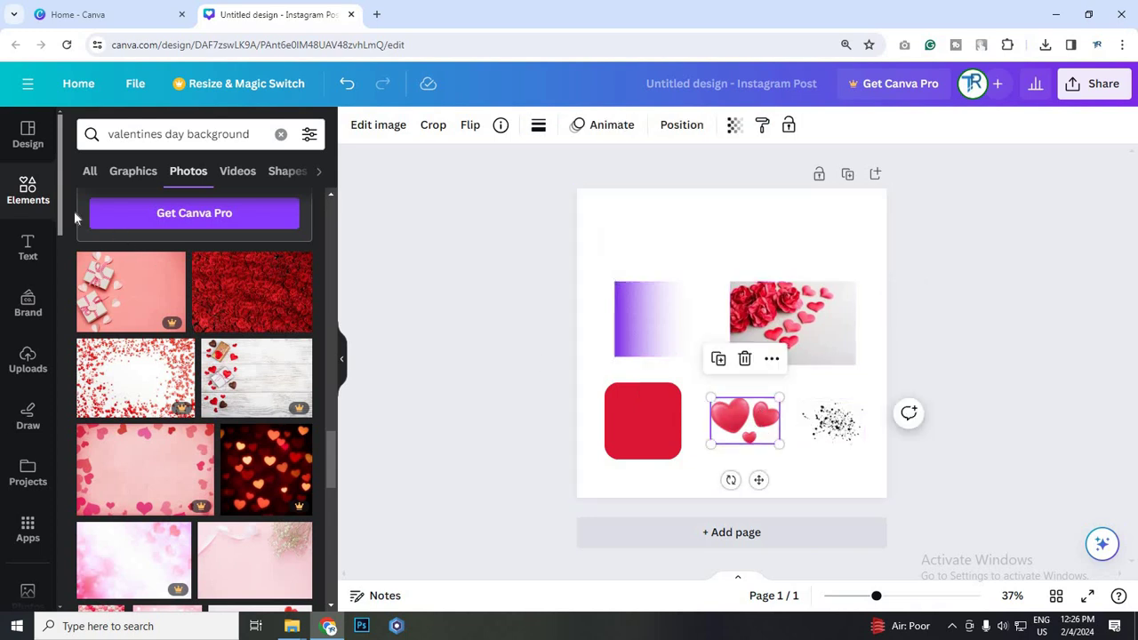
{"action": "triple_click", "coordinate": [196, 140]}
{"action": "key", "text": "BackSpace"}
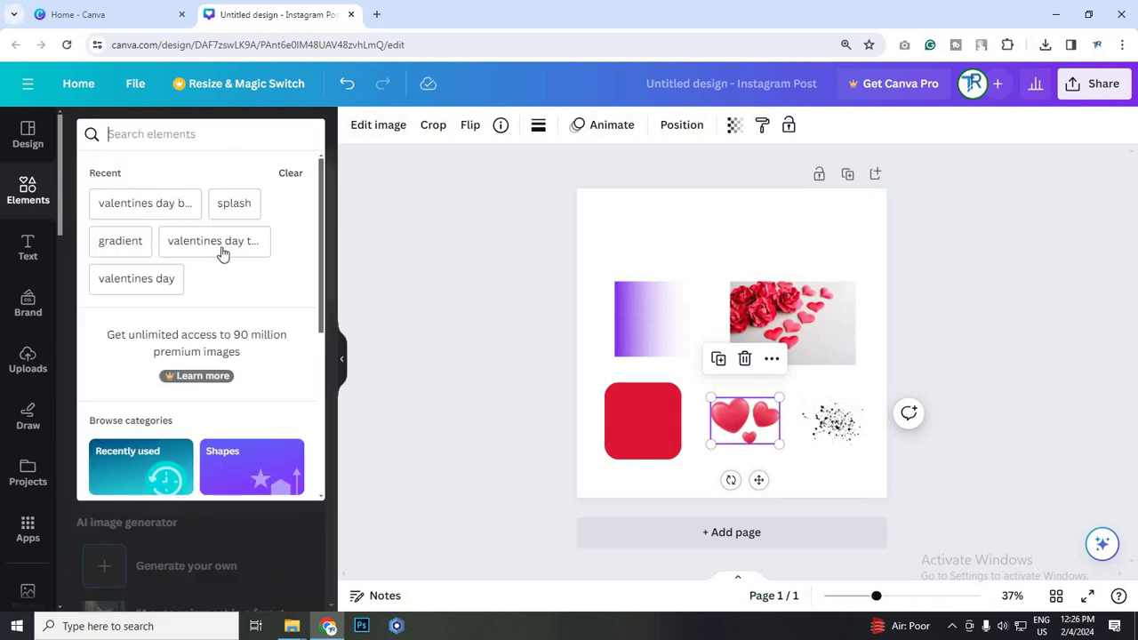
{"action": "left_click", "coordinate": [141, 279]}
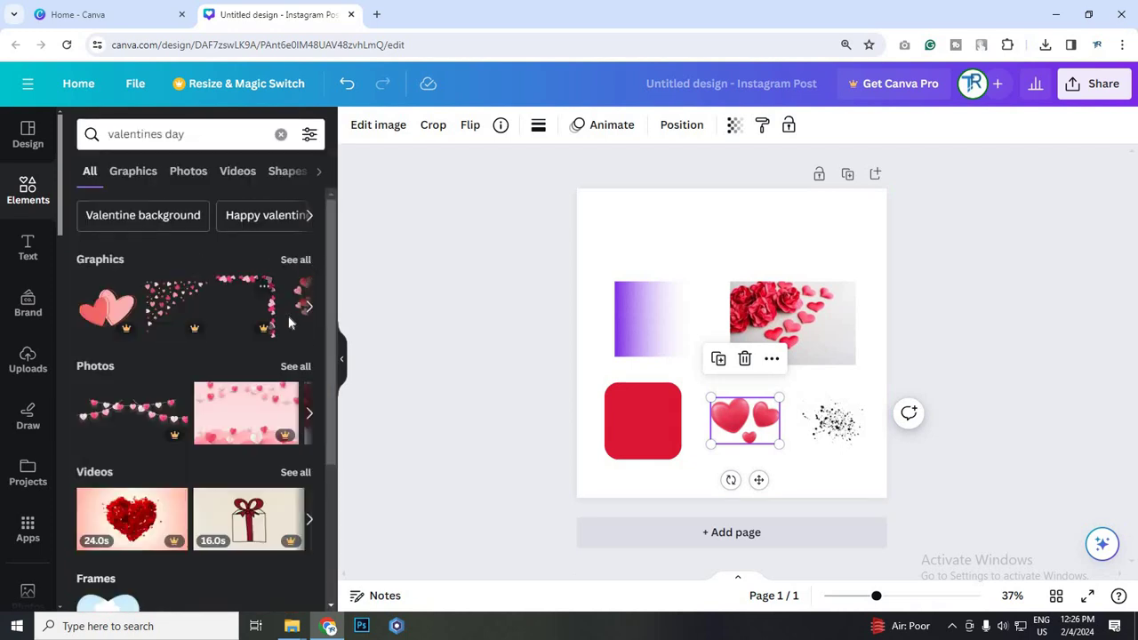
{"action": "left_click", "coordinate": [293, 257]}
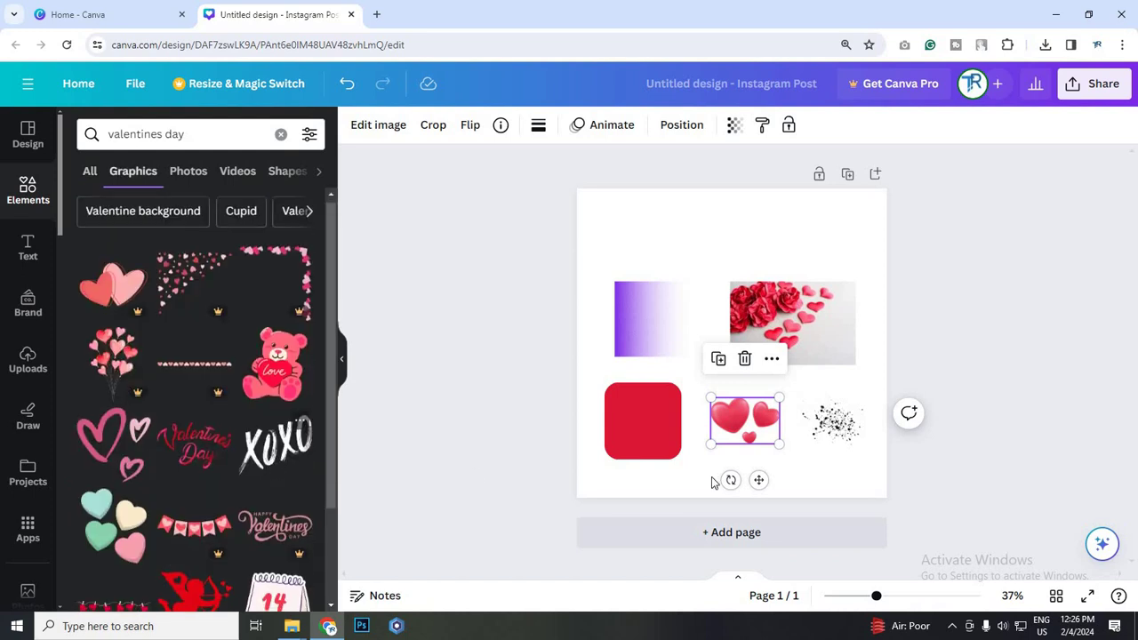
{"action": "scroll", "coordinate": [271, 471], "scroll_direction": "down", "scroll_amount": 2}
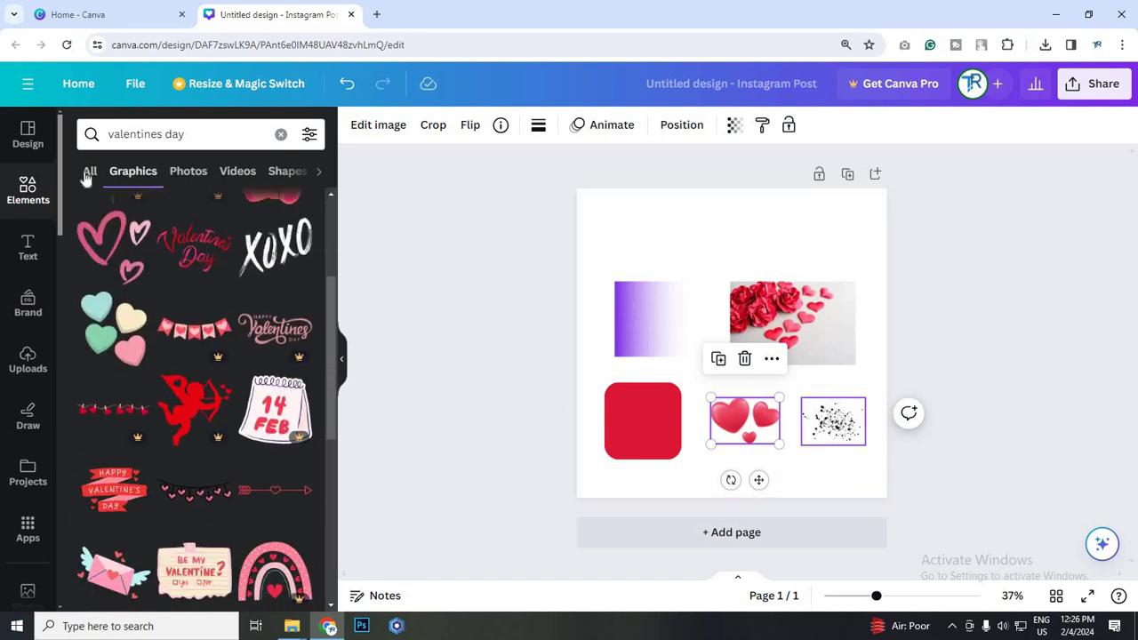
Search the elements for "splash", browse the graphics and check the red rounded square on the page
{"action": "left_click", "coordinate": [78, 142]}
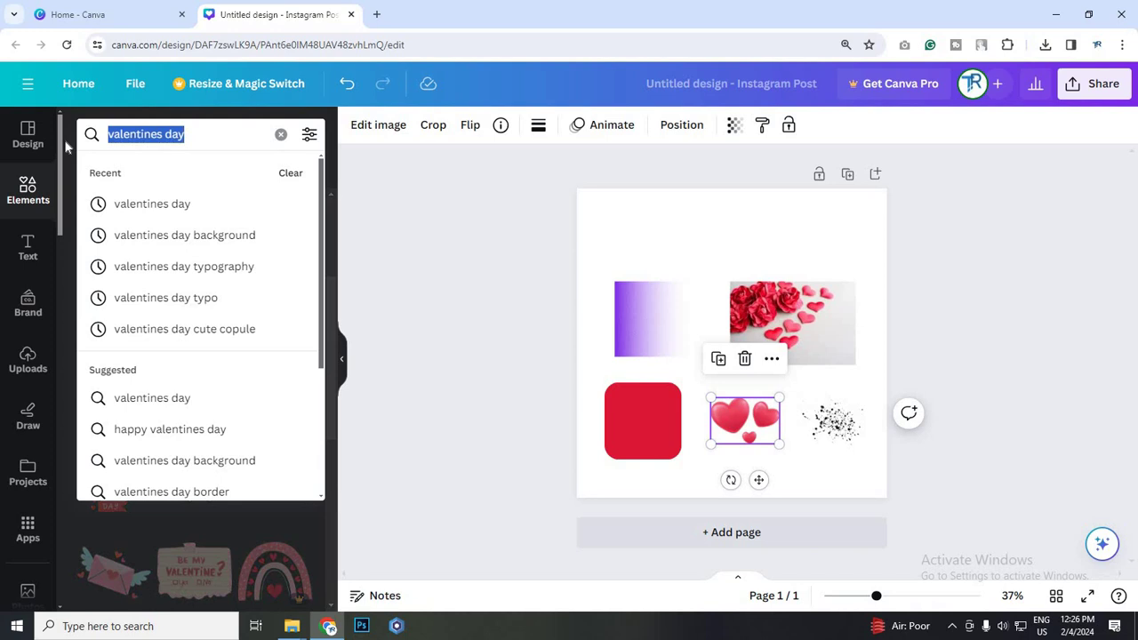
{"action": "type", "text": "sp"}
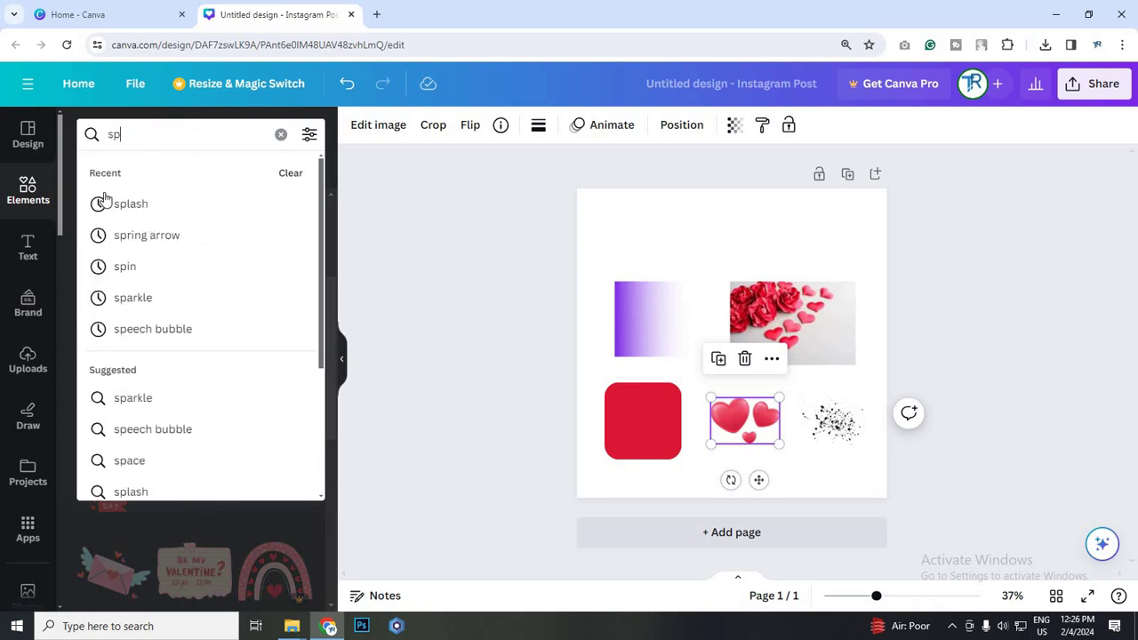
{"action": "left_click", "coordinate": [131, 204]}
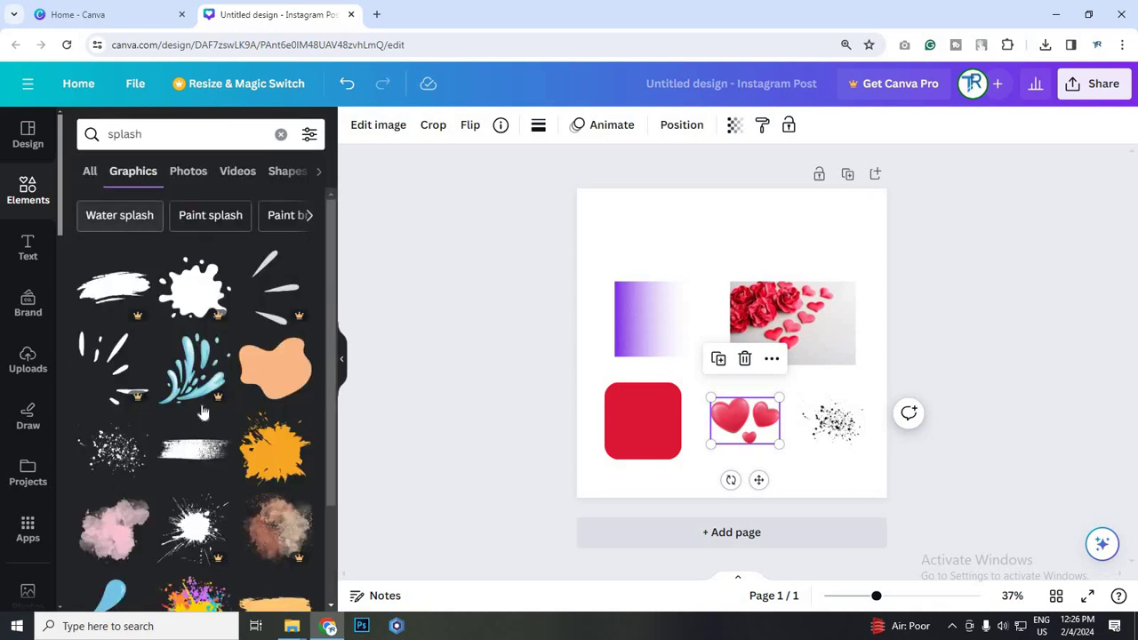
{"action": "scroll", "coordinate": [120, 369], "scroll_direction": "down", "scroll_amount": 2}
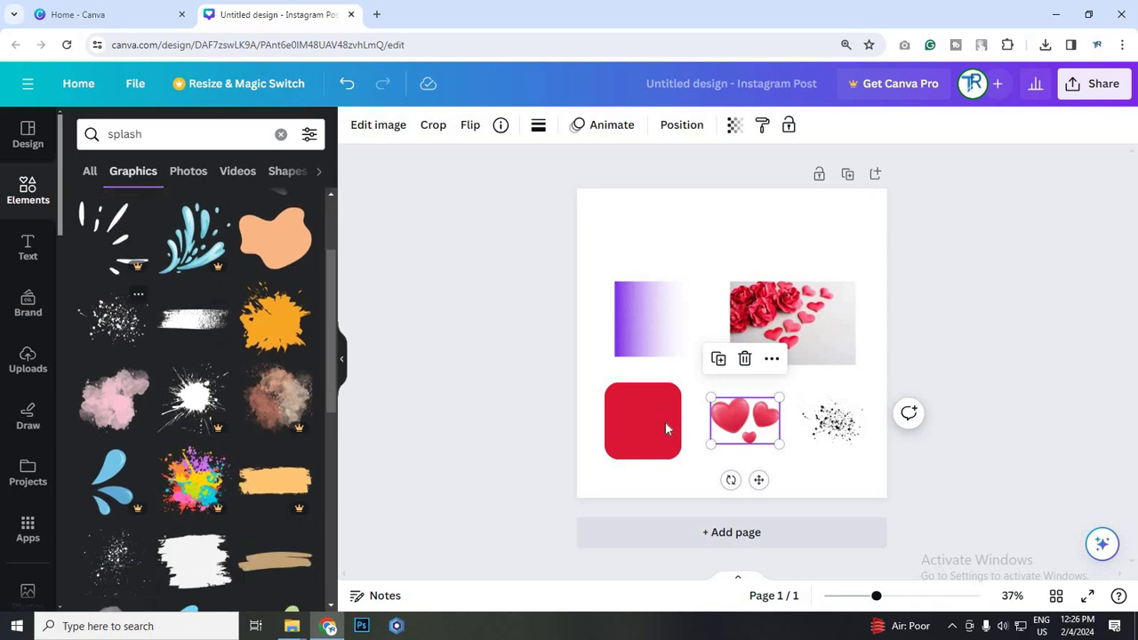
{"action": "left_click", "coordinate": [620, 423]}
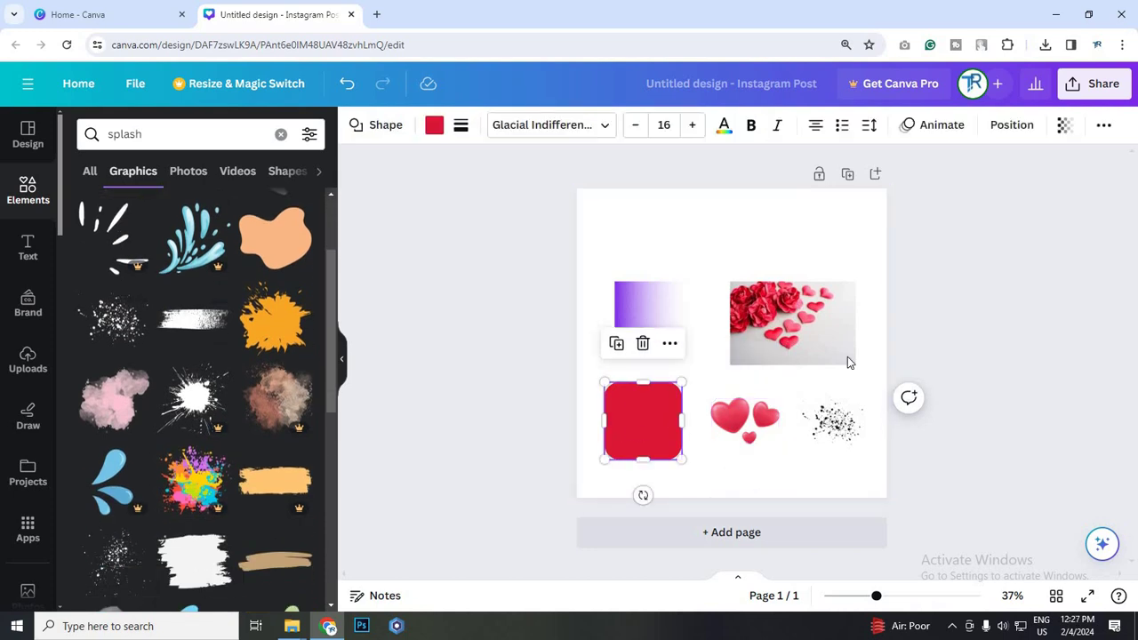
{"action": "left_click", "coordinate": [898, 350]}
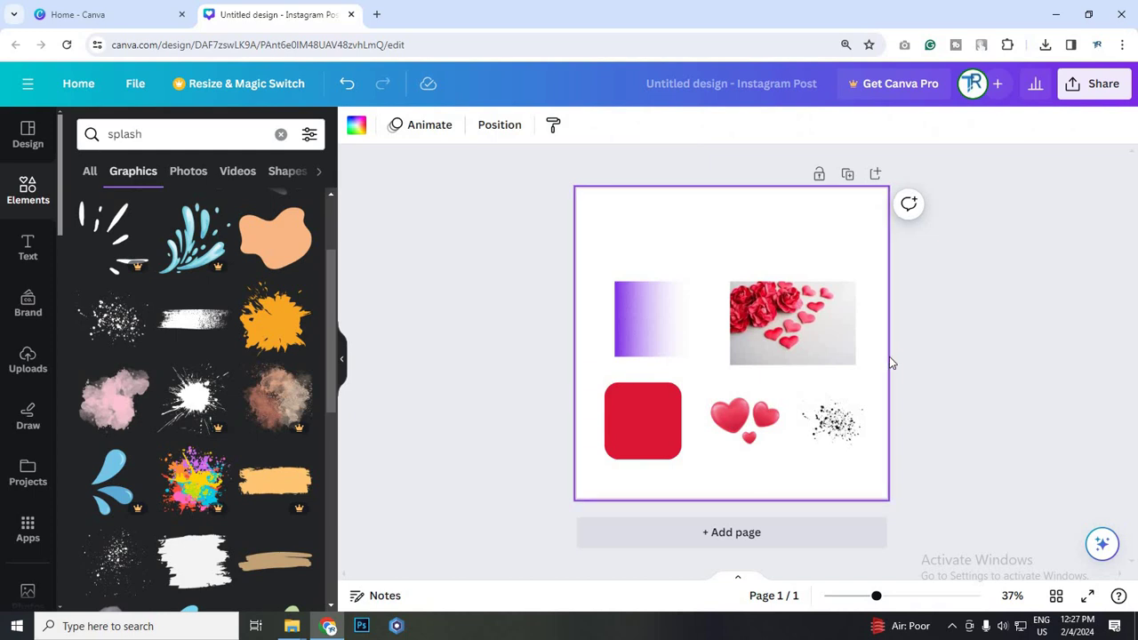
Add a second page and paste a copy of the roses-and-hearts photo from page 1 onto it
{"action": "left_click", "coordinate": [834, 533]}
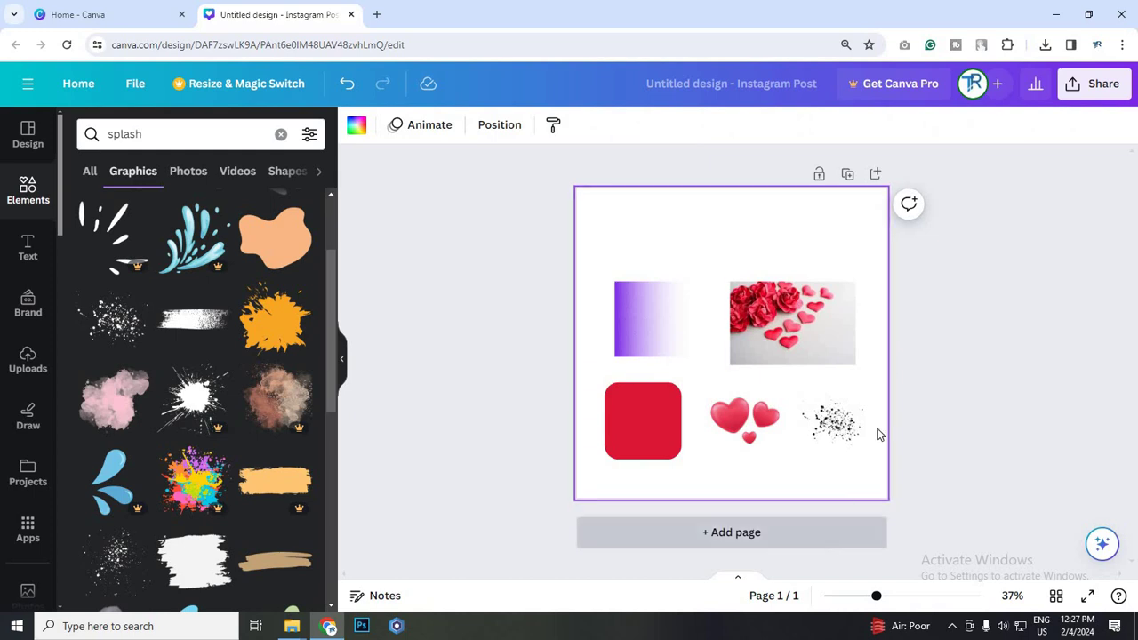
{"action": "scroll", "coordinate": [790, 328], "scroll_direction": "up", "scroll_amount": 4}
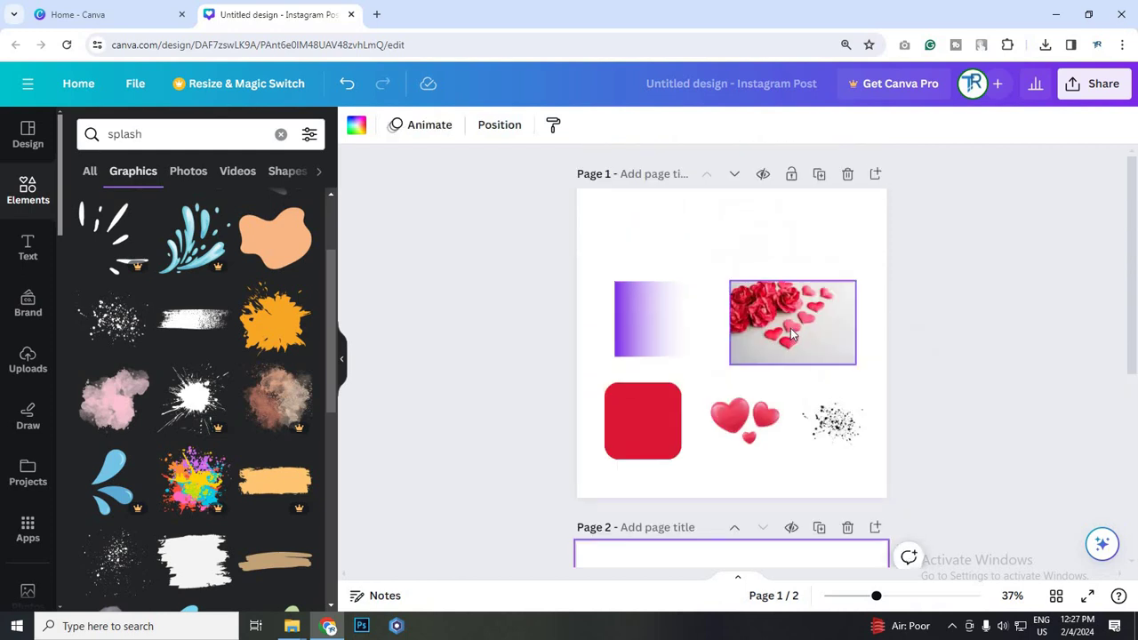
{"action": "left_click", "coordinate": [780, 347]}
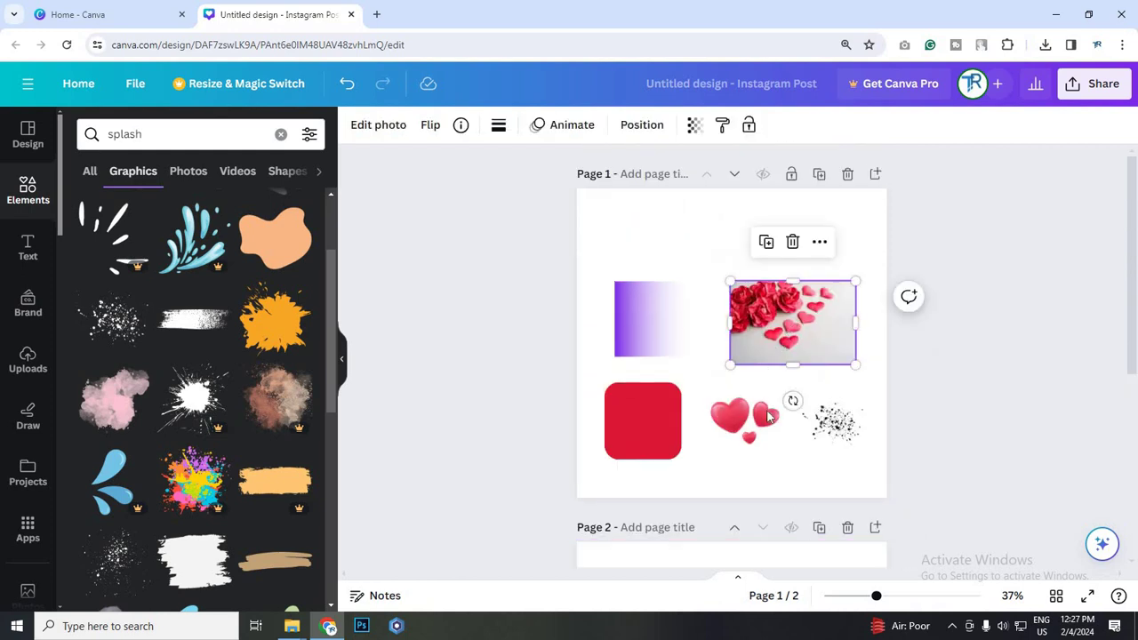
{"action": "scroll", "coordinate": [762, 418], "scroll_direction": "down", "scroll_amount": 4}
{"action": "left_click", "coordinate": [761, 416]}
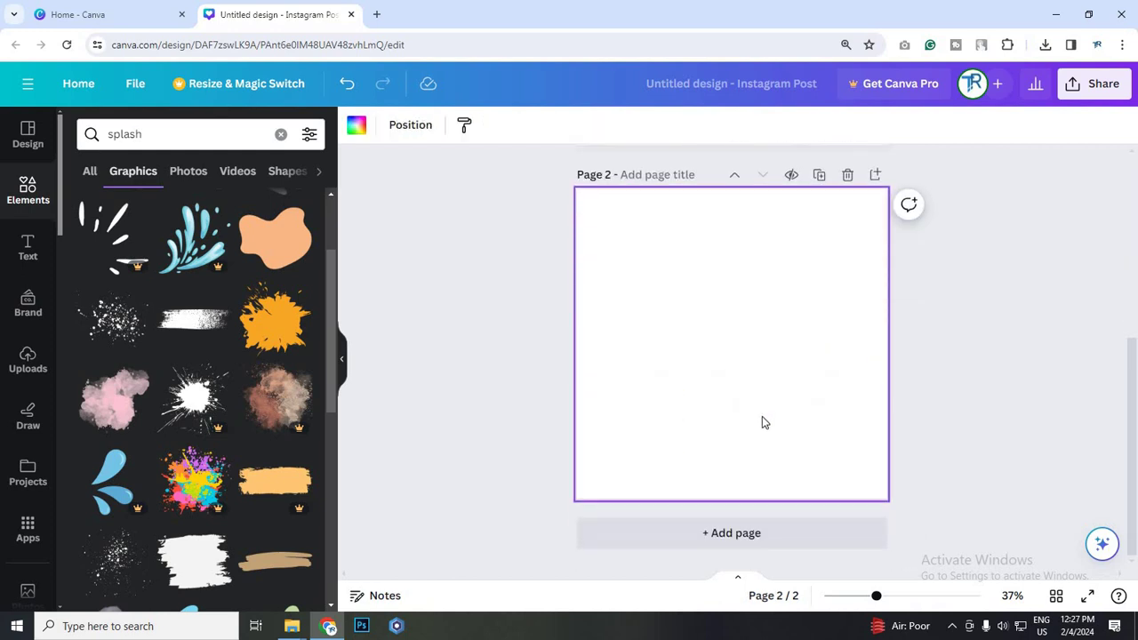
{"action": "key", "text": "ctrl+v"}
Rotate the photo to -90°, move it to the page's upper left corner and enlarge it to full page height
{"action": "left_click_drag", "start_coordinate": [791, 403], "coordinate": [867, 320]}
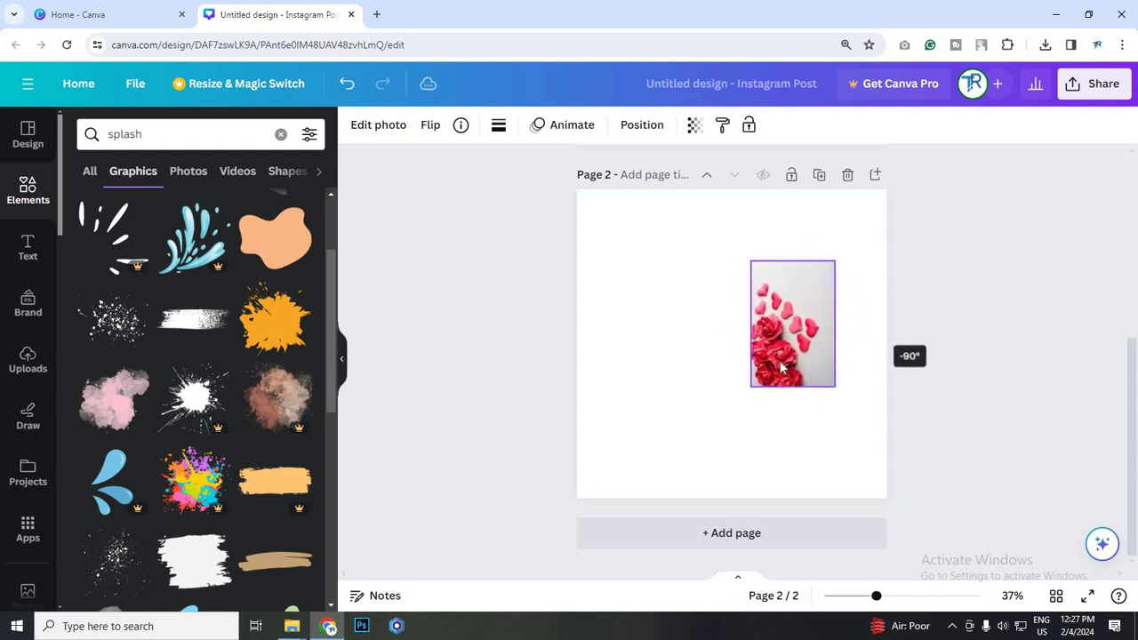
{"action": "left_click_drag", "start_coordinate": [778, 331], "coordinate": [605, 259]}
{"action": "left_click_drag", "start_coordinate": [662, 316], "coordinate": [780, 504]}
Try a duplicate of the photo on the right of the page, flipped vertically and horizontally, and delete it
{"action": "left_click_drag", "start_coordinate": [648, 351], "coordinate": [735, 344]}
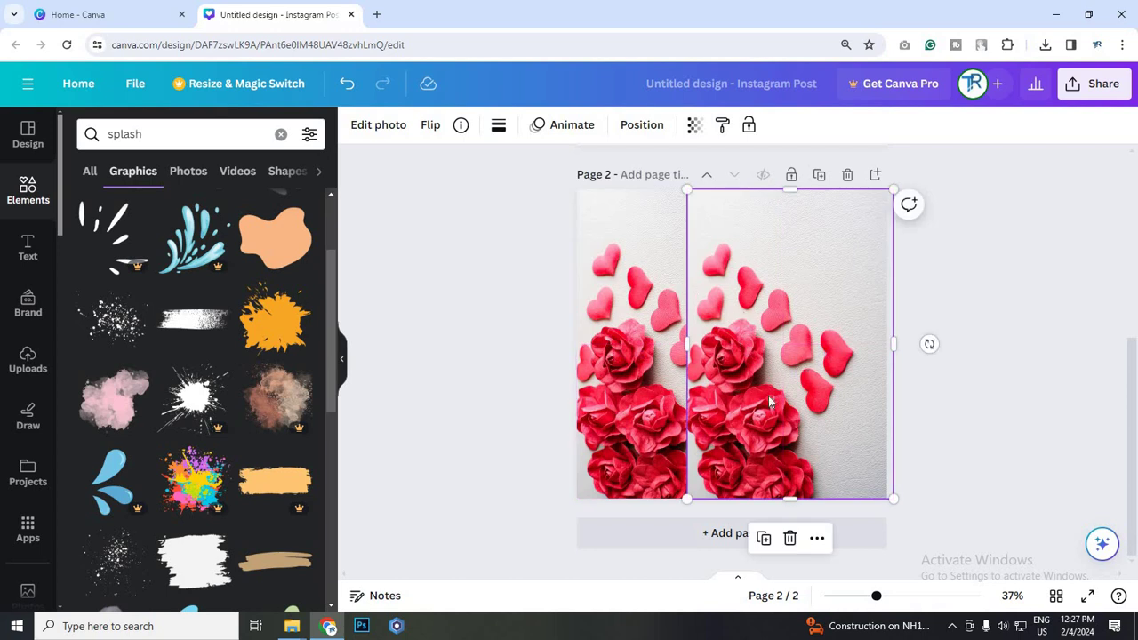
{"action": "left_click", "coordinate": [434, 128]}
{"action": "key", "text": "v"}
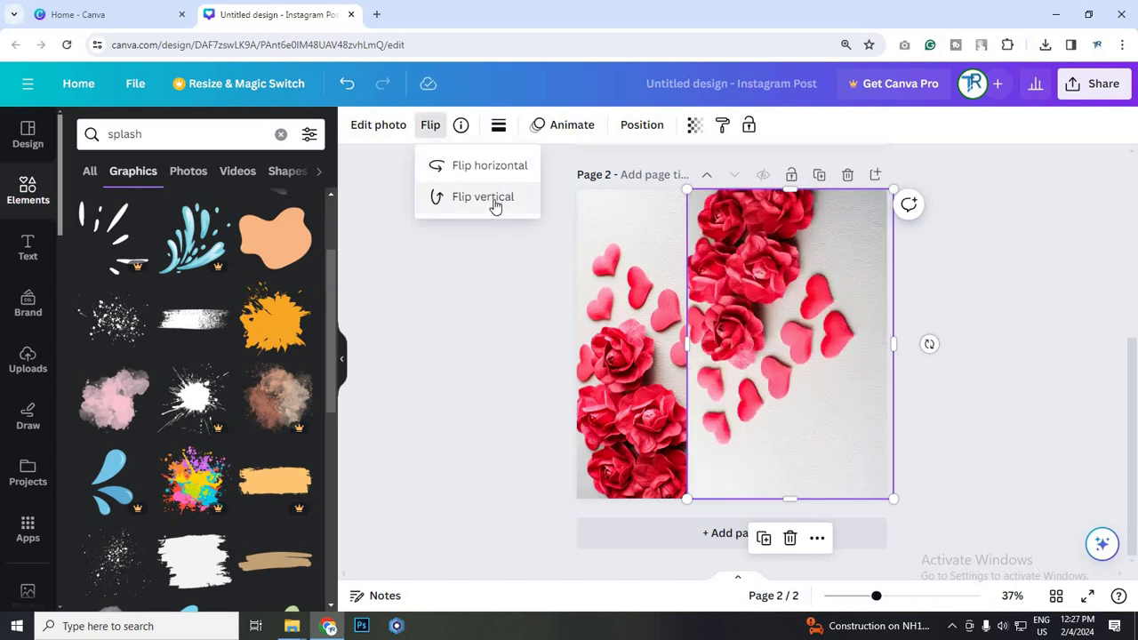
{"action": "left_click", "coordinate": [514, 169]}
{"action": "key", "text": "shift+v"}
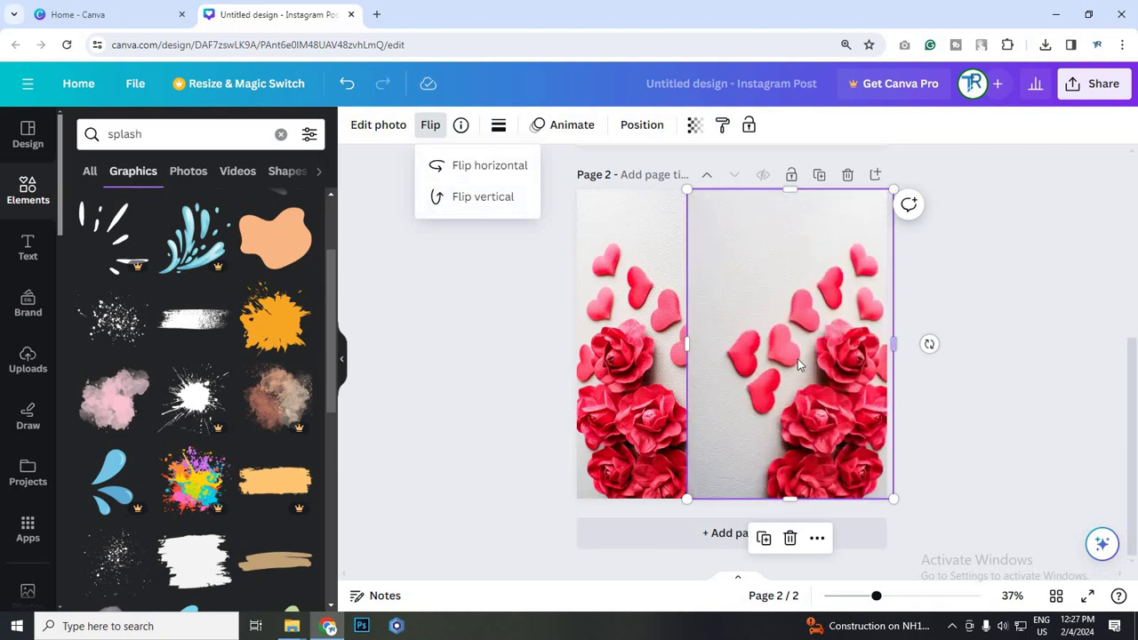
{"action": "left_click", "coordinate": [797, 359]}
{"action": "key", "text": "Delete"}
Duplicate the rotated roses photo toward the right of page 2 and flip the copy horizontally
{"action": "left_click_drag", "start_coordinate": [679, 367], "coordinate": [832, 368]}
{"action": "left_click", "coordinate": [430, 124]}
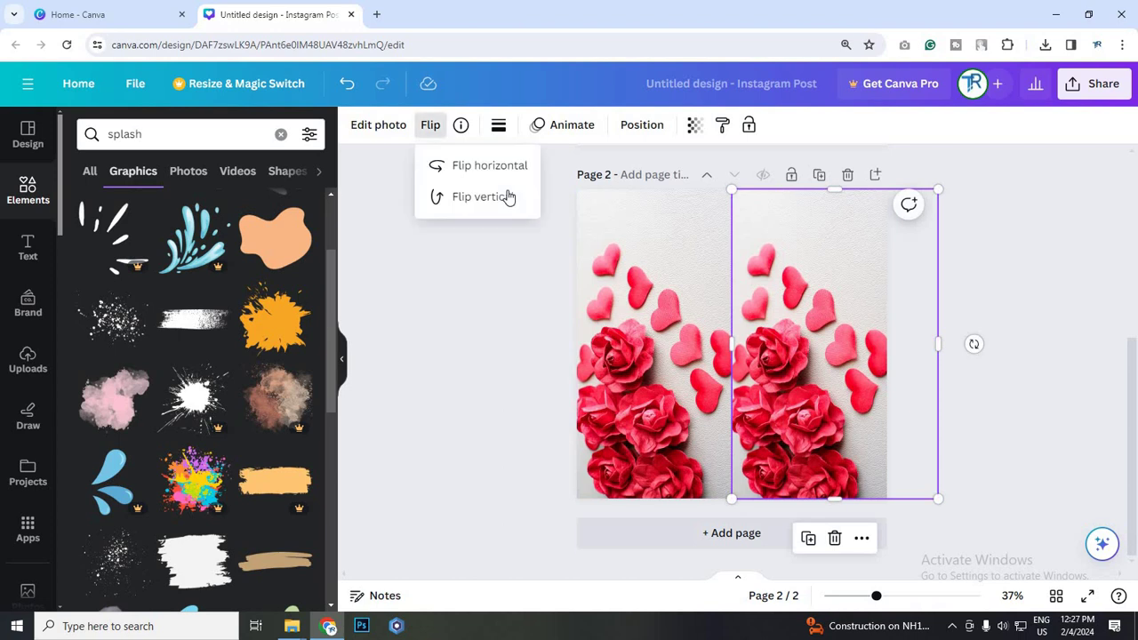
{"action": "key", "text": "shift+h"}
{"action": "left_click", "coordinate": [799, 387]}
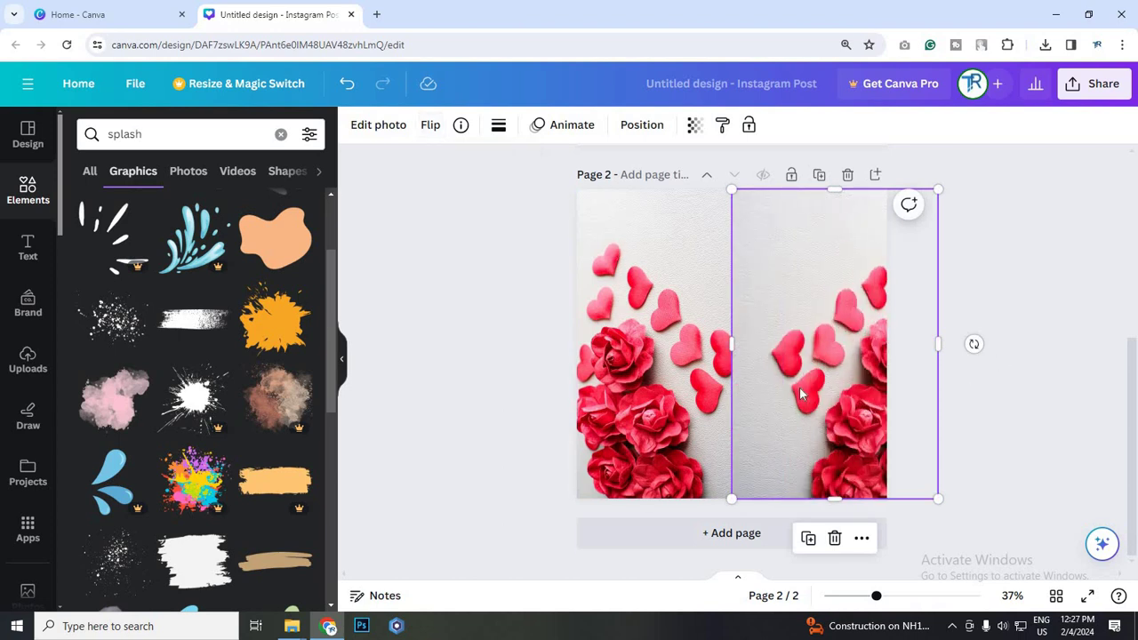
Move the flipped copy right until its left edge meets the right edge of the first photo, and check the seam
{"action": "left_click_drag", "start_coordinate": [773, 387], "coordinate": [859, 388]}
{"action": "key", "text": "shift+Left"}
{"action": "key", "text": "shift+Left"}
{"action": "key", "text": "shift+Left"}
{"action": "key", "text": "shift+Left"}
{"action": "key", "text": "shift+Left"}
{"action": "key", "text": "shift+Left"}
{"action": "key", "text": "shift+Left"}
{"action": "key", "text": "shift+Left"}
{"action": "key", "text": "shift+Left"}
{"action": "key", "text": "shift+Left"}
{"action": "key", "text": "shift+Left"}
{"action": "key", "text": "shift+Left"}
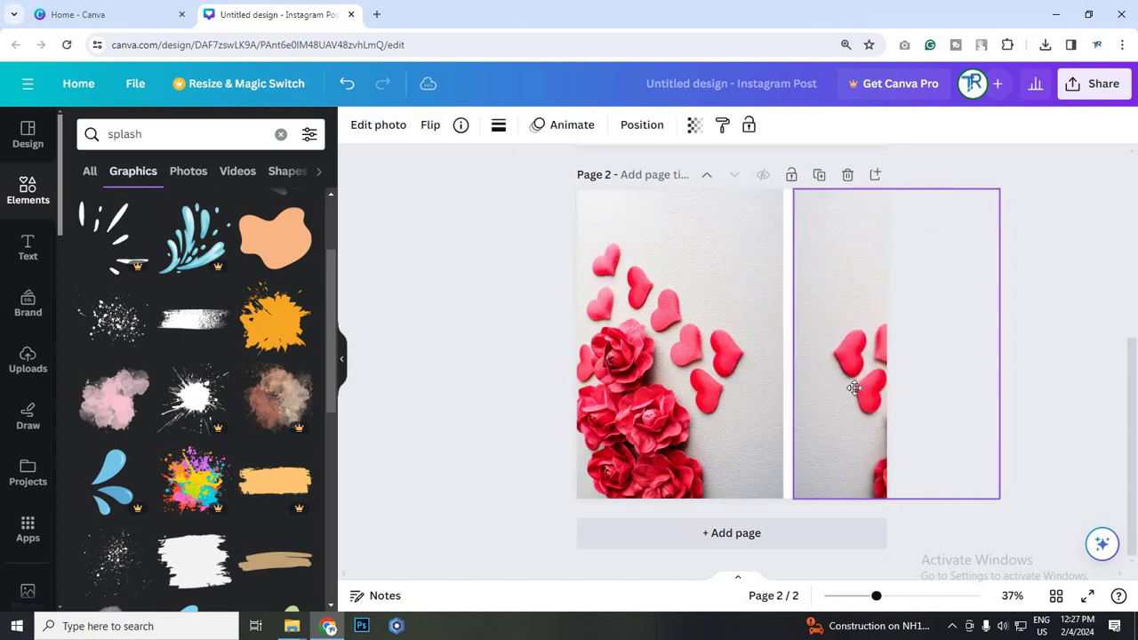
{"action": "left_click", "coordinate": [886, 425]}
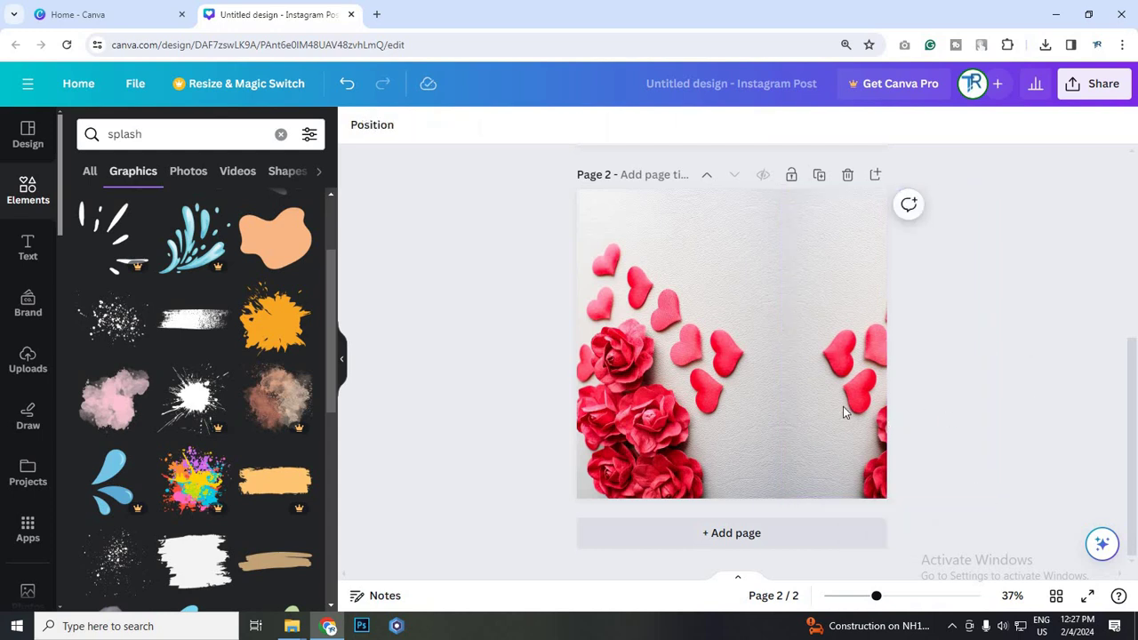
{"action": "left_click", "coordinate": [844, 406]}
{"action": "left_click", "coordinate": [851, 390]}
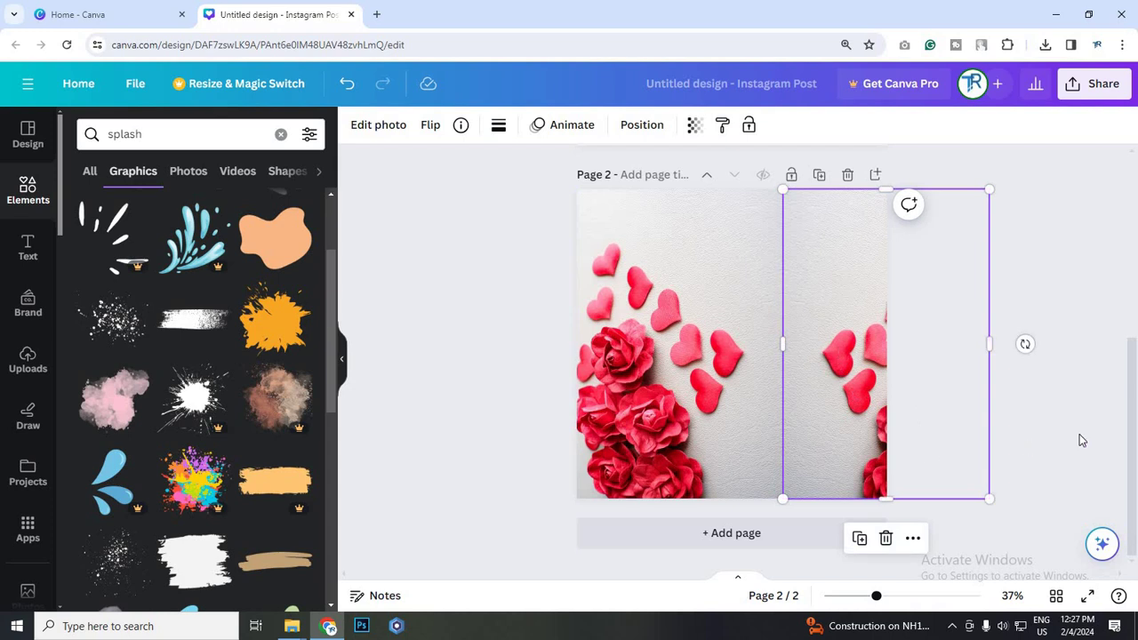
{"action": "left_click", "coordinate": [793, 191]}
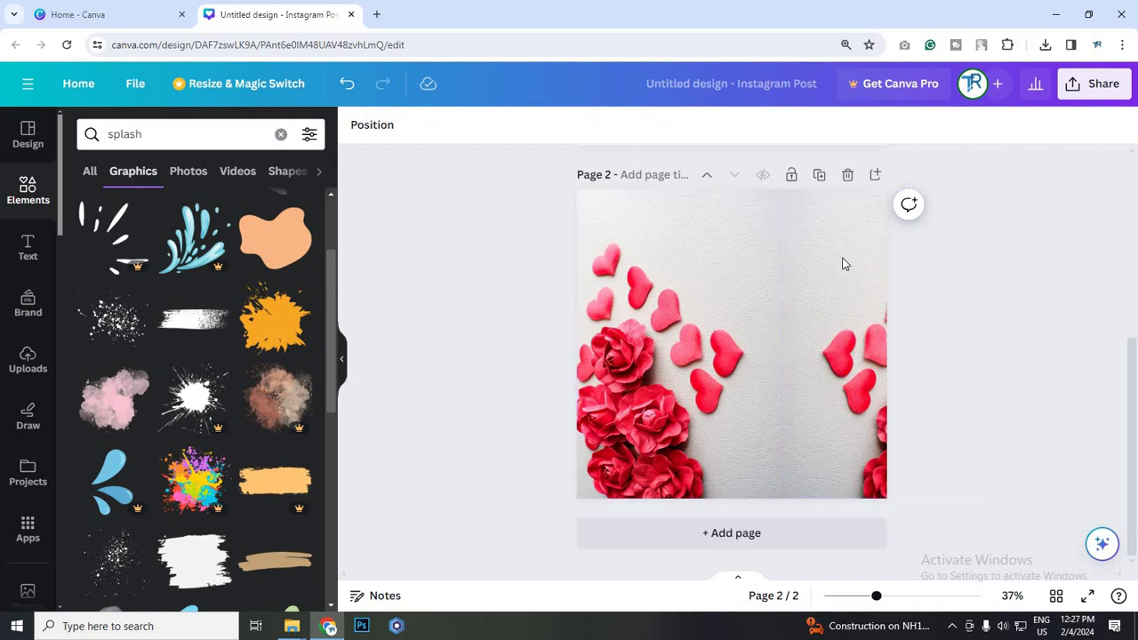
Move the flipped photo copy downward and enlarge it so its plain grey area covers the right edge of page 2
{"action": "left_click", "coordinate": [864, 404]}
{"action": "left_click_drag", "start_coordinate": [848, 205], "coordinate": [873, 363]}
{"action": "left_click_drag", "start_coordinate": [1042, 299], "coordinate": [1042, 298]}
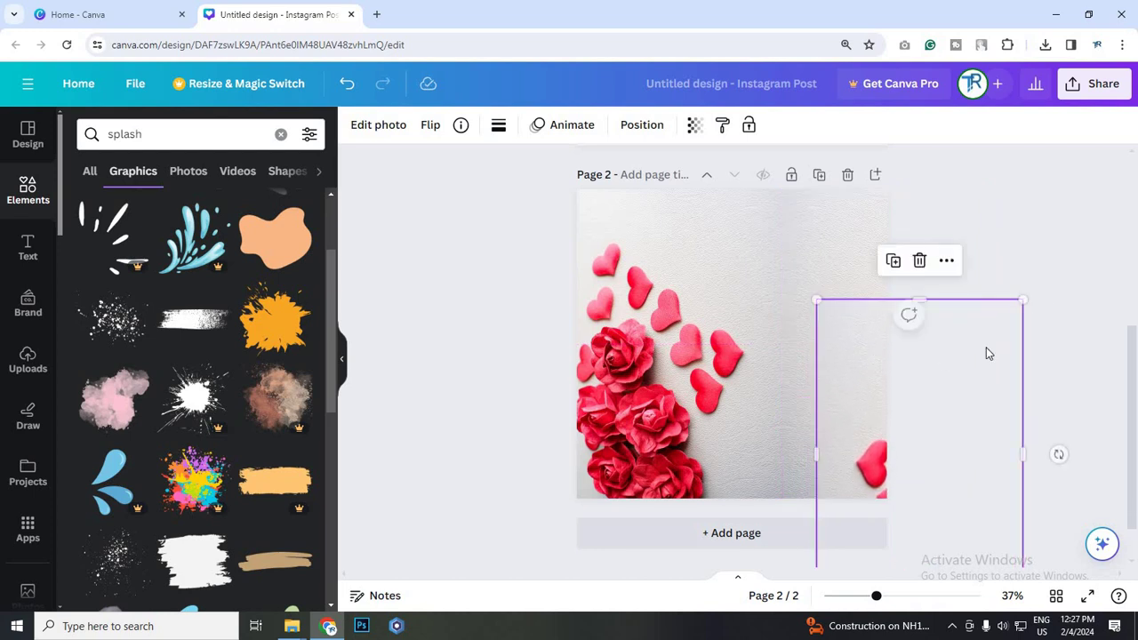
{"action": "left_click", "coordinate": [949, 398]}
{"action": "mouse_move", "coordinate": [869, 405]}
{"action": "left_mouse_down"}
{"action": "mouse_move", "coordinate": [866, 442]}
{"action": "mouse_move", "coordinate": [874, 383]}
{"action": "left_mouse_up"}
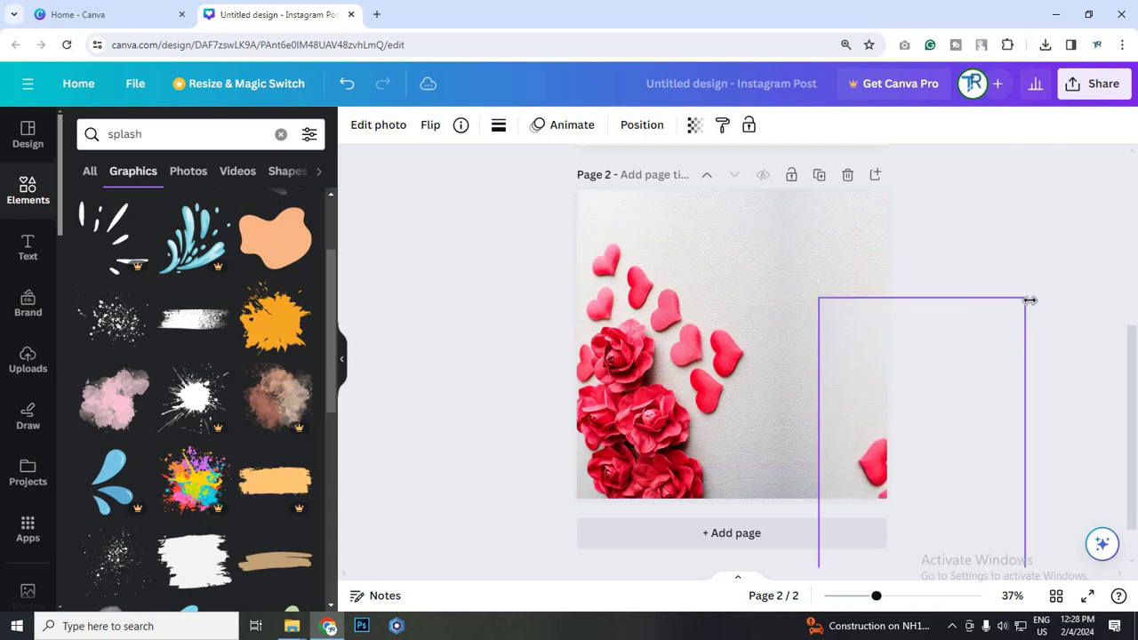
{"action": "left_click_drag", "start_coordinate": [1025, 302], "coordinate": [1067, 230]}
{"action": "left_click_drag", "start_coordinate": [997, 285], "coordinate": [992, 365]}
{"action": "left_click_drag", "start_coordinate": [1064, 299], "coordinate": [1098, 256]}
{"action": "left_click_drag", "start_coordinate": [950, 367], "coordinate": [948, 413]}
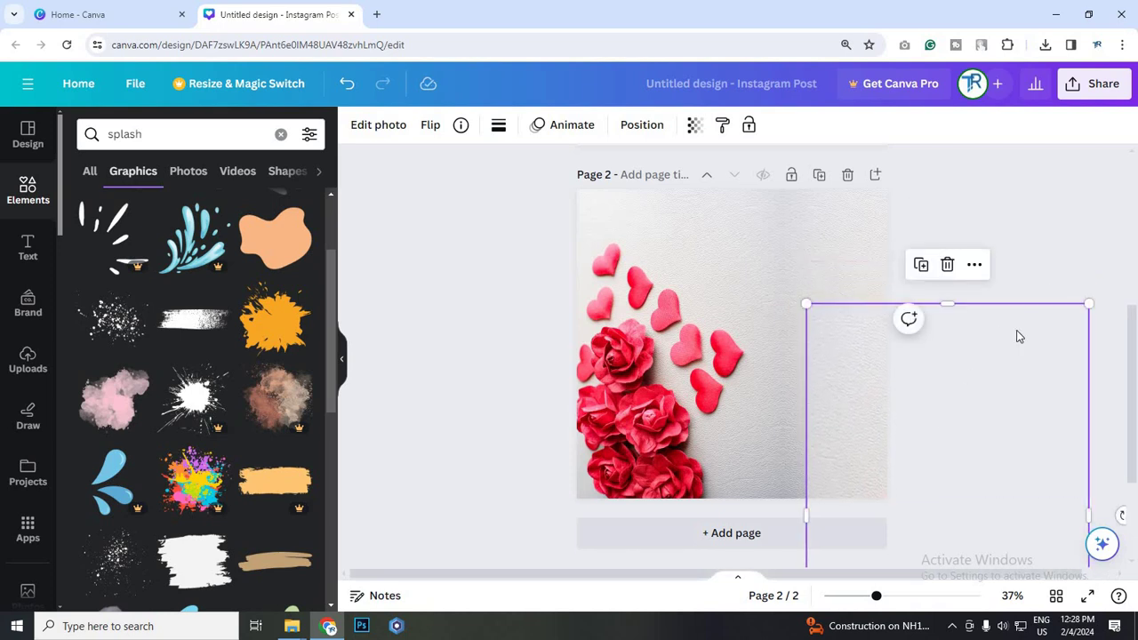
{"action": "left_click", "coordinate": [931, 218]}
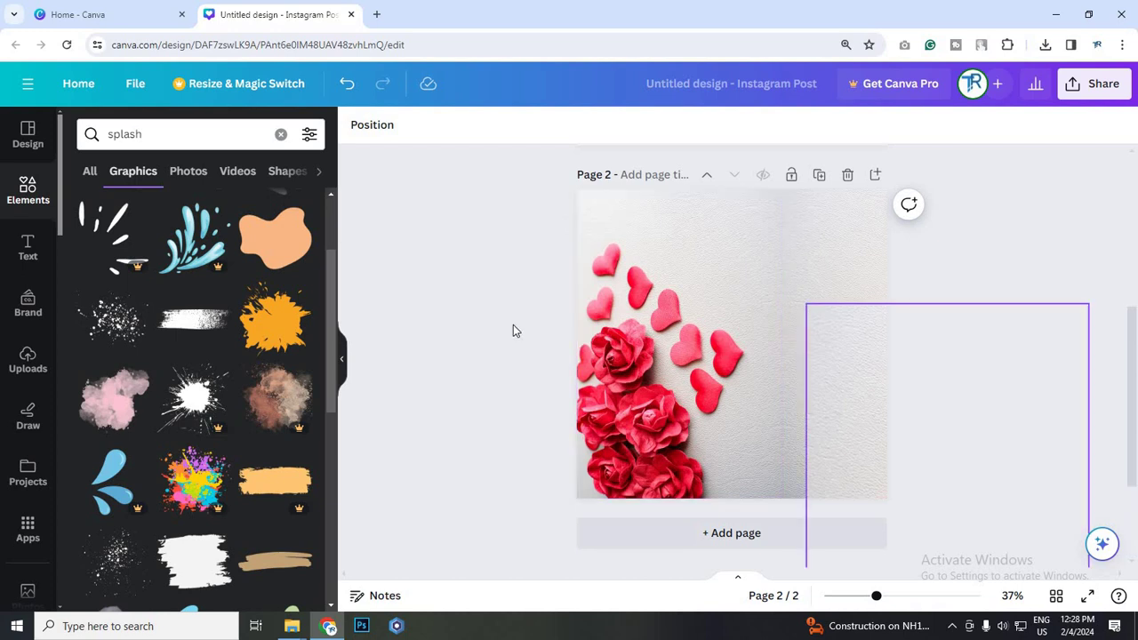
Copy the purple gradient square from page 1 onto page 2, rotate it 180° and enlarge it to cover the whole page
{"action": "scroll", "coordinate": [637, 234], "scroll_direction": "up", "scroll_amount": 3}
{"action": "left_click", "coordinate": [640, 255]}
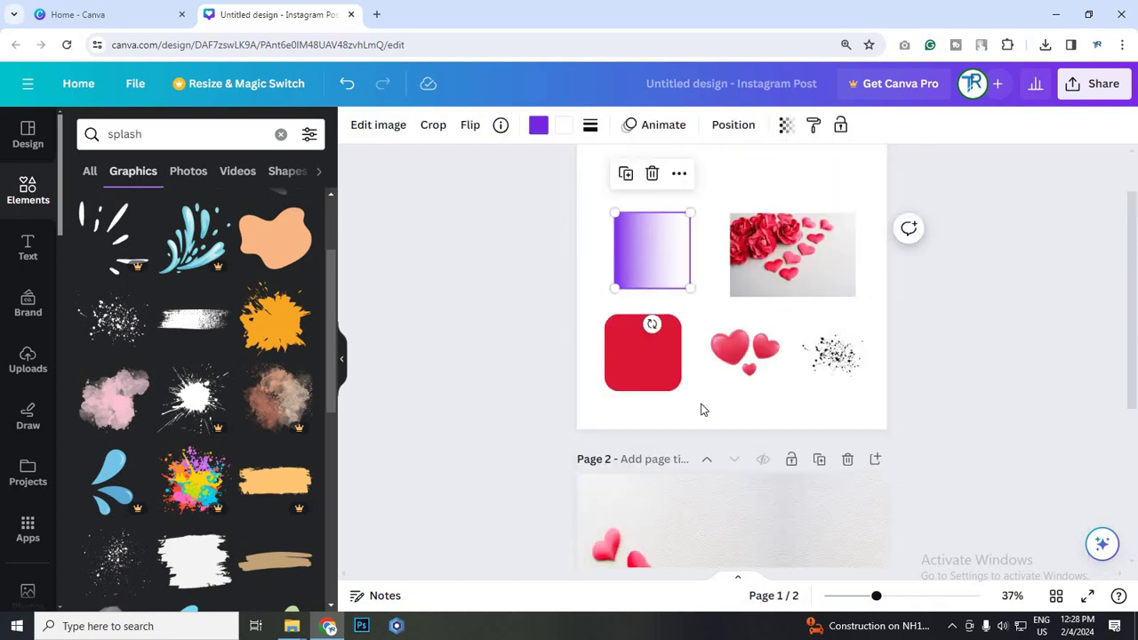
{"action": "scroll", "coordinate": [839, 404], "scroll_direction": "down", "scroll_amount": 3}
{"action": "key", "text": "ctrl+v"}
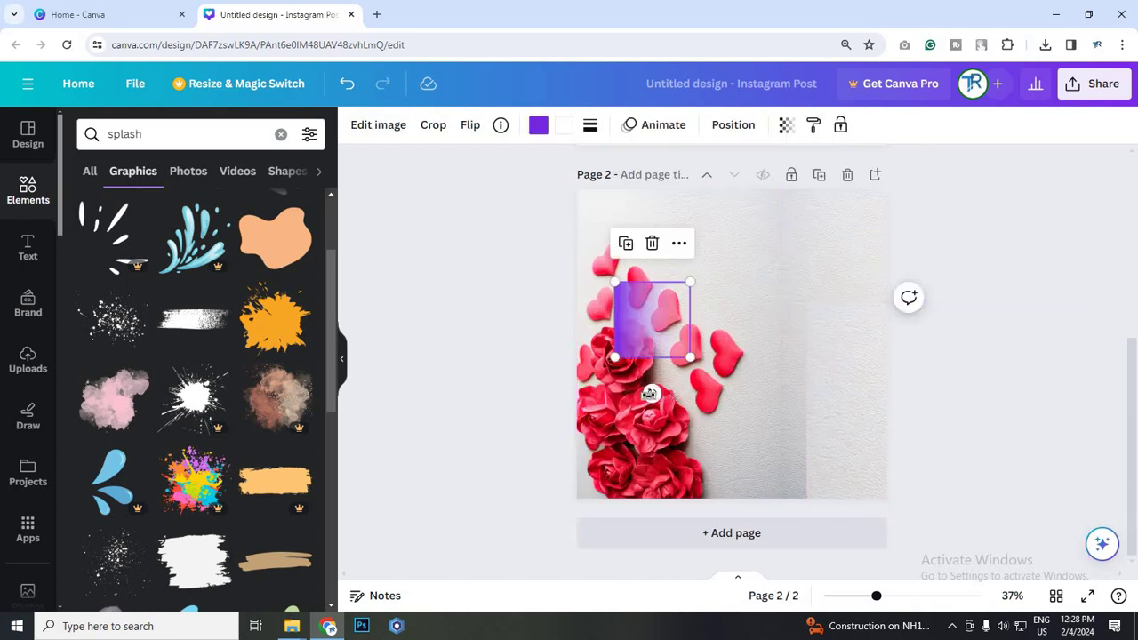
{"action": "left_click_drag", "start_coordinate": [652, 393], "coordinate": [652, 299]}
{"action": "left_click_drag", "start_coordinate": [634, 356], "coordinate": [575, 500]}
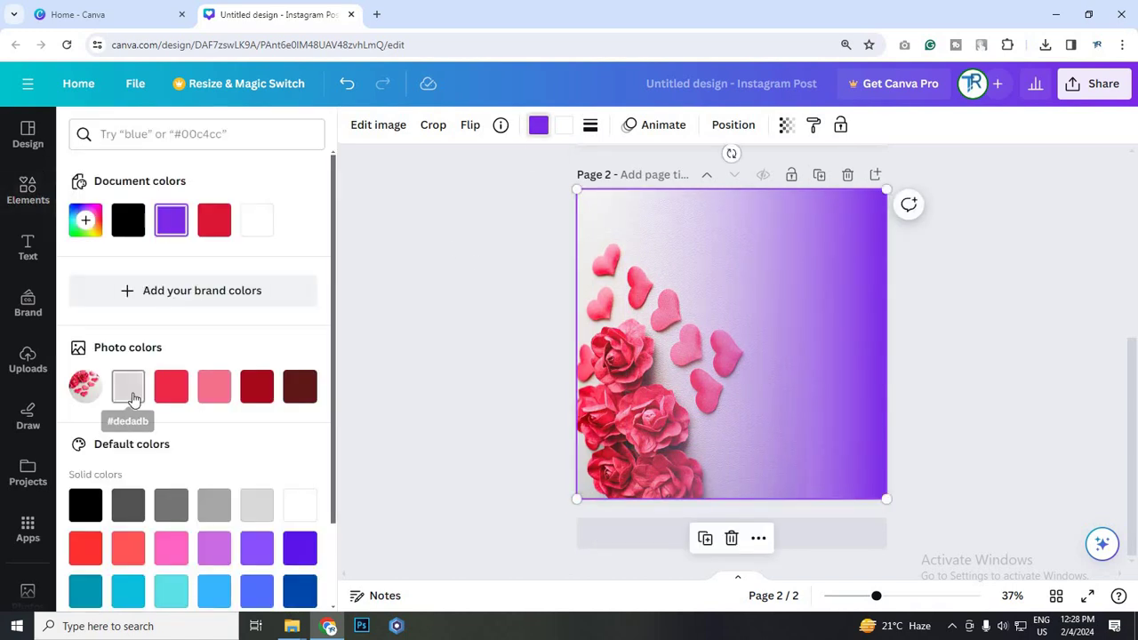
Try the photo's light grey #dedadb on both colours of the gradient, and undo the last colour change
{"action": "left_click", "coordinate": [133, 399]}
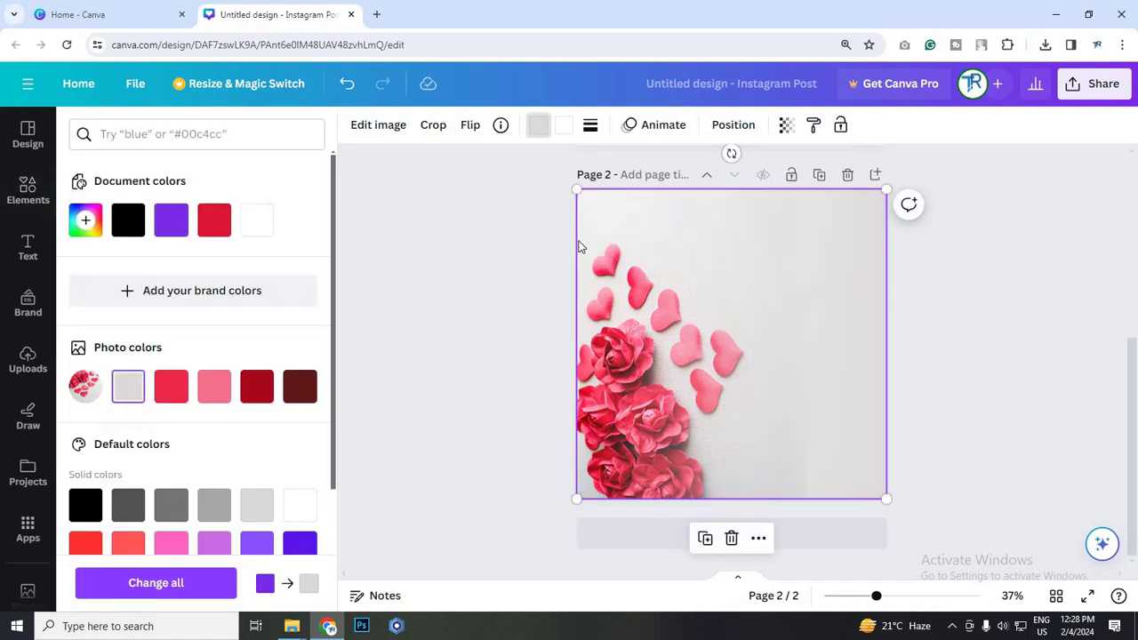
{"action": "left_click", "coordinate": [563, 127]}
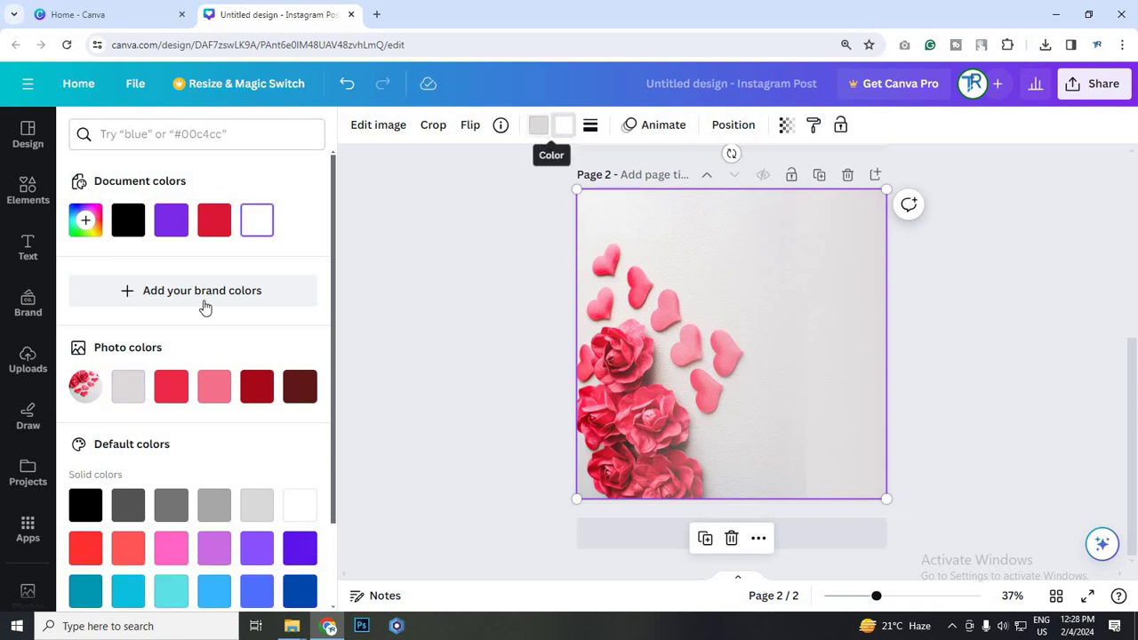
{"action": "left_click", "coordinate": [132, 388]}
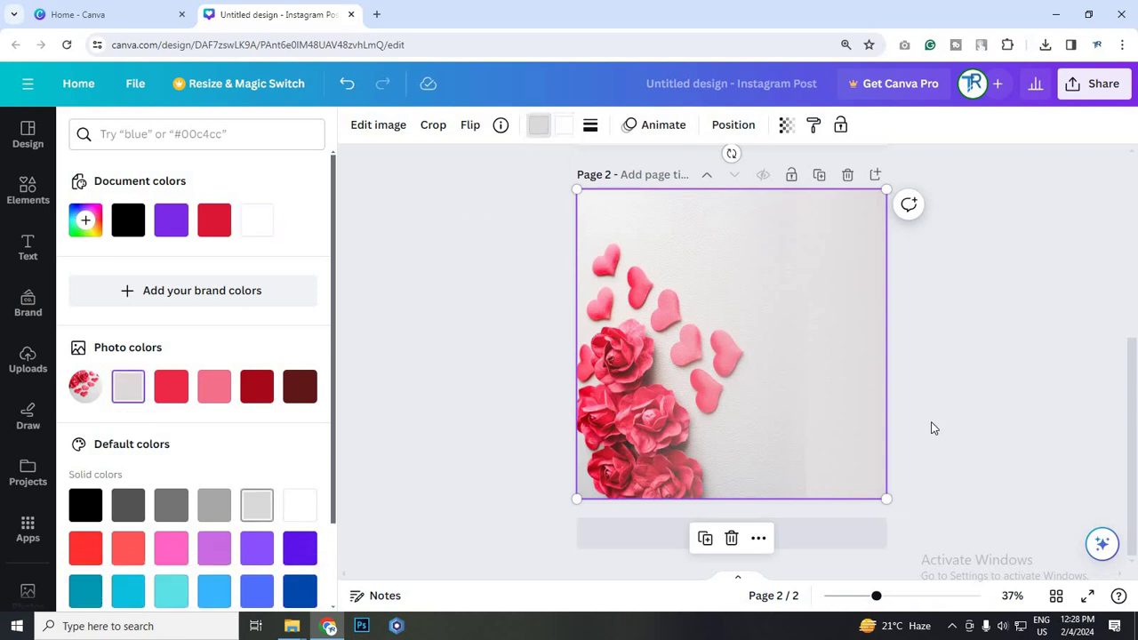
{"action": "key", "text": "ctrl+z"}
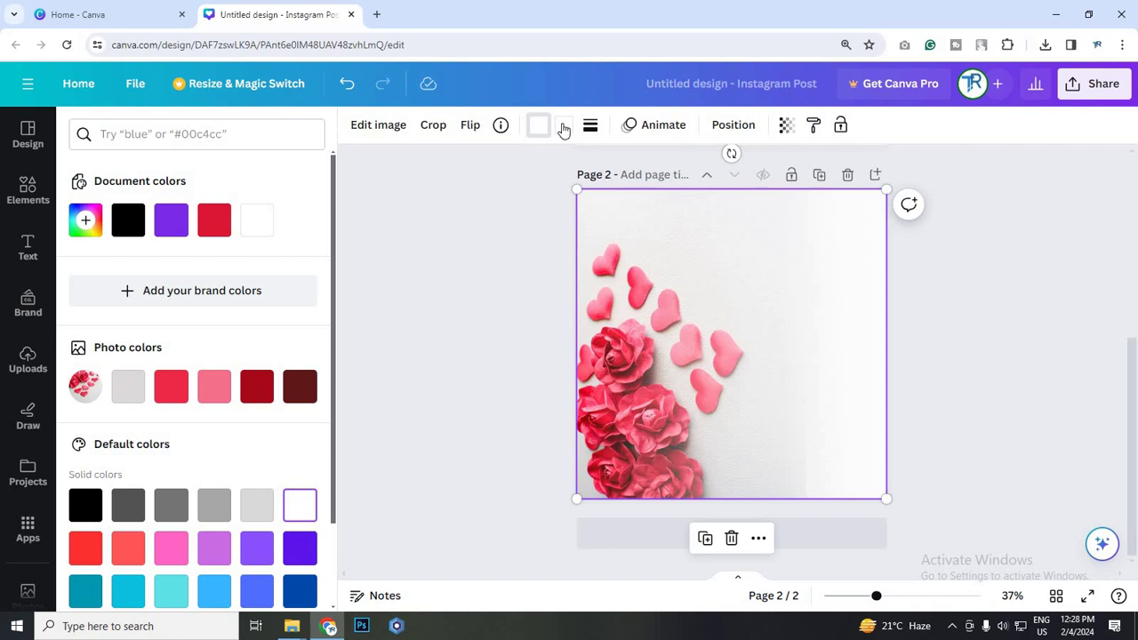
Set the gradient's second colour to the photo grey #dedadb and its first to #E6E4E3, sampled from the photo's pale background
{"action": "left_click", "coordinate": [126, 397]}
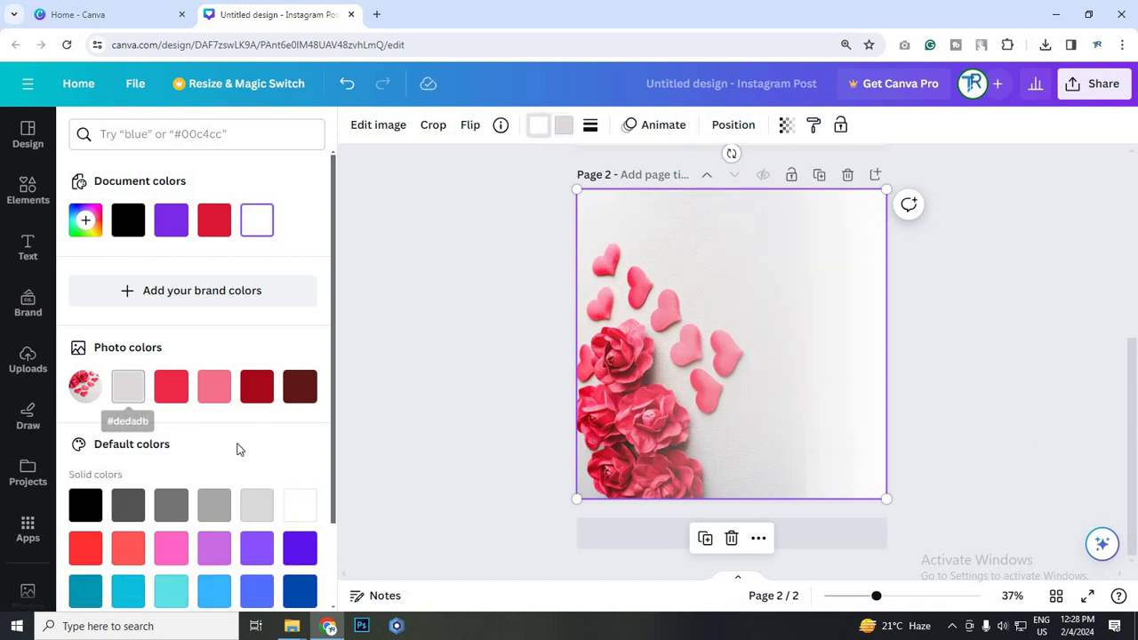
{"action": "left_click", "coordinate": [257, 500]}
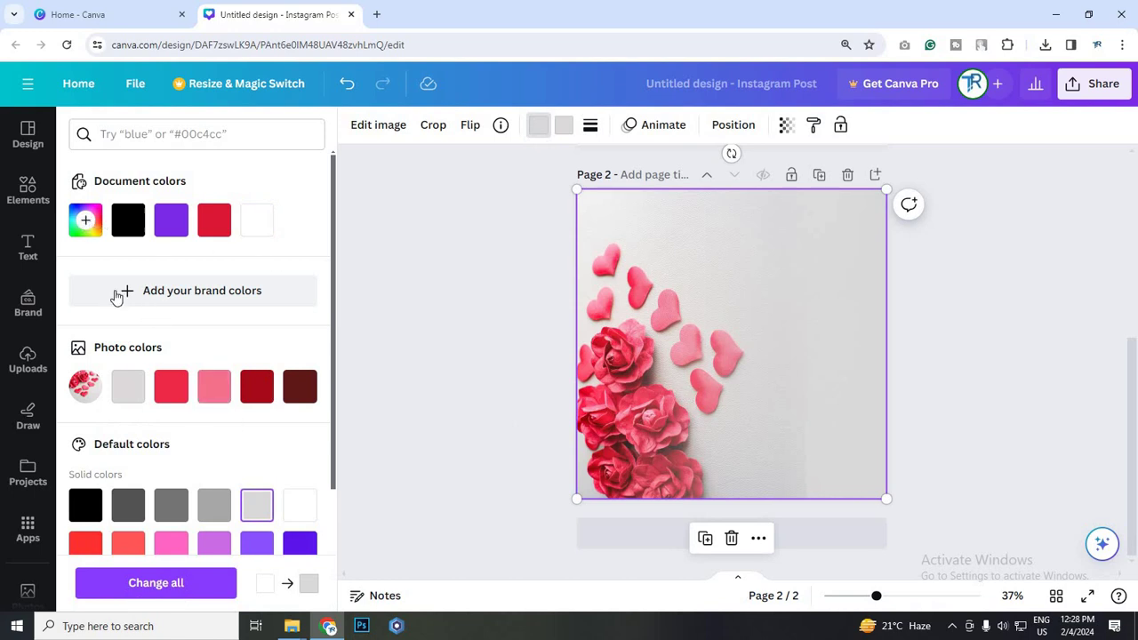
{"action": "left_click", "coordinate": [86, 220]}
{"action": "left_click", "coordinate": [286, 382]}
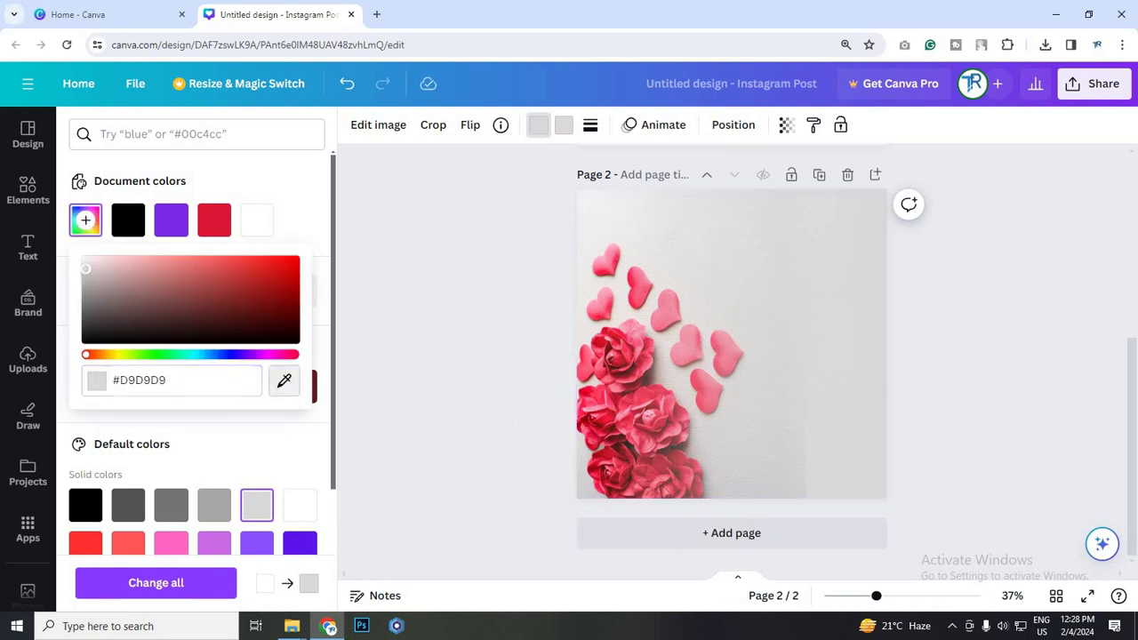
{"action": "left_click", "coordinate": [625, 209]}
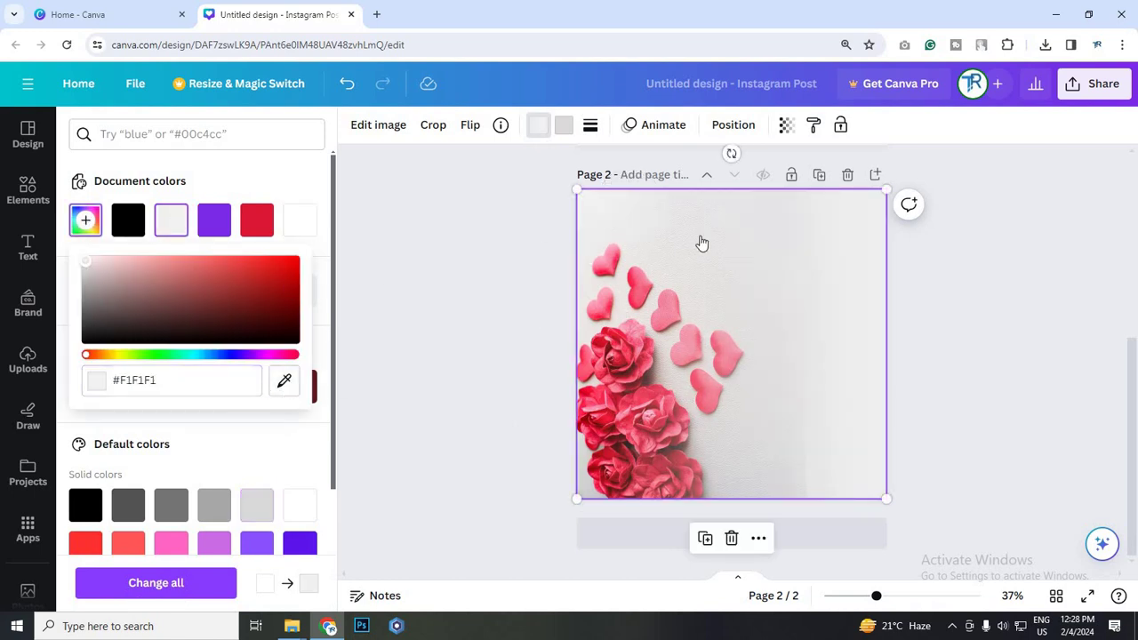
{"action": "left_click", "coordinate": [285, 381]}
{"action": "left_click", "coordinate": [665, 263]}
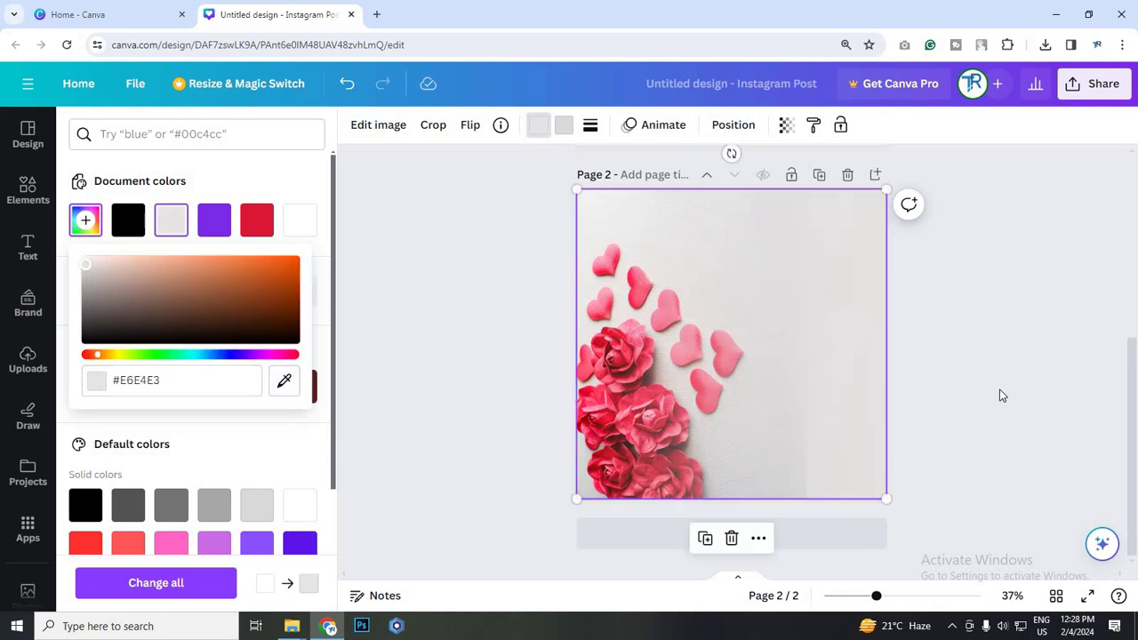
{"action": "left_click", "coordinate": [1007, 391]}
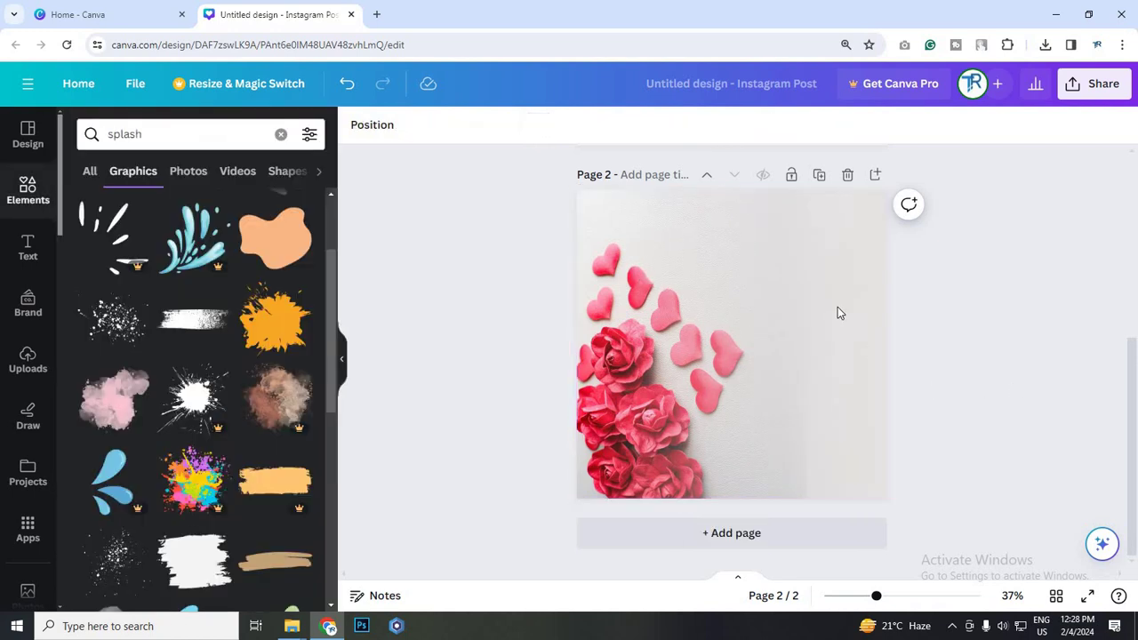
{"action": "left_click", "coordinate": [972, 359]}
{"action": "scroll", "coordinate": [923, 421], "scroll_direction": "up", "scroll_amount": 2}
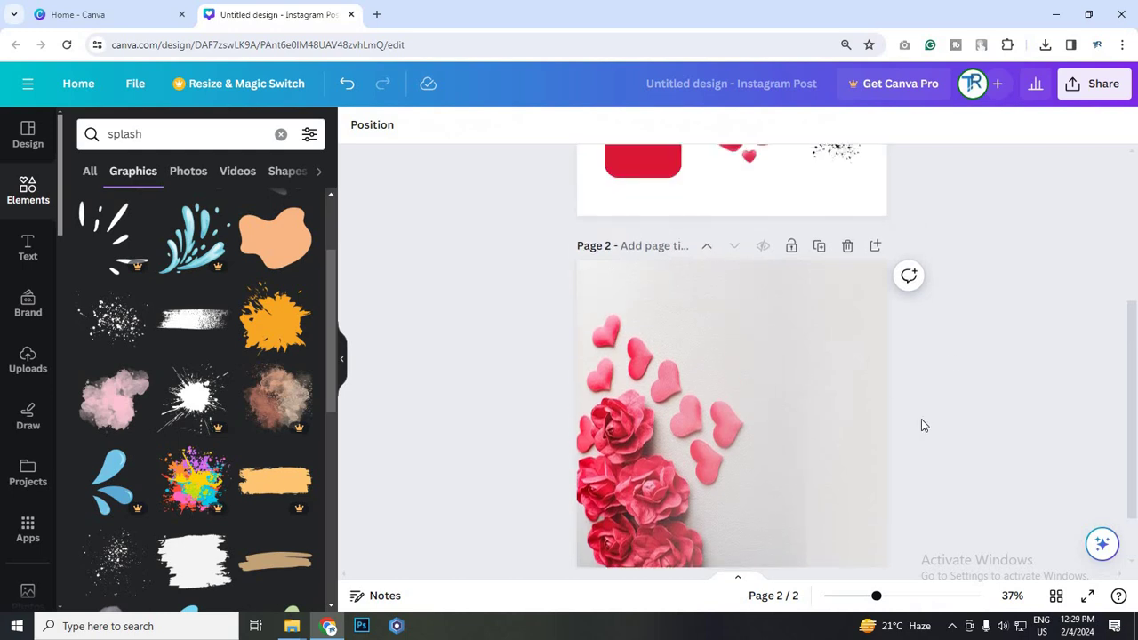
{"action": "scroll", "coordinate": [924, 424], "scroll_direction": "down", "scroll_amount": 2}
{"action": "scroll", "coordinate": [922, 425], "scroll_direction": "up", "scroll_amount": 3}
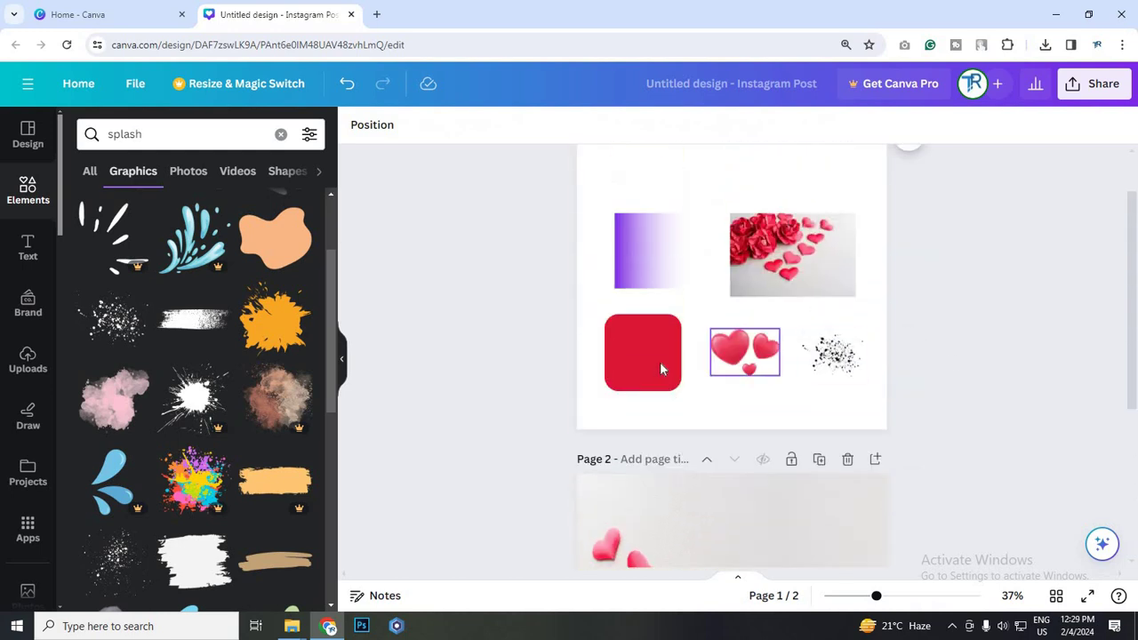
{"action": "scroll", "coordinate": [895, 433], "scroll_direction": "down", "scroll_amount": 3}
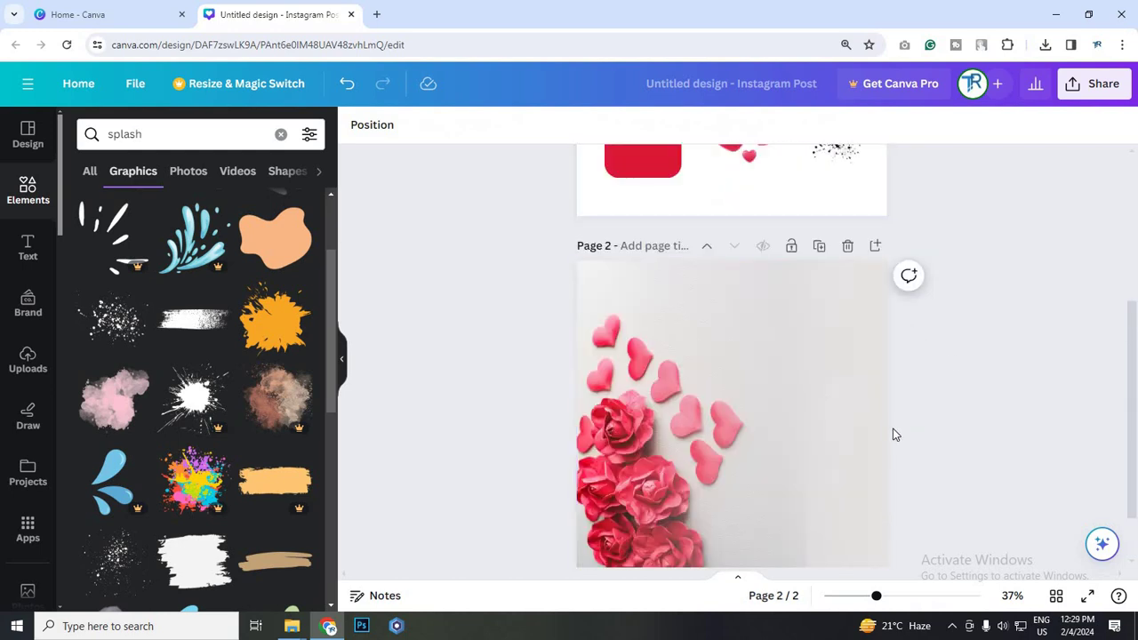
{"action": "scroll", "coordinate": [878, 373], "scroll_direction": "down", "scroll_amount": 1}
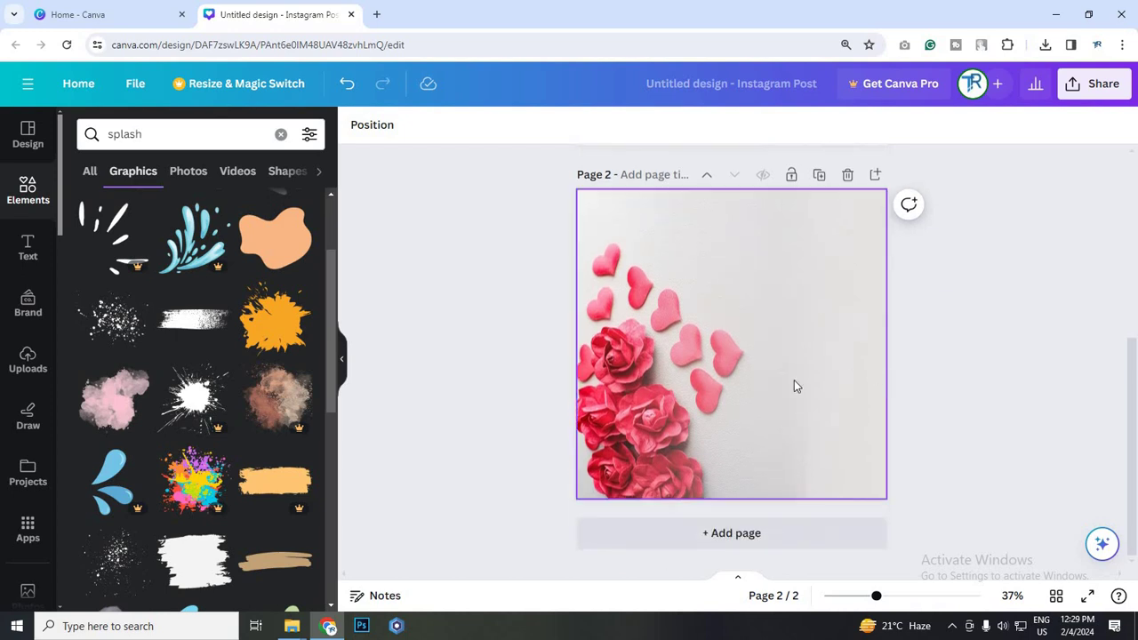
Add a text box beside the hearts on page 2 reading "Valentines day Sale", wrapped over two lines
{"action": "key", "text": "t"}
{"action": "left_click_drag", "start_coordinate": [758, 349], "coordinate": [877, 367]}
{"action": "left_click", "coordinate": [818, 353]}
{"action": "key", "text": "ctrl+a"}
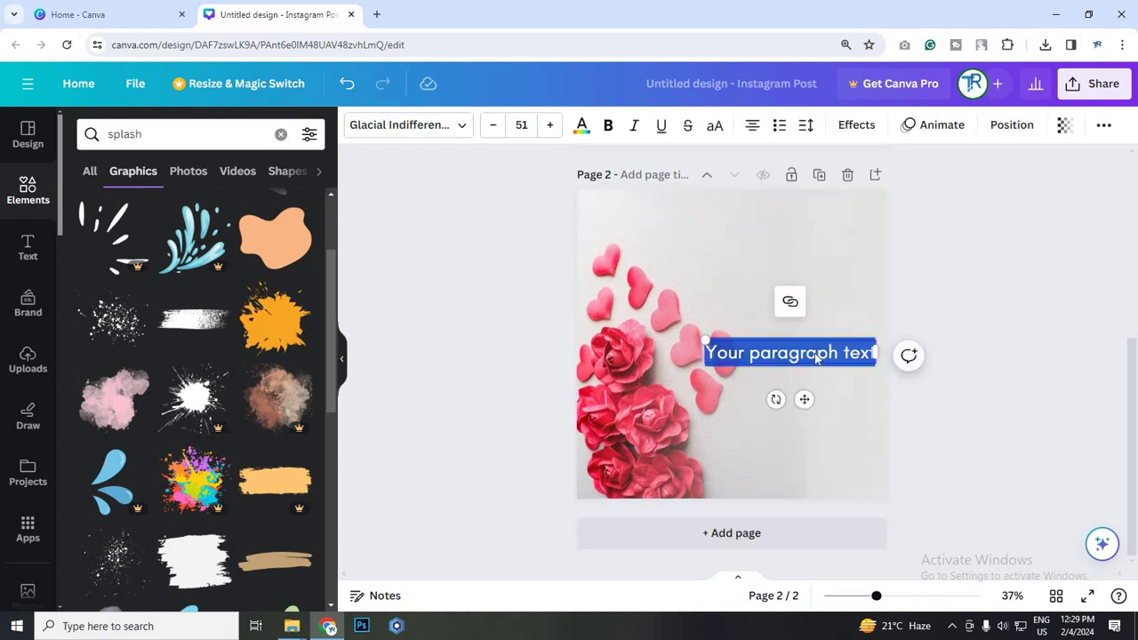
{"action": "type", "text": "Vale"}
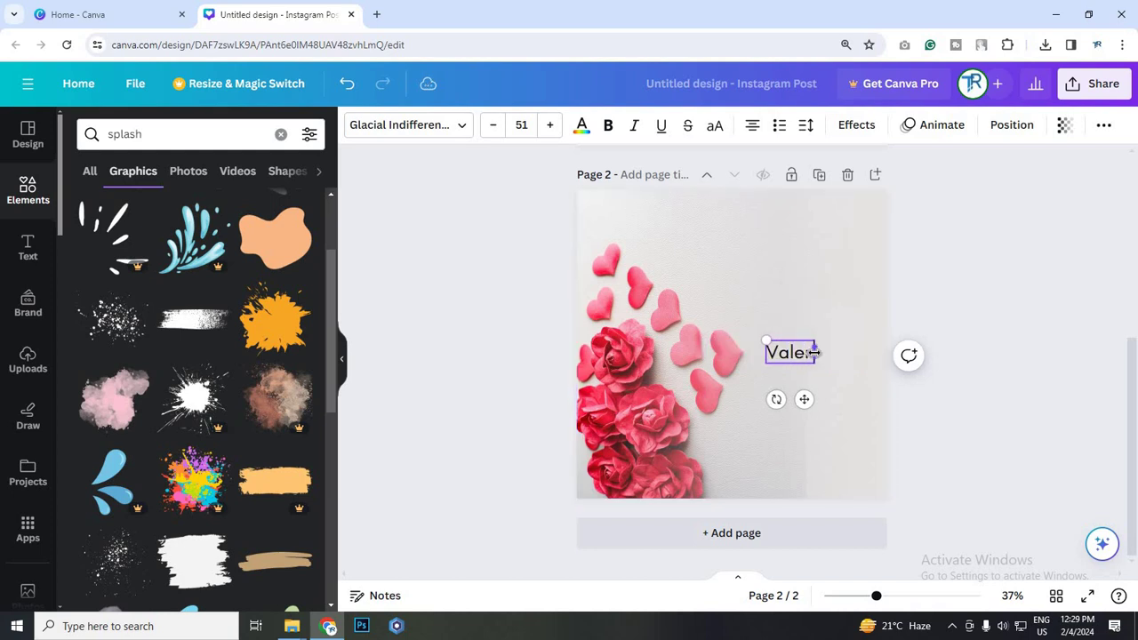
{"action": "type", "text": "nt"}
{"action": "key", "text": "BackSpace"}
{"action": "type", "text": "ntine"}
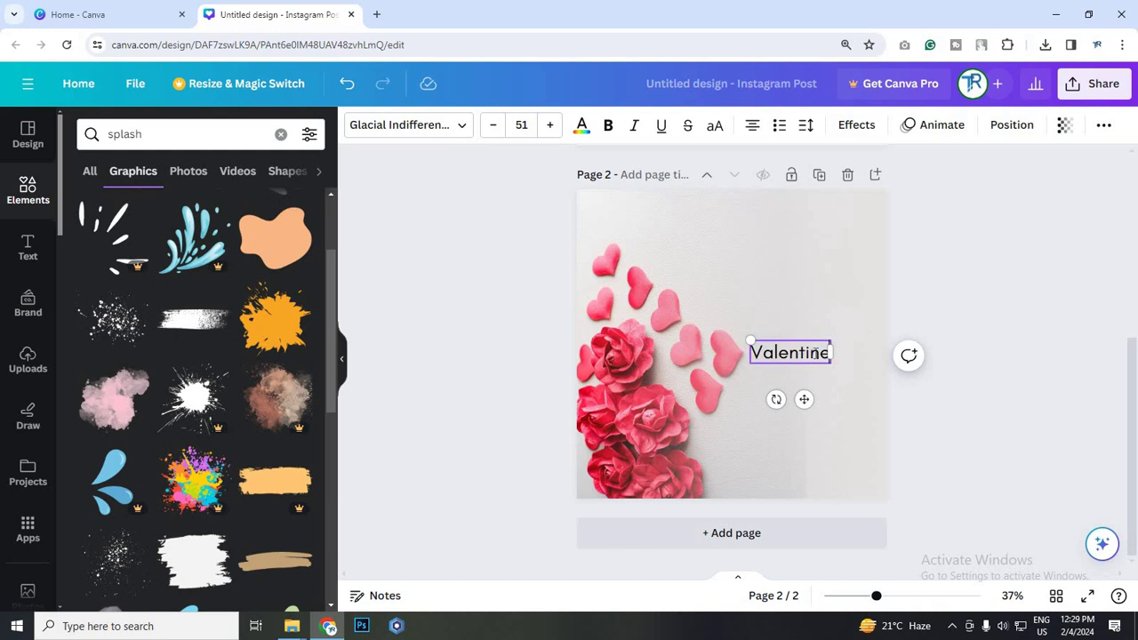
{"action": "type", "text": "s day"}
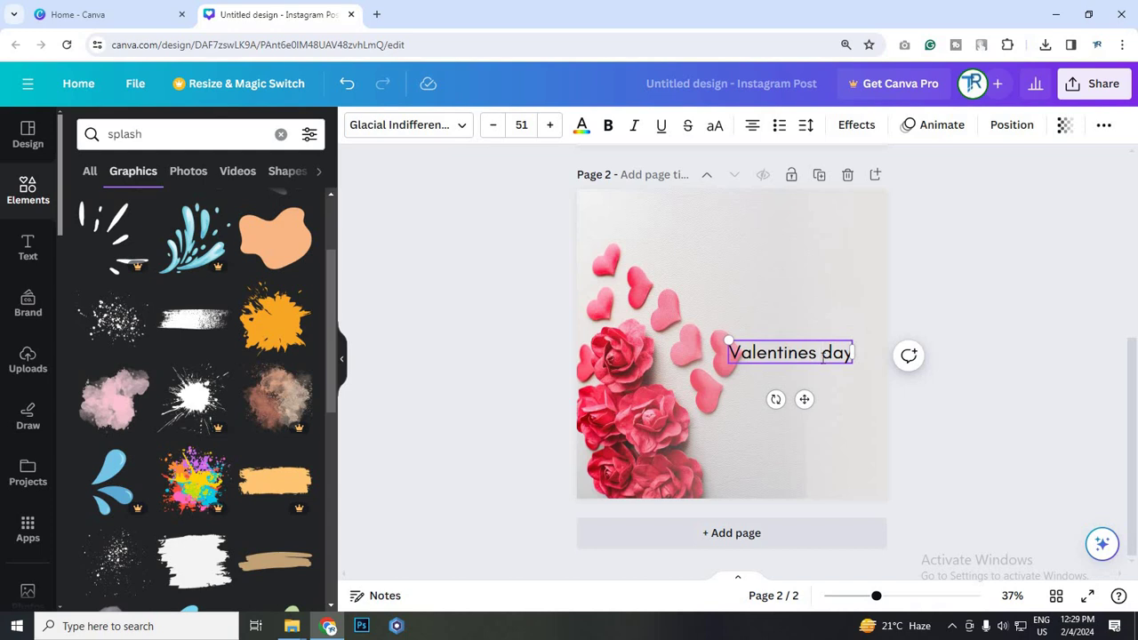
{"action": "key", "text": "BackSpace"}
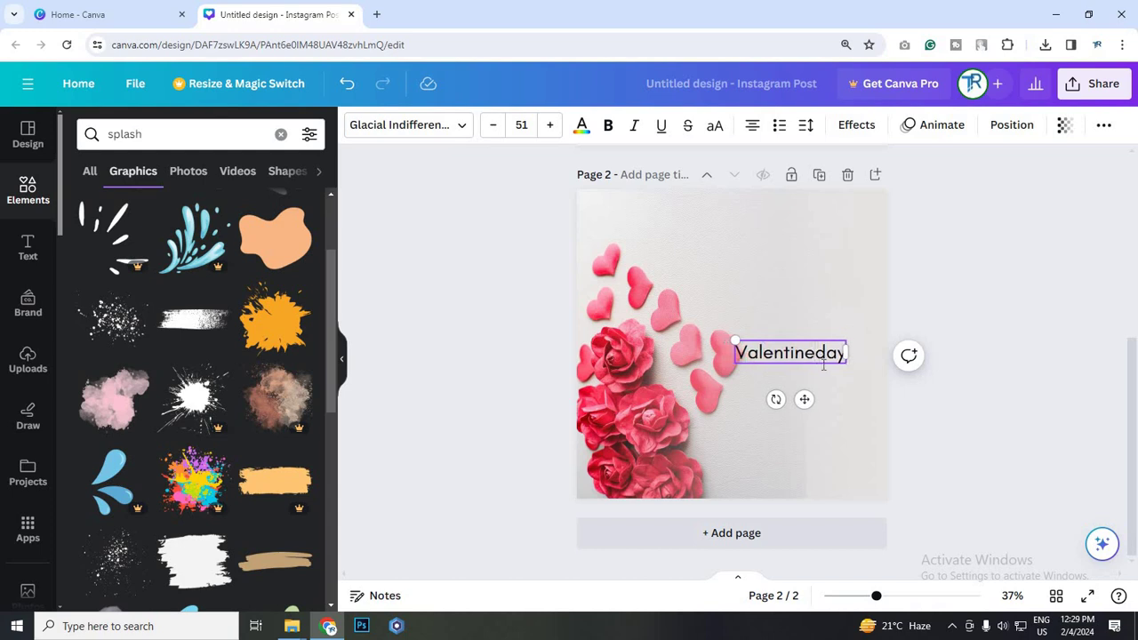
{"action": "type", "text": "s "}
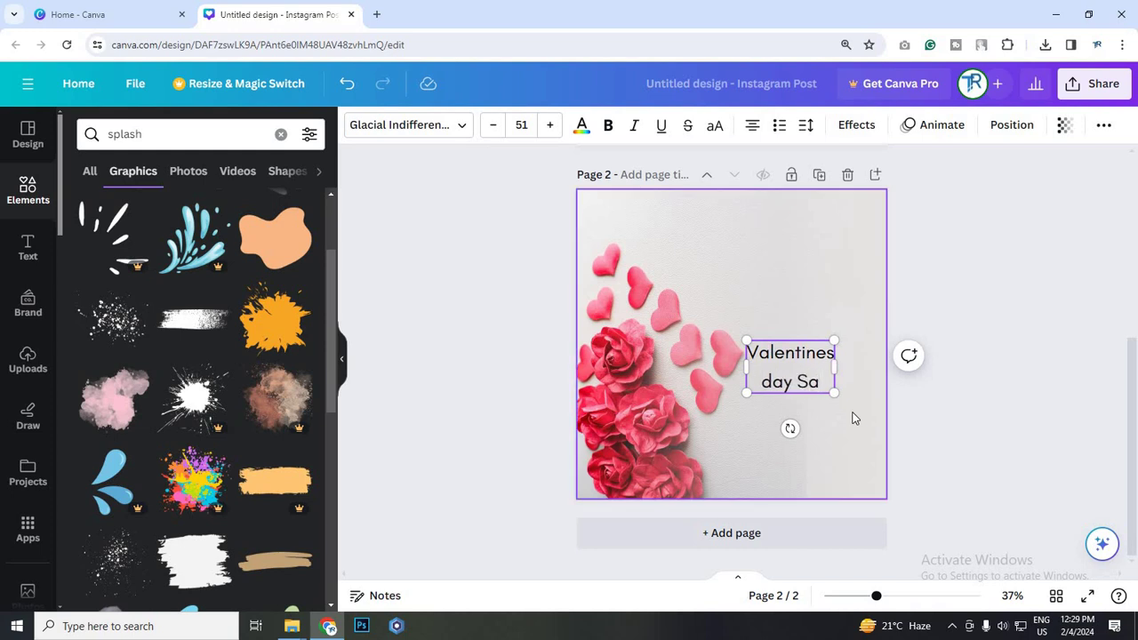
{"action": "type", "text": "le"}
{"action": "left_click", "coordinate": [516, 157]}
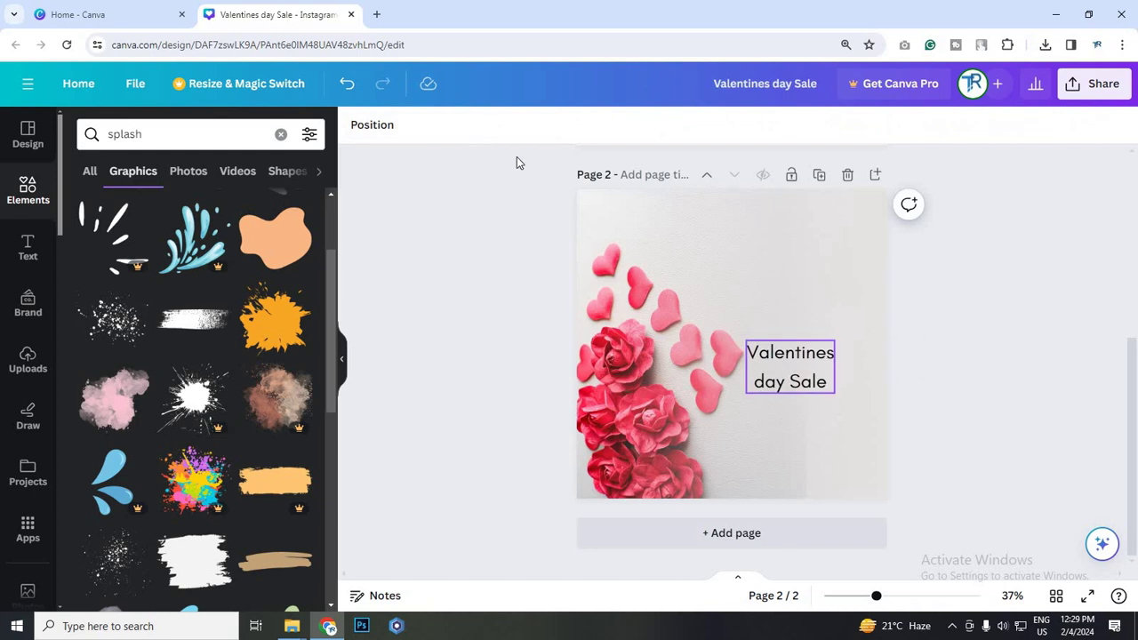
Move the Valentines day Sale text up and to the right, and set it in Six Caps at size 137
{"action": "left_click_drag", "start_coordinate": [791, 366], "coordinate": [811, 338]}
{"action": "left_click", "coordinate": [410, 127]}
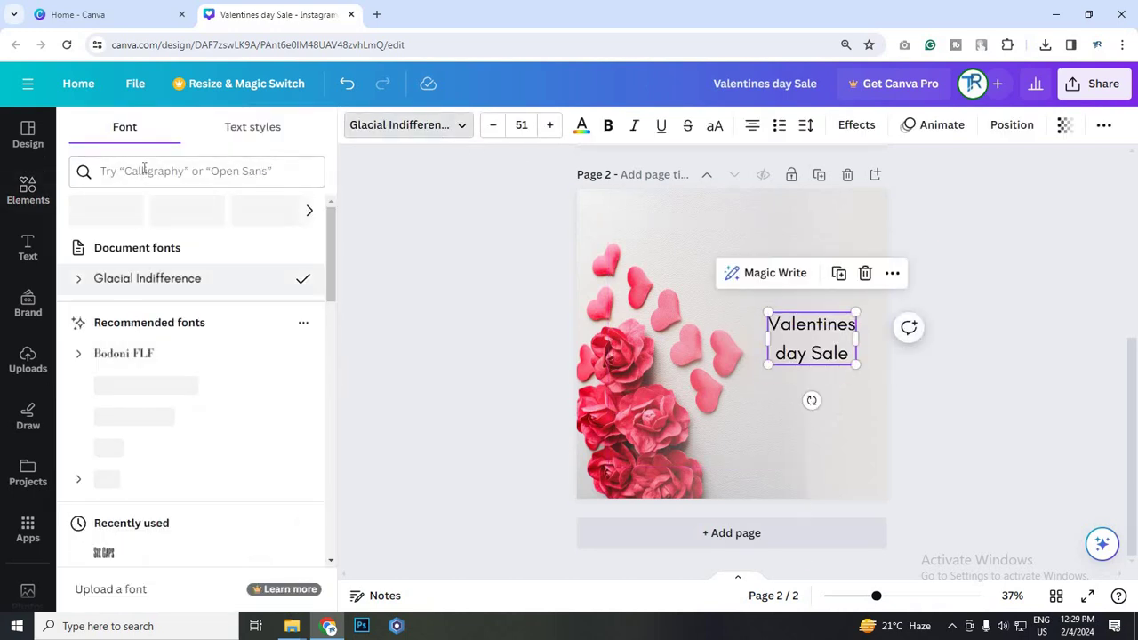
{"action": "left_click", "coordinate": [144, 170]}
{"action": "type", "text": "si"}
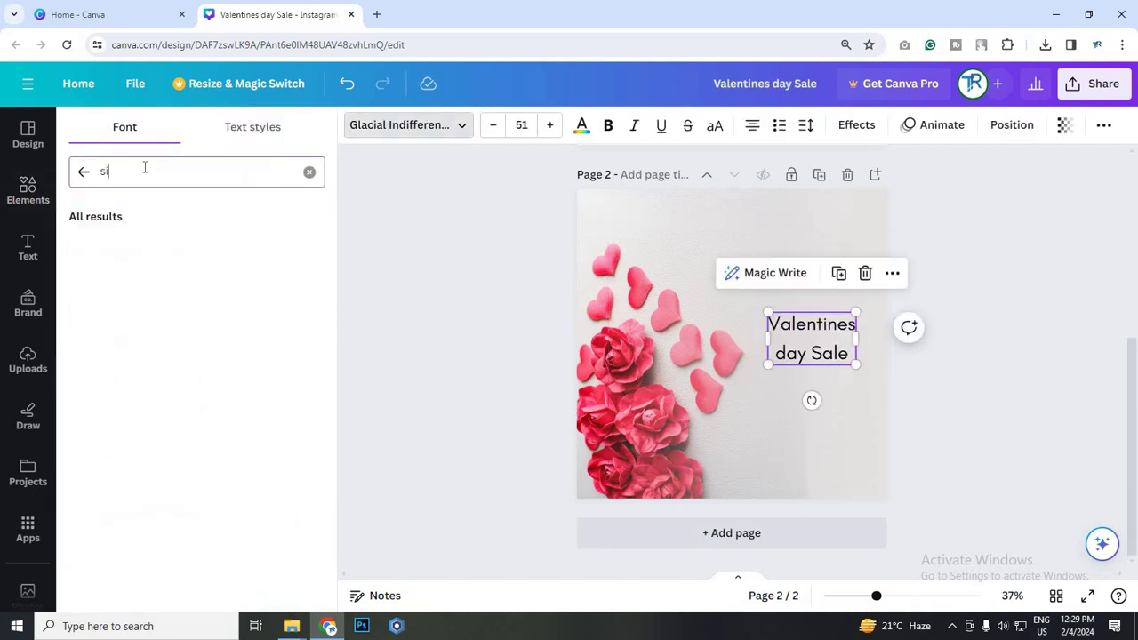
{"action": "type", "text": "x caps"}
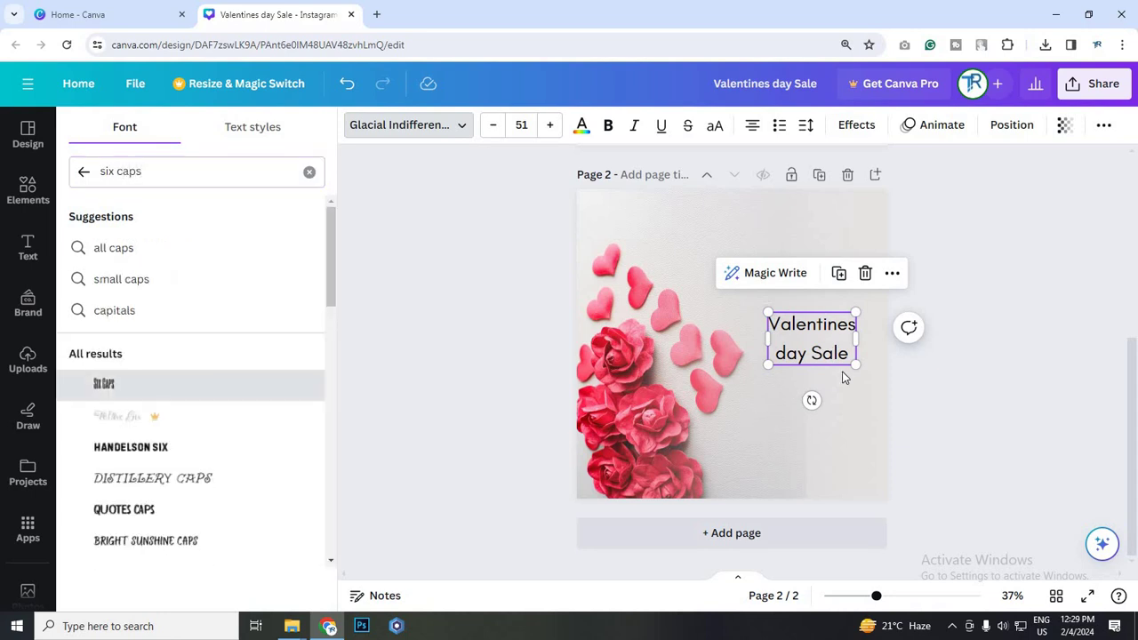
{"action": "left_click_drag", "start_coordinate": [834, 363], "coordinate": [776, 332]}
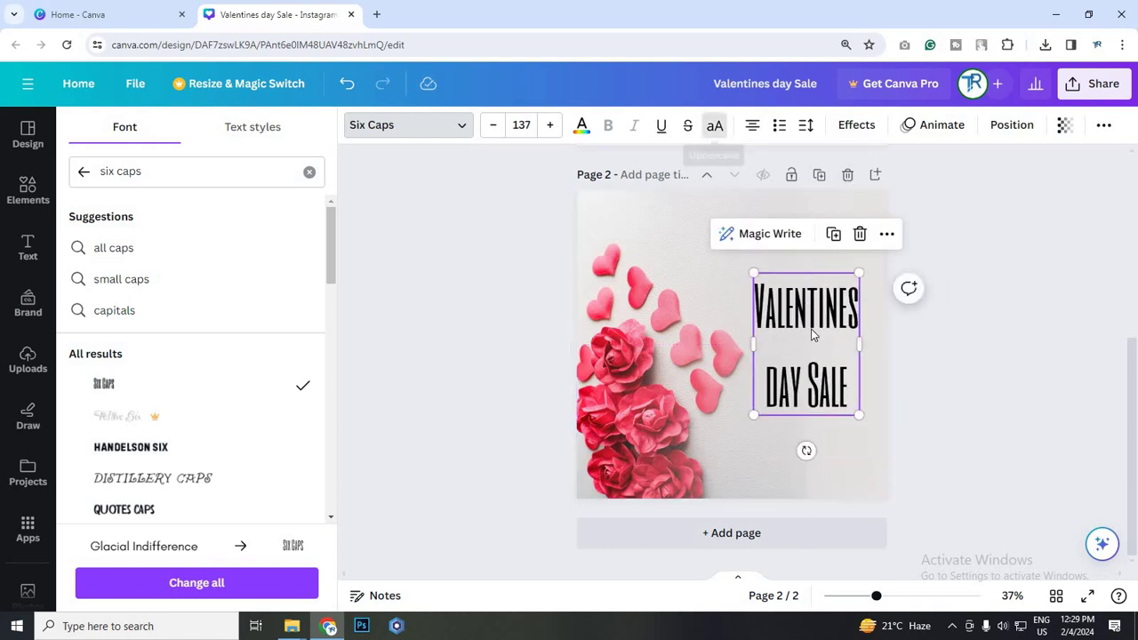
Switch the Valentines day Sale text to uppercase and tighten its line spacing so the two lines sit close together
{"action": "left_click", "coordinate": [805, 125]}
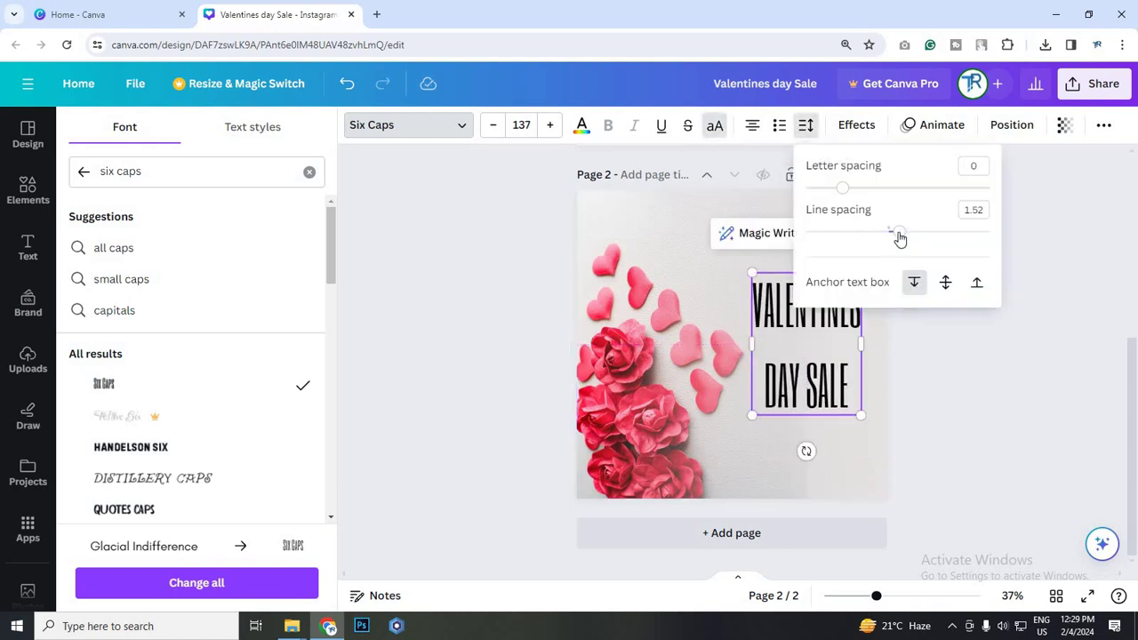
{"action": "left_click_drag", "start_coordinate": [898, 232], "coordinate": [851, 231]}
{"action": "left_click", "coordinate": [866, 367]}
{"action": "left_click", "coordinate": [855, 394]}
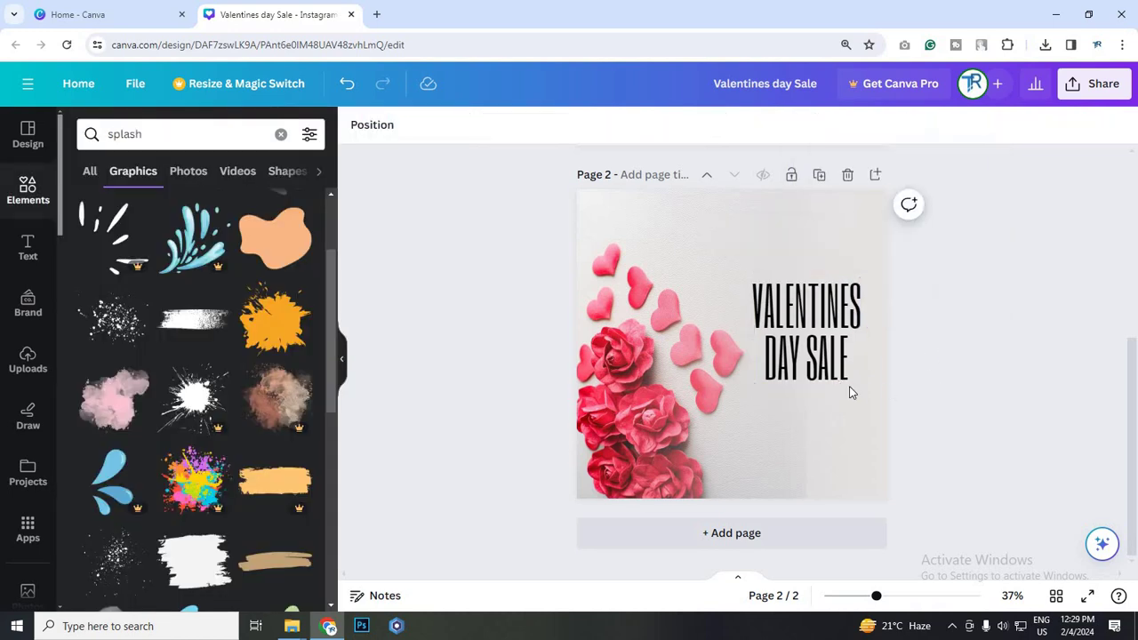
Enlarge the heading to size 156, duplicate it below, and delete DAY SALE from the copy so only VALENTINES remains
{"action": "left_click", "coordinate": [858, 388]}
{"action": "left_click_drag", "start_coordinate": [859, 388], "coordinate": [753, 500]}
{"action": "left_click", "coordinate": [825, 414]}
{"action": "double_click", "coordinate": [820, 498]}
{"action": "left_click", "coordinate": [846, 503]}
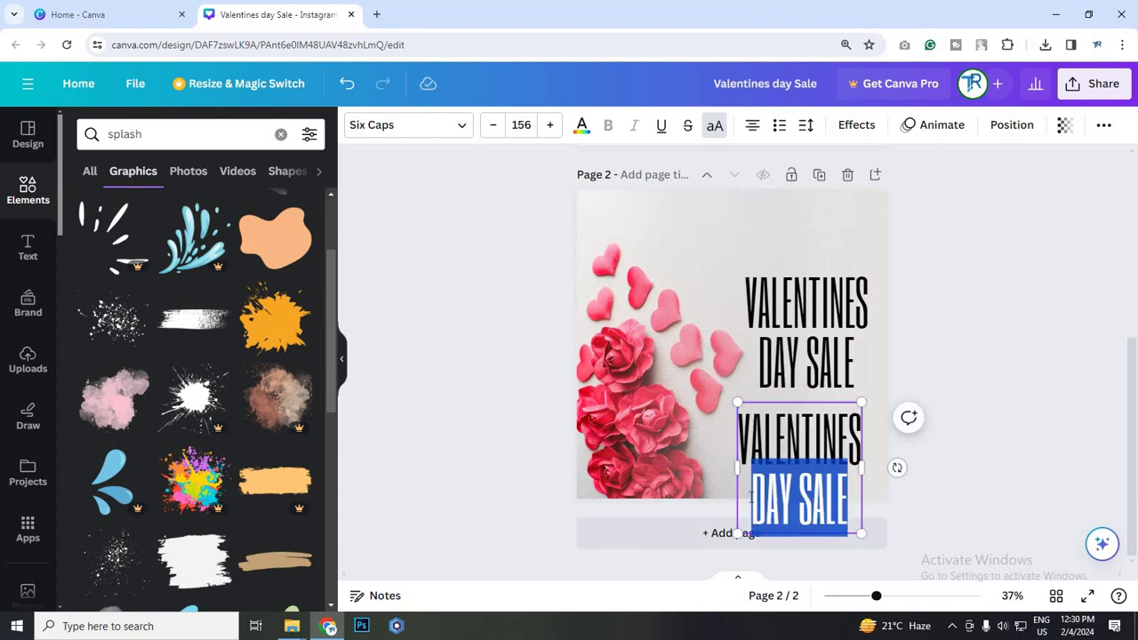
{"action": "key", "text": "BackSpace"}
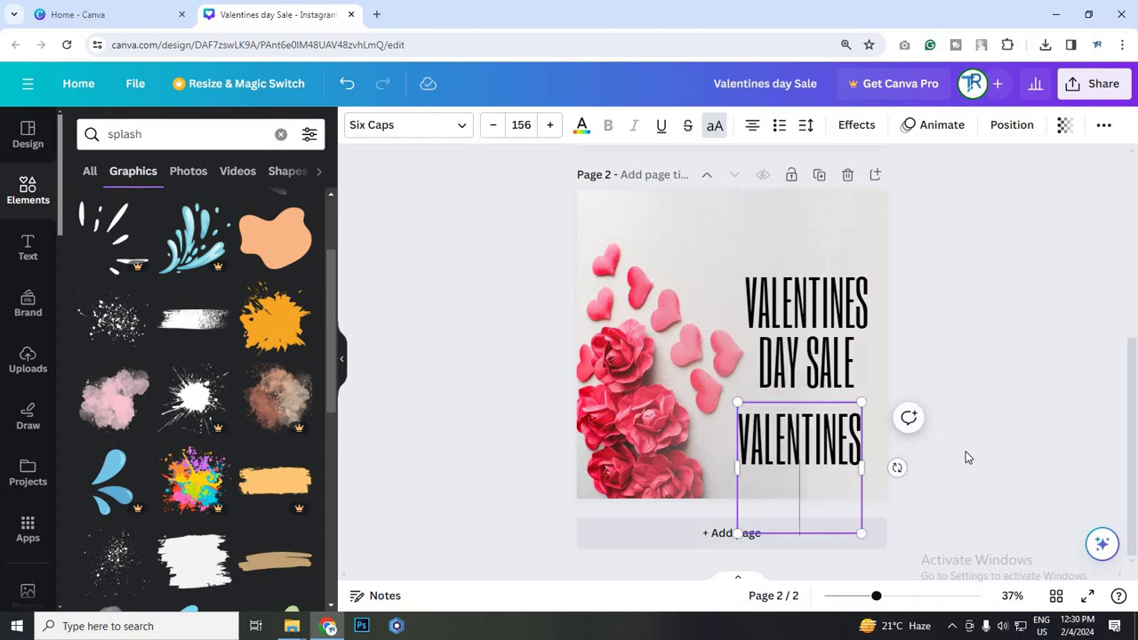
{"action": "key", "text": "BackSpace"}
Delete the VALENTINES line from the original heading, keeping only DAY SALE in that text box
{"action": "left_click", "coordinate": [775, 366]}
{"action": "left_click", "coordinate": [766, 364]}
{"action": "left_click", "coordinate": [762, 363]}
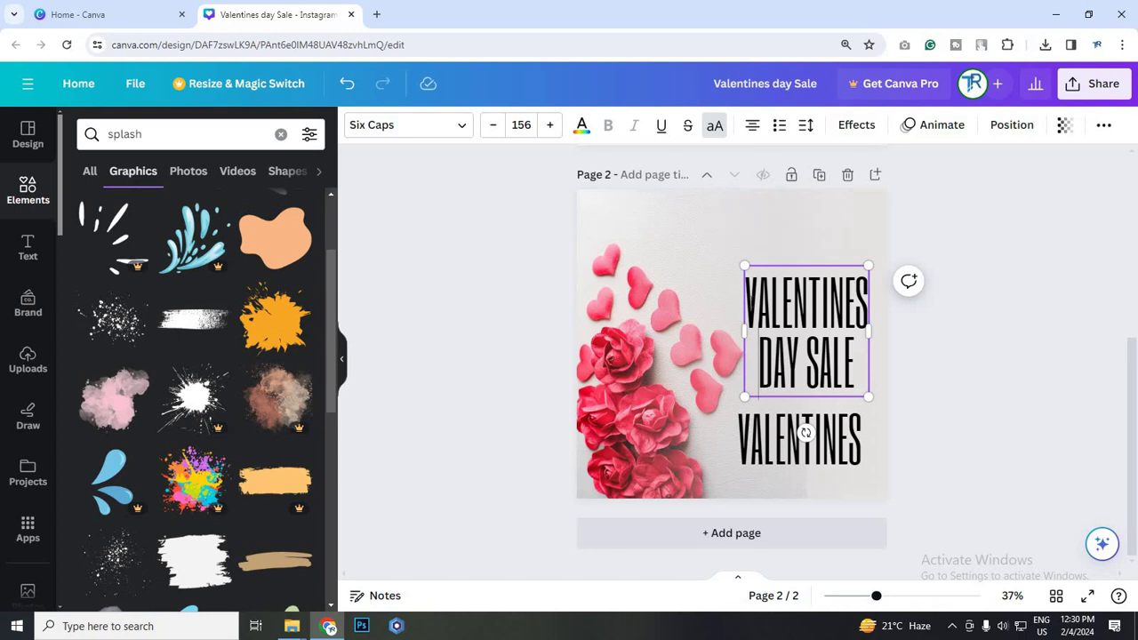
{"action": "key", "text": "shift+Up"}
{"action": "key", "text": "BackSpace"}
{"action": "left_click", "coordinate": [807, 380]}
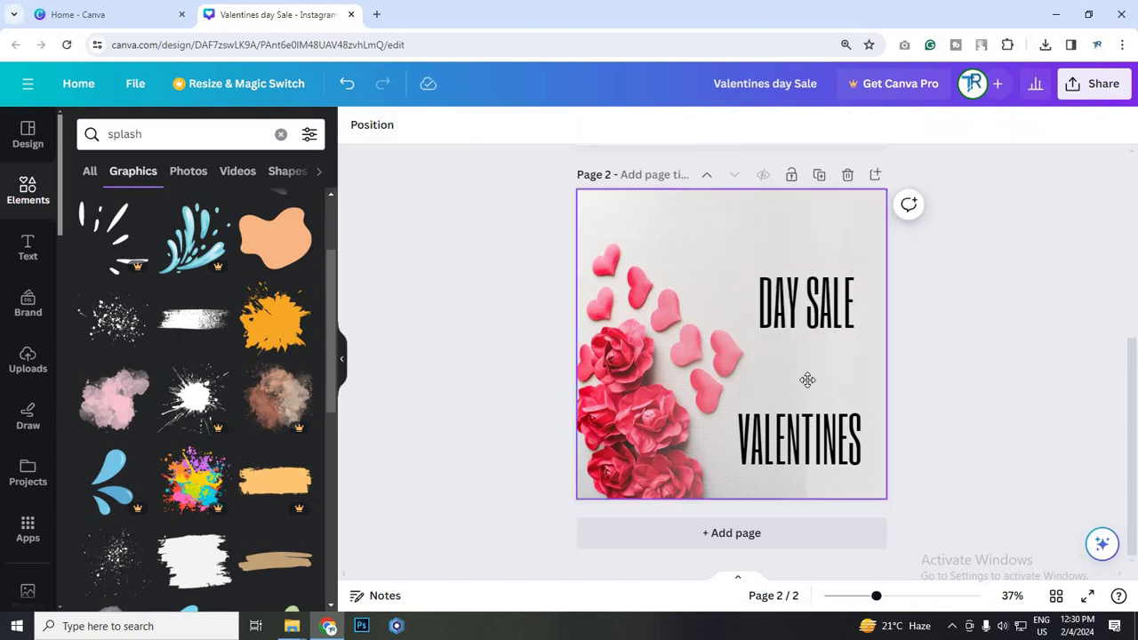
Place VALENTINES above DAY SALE near the hearts and reduce VALENTINES to size 139
{"action": "left_click_drag", "start_coordinate": [816, 437], "coordinate": [823, 380]}
{"action": "left_click_drag", "start_coordinate": [839, 330], "coordinate": [841, 506]}
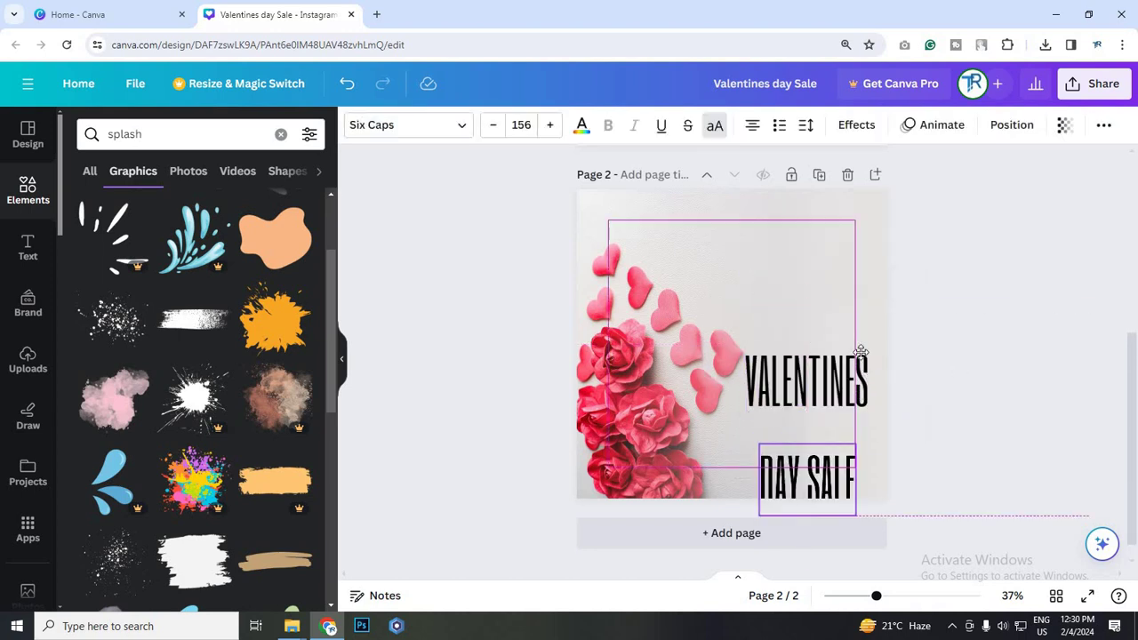
{"action": "left_click_drag", "start_coordinate": [860, 352], "coordinate": [860, 276]}
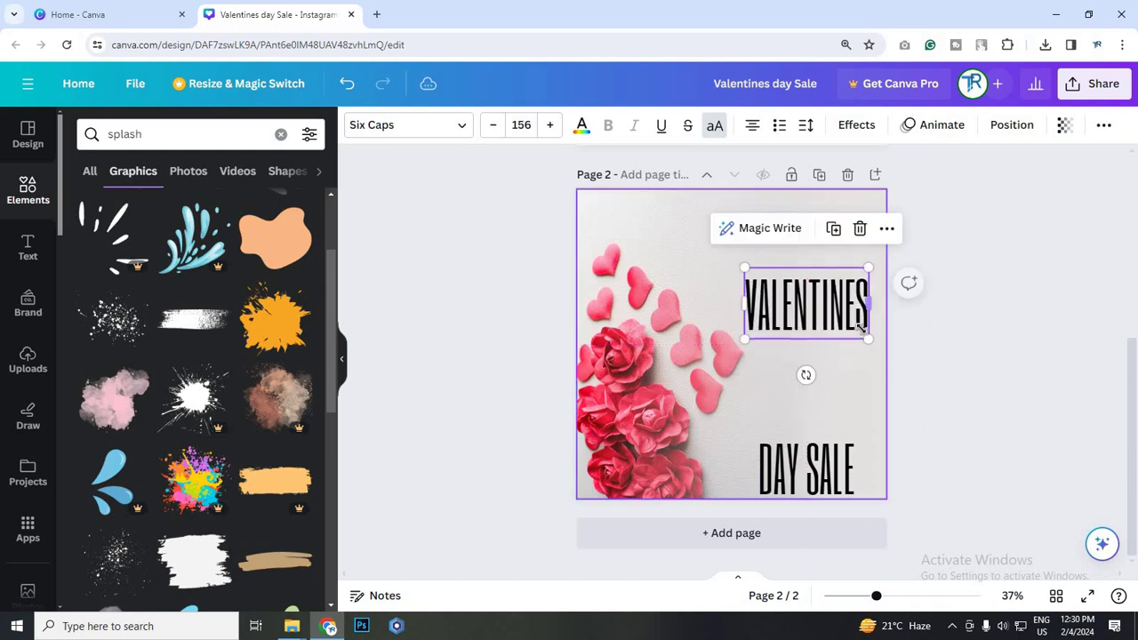
{"action": "mouse_move", "coordinate": [862, 332]}
{"action": "left_mouse_down"}
{"action": "mouse_move", "coordinate": [847, 321]}
{"action": "mouse_move", "coordinate": [857, 315]}
{"action": "left_mouse_up"}
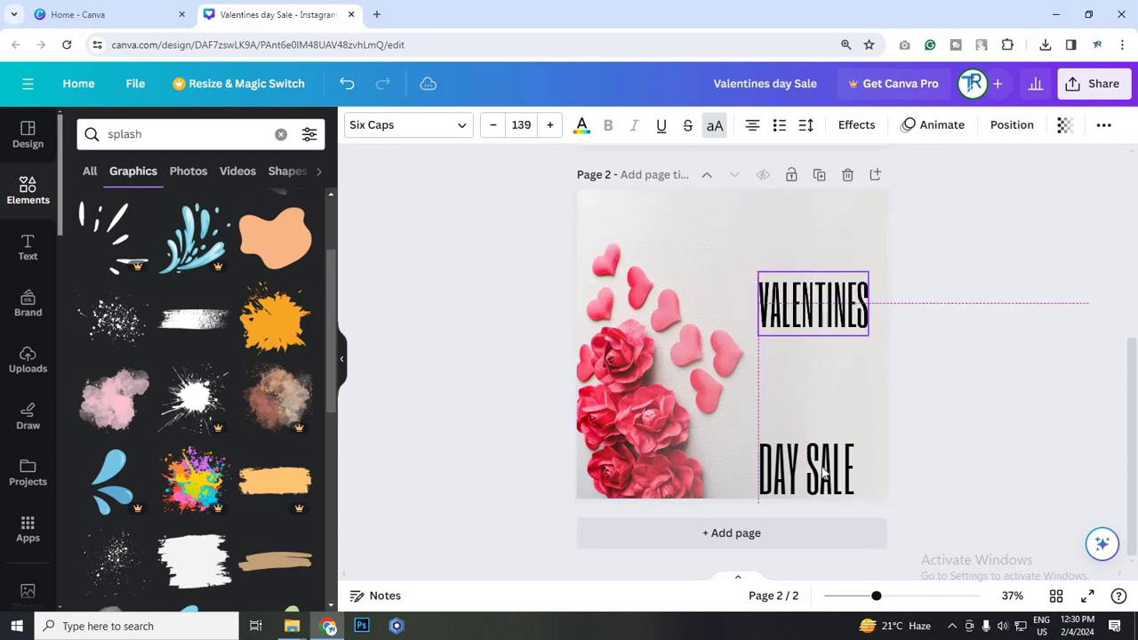
Move DAY SALE directly beneath VALENTINES and enlarge it to size 177 so both lines have the same width
{"action": "left_click_drag", "start_coordinate": [823, 476], "coordinate": [824, 356]}
{"action": "left_click", "coordinate": [855, 396]}
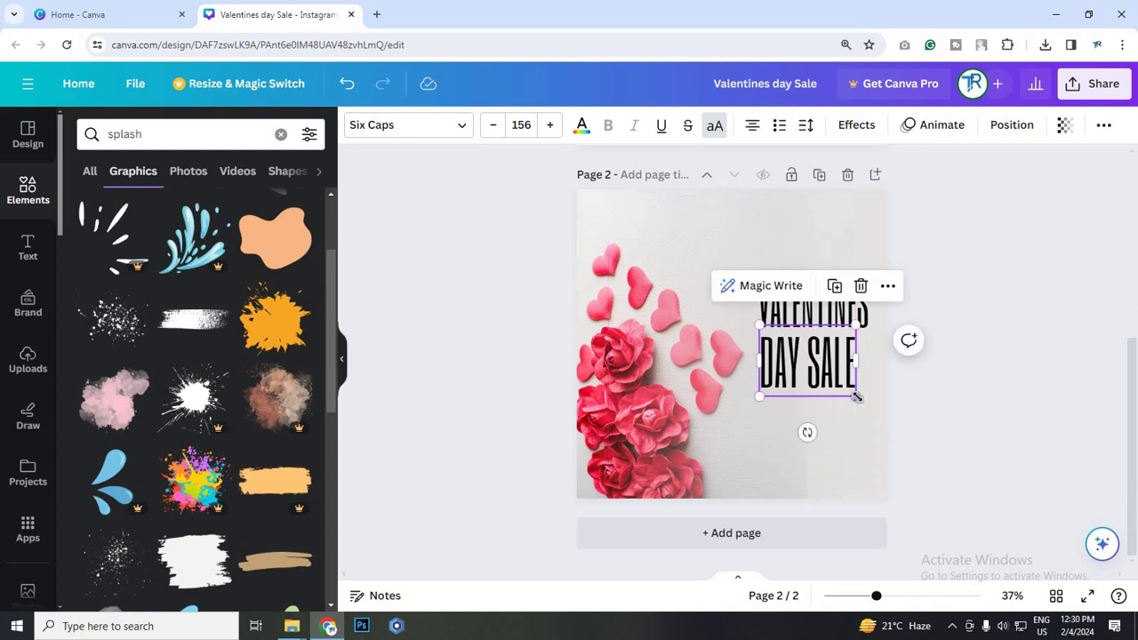
{"action": "left_click_drag", "start_coordinate": [869, 402], "coordinate": [943, 410]}
{"action": "left_click", "coordinate": [943, 409]}
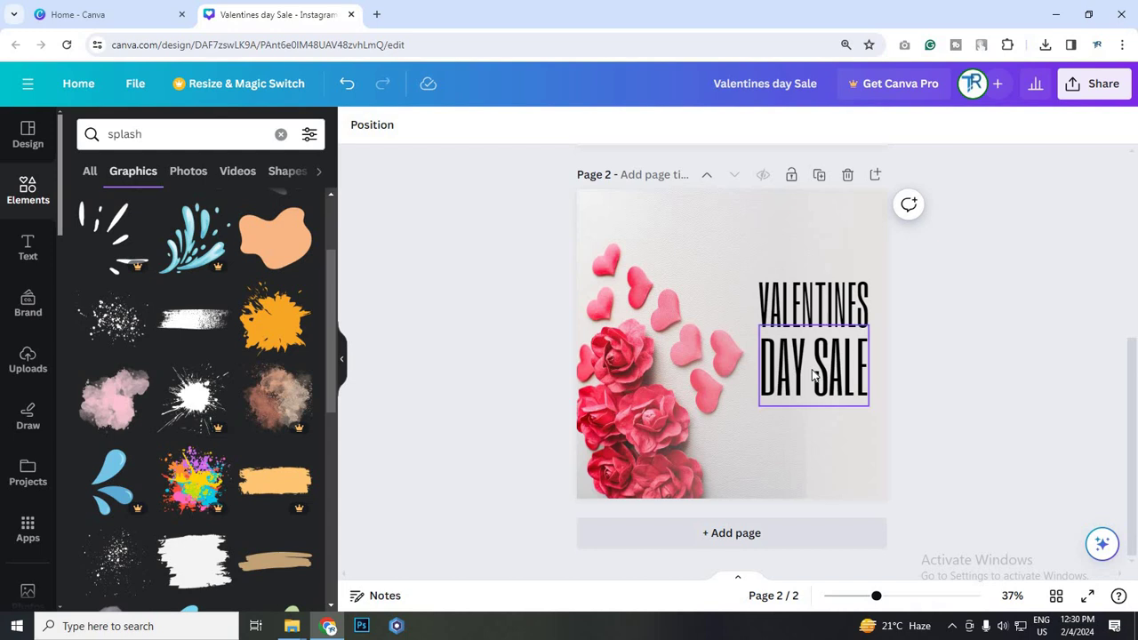
Move both heading lines up slightly together and colour them with the document's red
{"action": "left_click", "coordinate": [839, 355]}
{"action": "left_click", "coordinate": [838, 311], "text": "shift"}
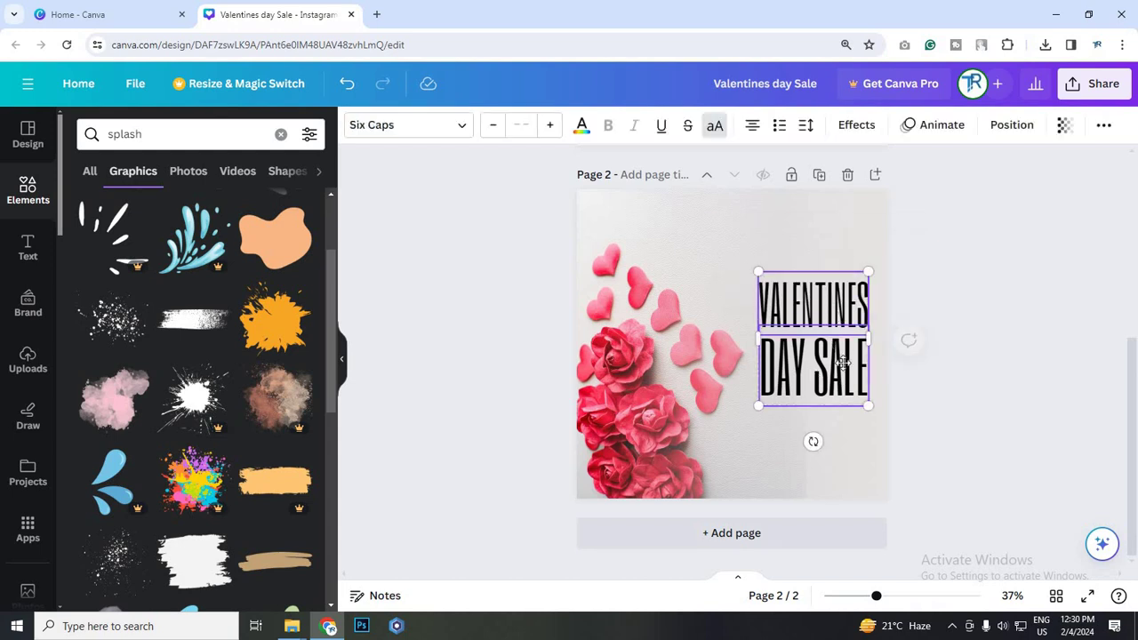
{"action": "left_click_drag", "start_coordinate": [838, 381], "coordinate": [837, 376]}
{"action": "left_click", "coordinate": [581, 124]}
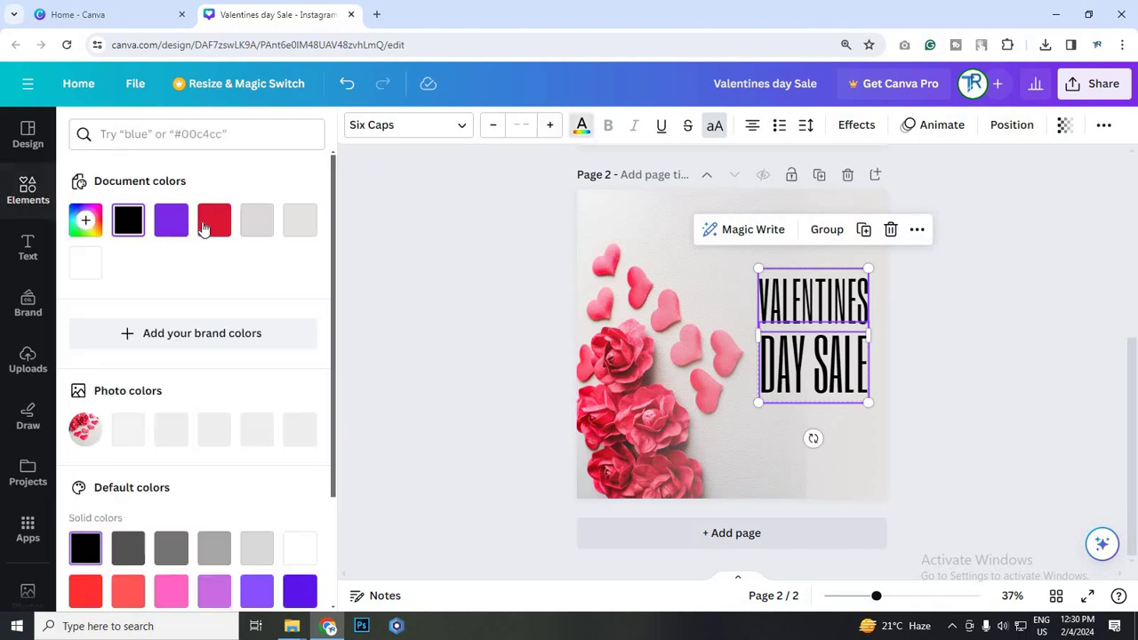
{"action": "left_click", "coordinate": [214, 220]}
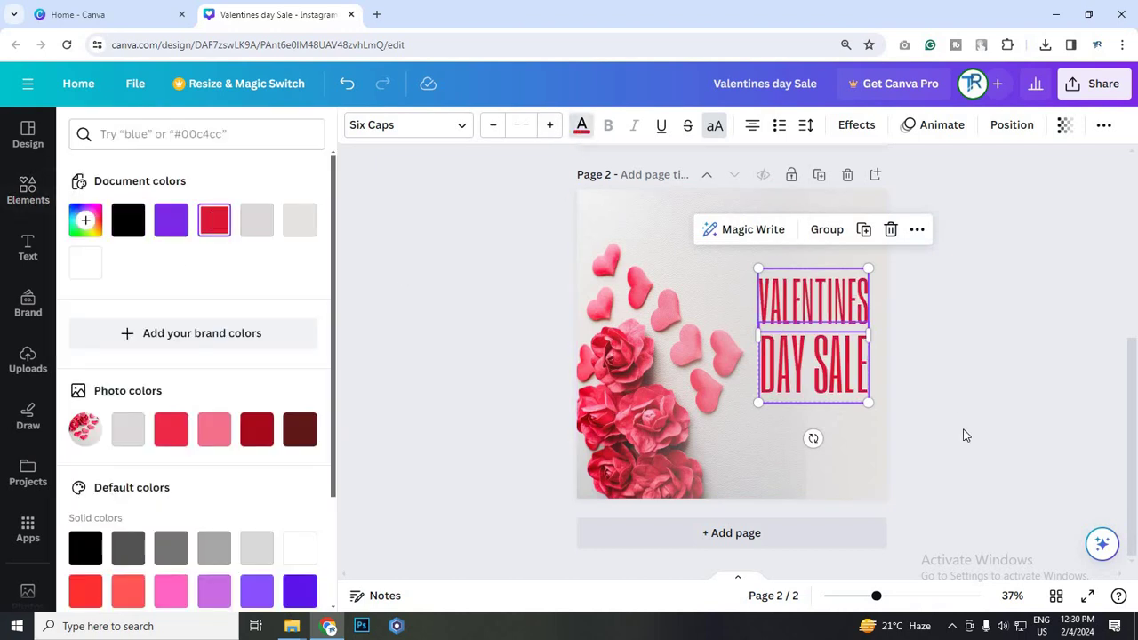
{"action": "left_click", "coordinate": [962, 434]}
Shrink DAY SALE so it is slightly narrower than VALENTINES and centred closely beneath it
{"action": "scroll", "coordinate": [962, 434], "scroll_direction": "up", "scroll_amount": 2}
{"action": "scroll", "coordinate": [822, 399], "scroll_direction": "down", "scroll_amount": 1}
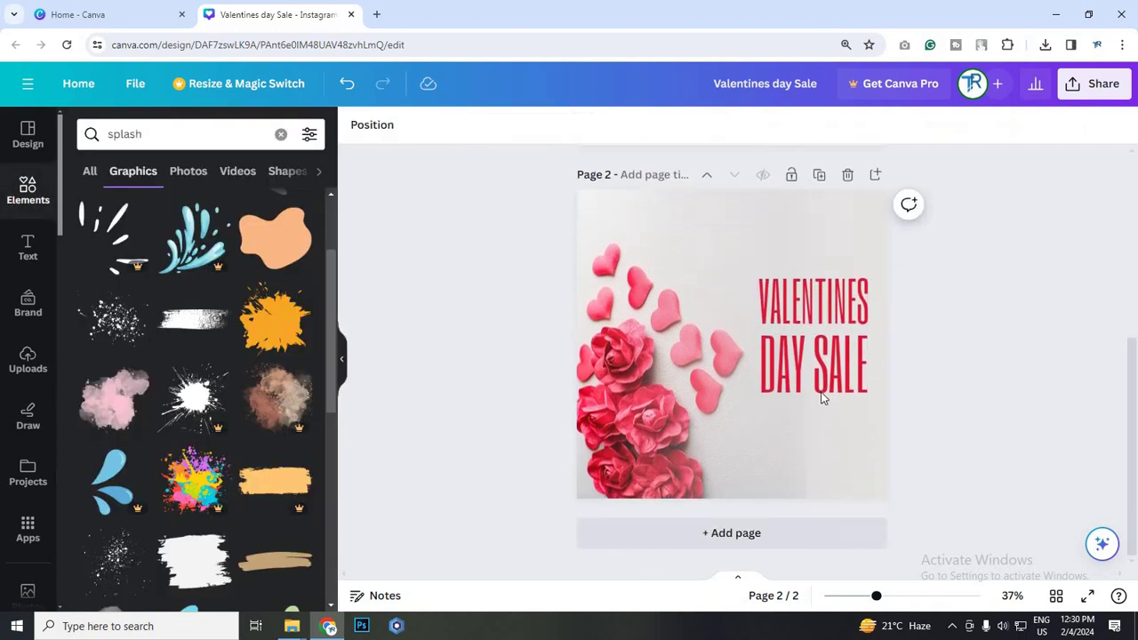
{"action": "left_click", "coordinate": [870, 403]}
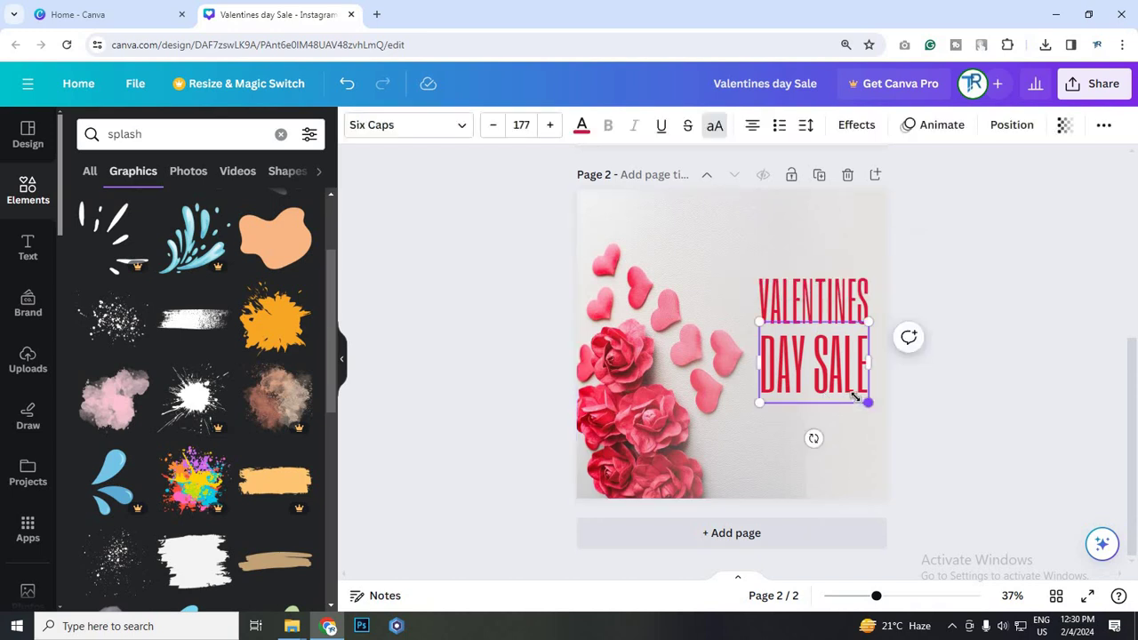
{"action": "left_click_drag", "start_coordinate": [868, 401], "coordinate": [828, 369]}
{"action": "left_click", "coordinate": [932, 400]}
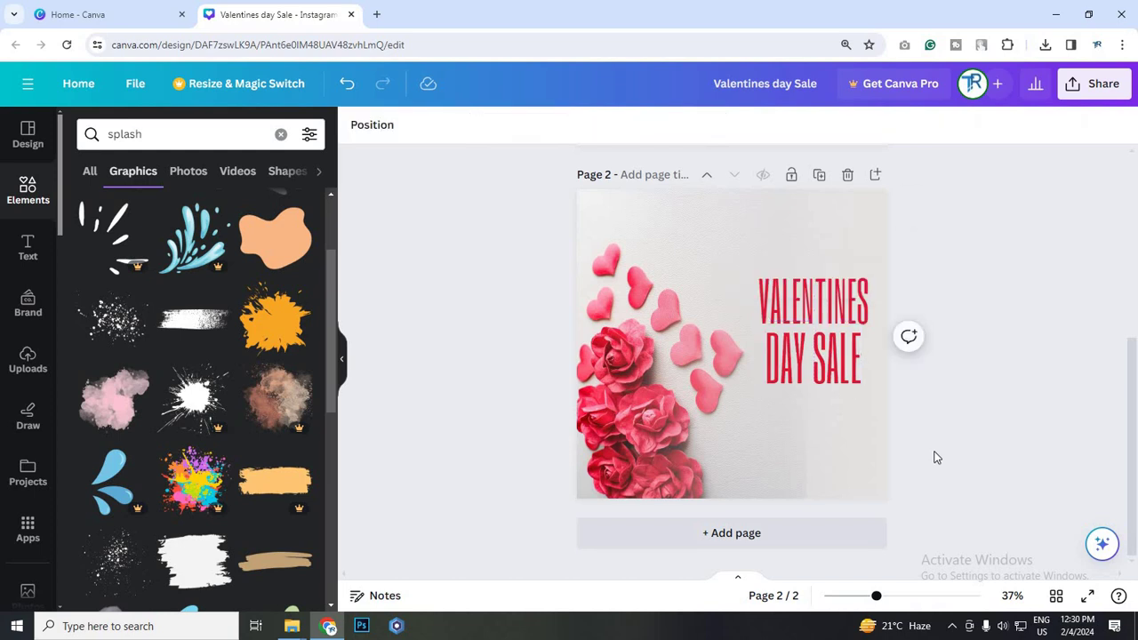
Copy the three-hearts graphic from page 1 onto page 2 and centre it just above the VALENTINES heading
{"action": "scroll", "coordinate": [934, 457], "scroll_direction": "up", "scroll_amount": 2}
{"action": "scroll", "coordinate": [799, 399], "scroll_direction": "up", "scroll_amount": 2}
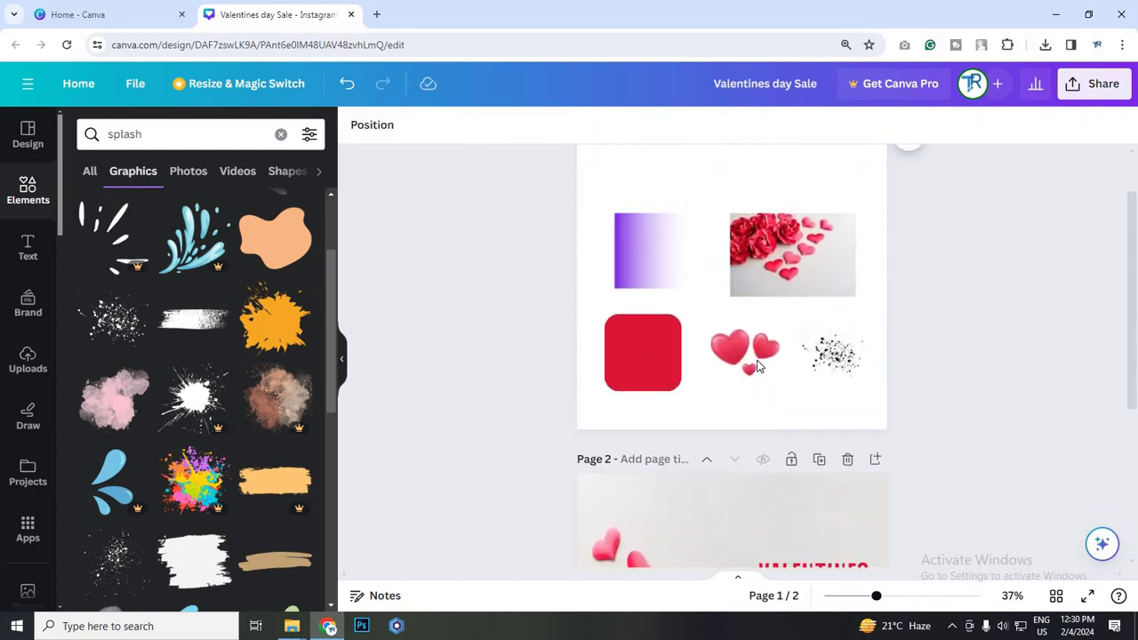
{"action": "left_click", "coordinate": [744, 351]}
{"action": "scroll", "coordinate": [870, 446], "scroll_direction": "down", "scroll_amount": 3}
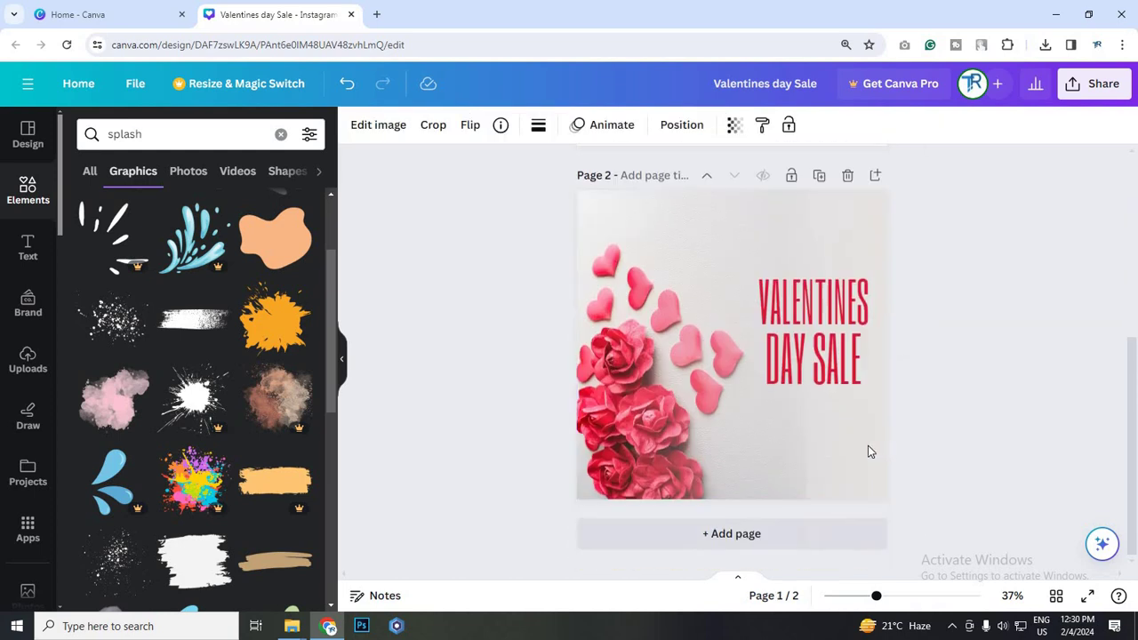
{"action": "left_click", "coordinate": [738, 423]}
{"action": "key", "text": "ctrl+v"}
{"action": "left_click_drag", "start_coordinate": [737, 422], "coordinate": [813, 254]}
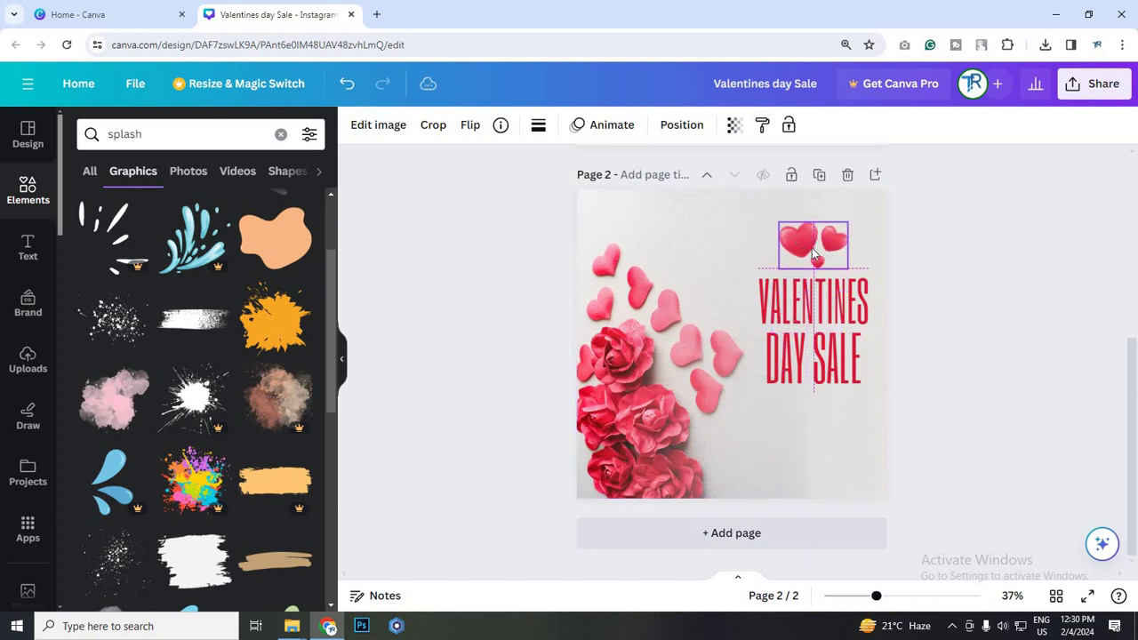
{"action": "left_click", "coordinate": [996, 349]}
Add a text box on page 2 reading "UPTO 50% OFF" and place it below the DAY SALE line
{"action": "scroll", "coordinate": [995, 350], "scroll_direction": "up", "scroll_amount": 3}
{"action": "scroll", "coordinate": [917, 449], "scroll_direction": "down", "scroll_amount": 1}
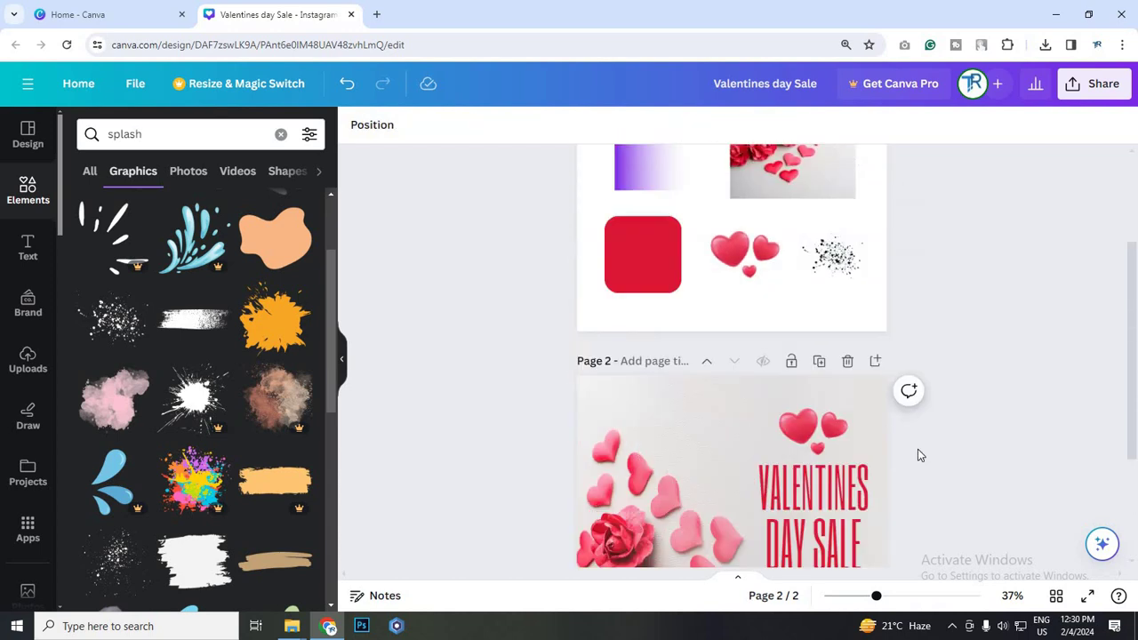
{"action": "scroll", "coordinate": [883, 463], "scroll_direction": "up", "scroll_amount": 1}
{"action": "scroll", "coordinate": [848, 462], "scroll_direction": "down", "scroll_amount": 3}
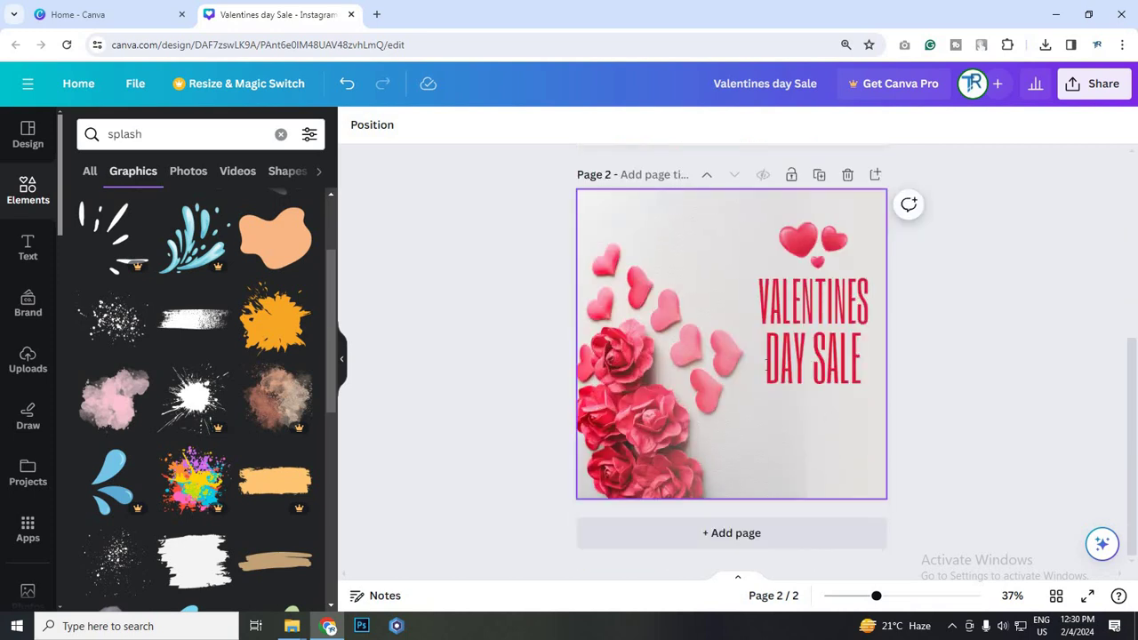
{"action": "key", "text": "t"}
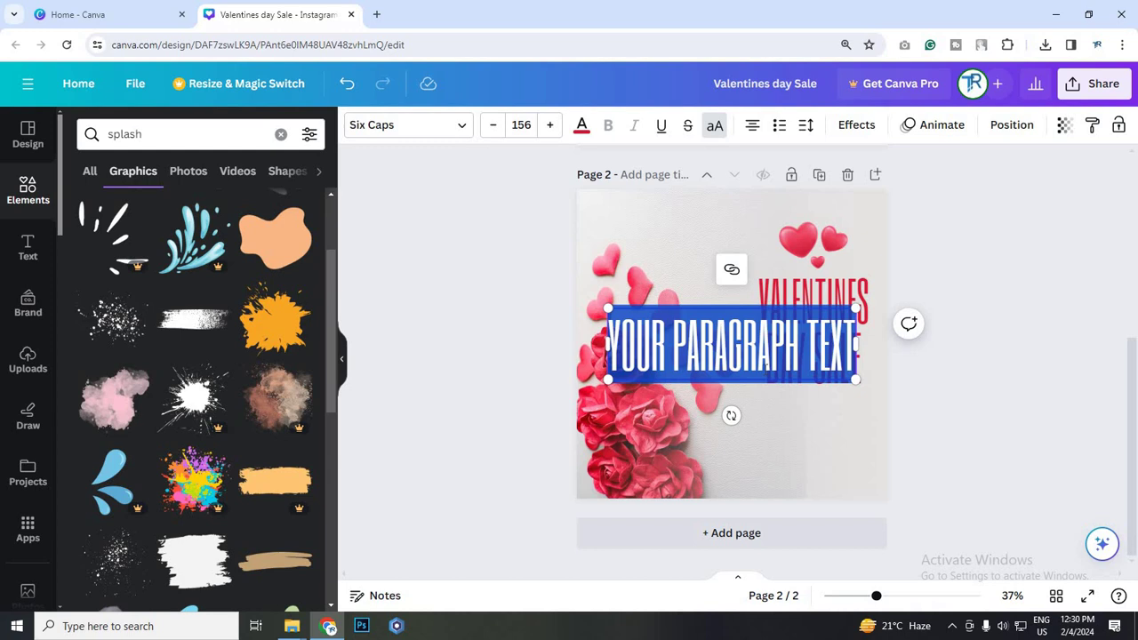
{"action": "key", "text": "BackSpace"}
{"action": "type", "text": "UP"}
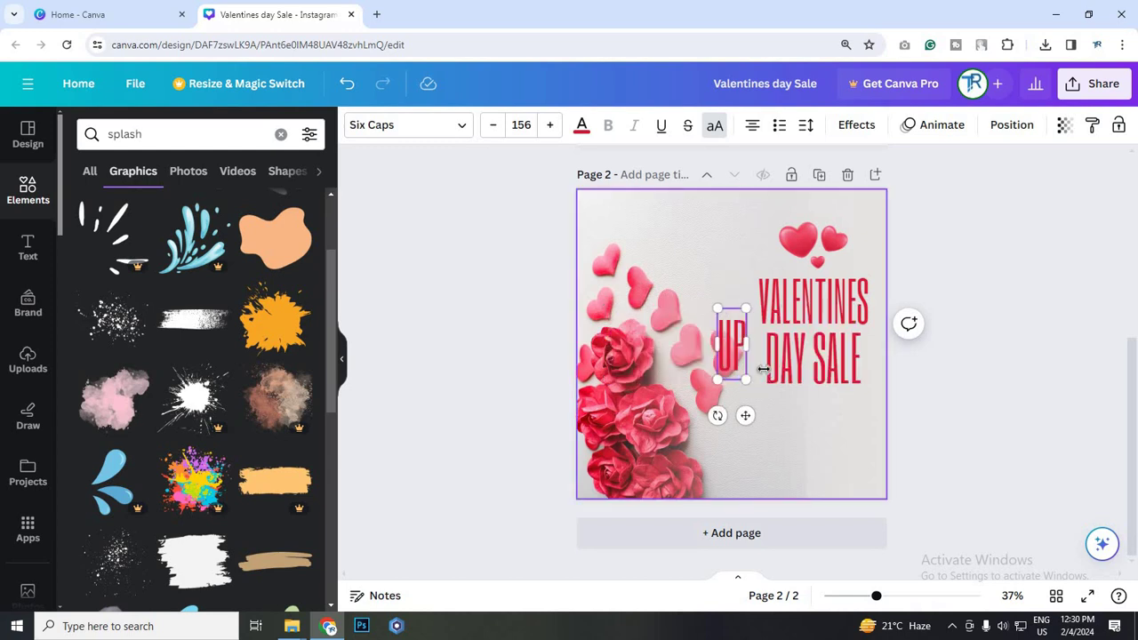
{"action": "type", "text": "TO"}
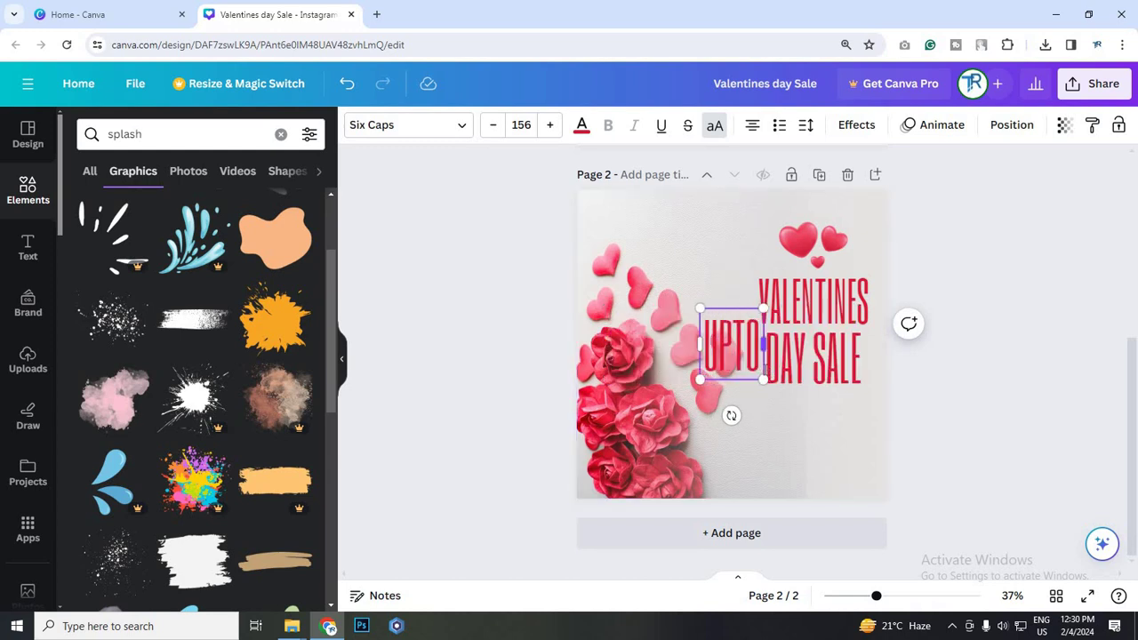
{"action": "type", "text": " 50"}
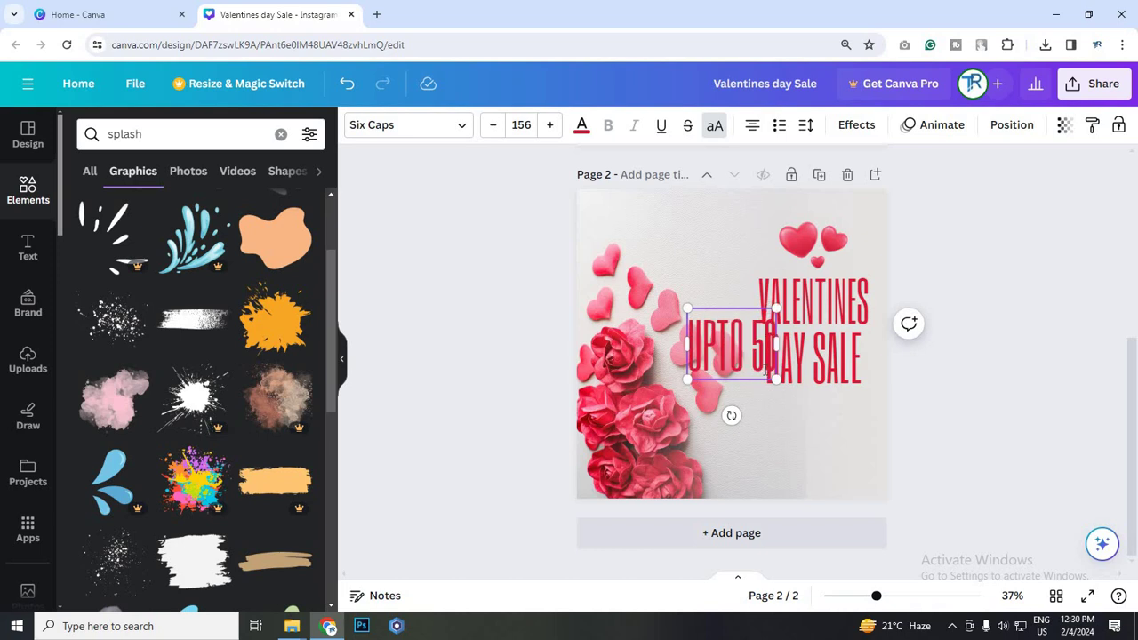
{"action": "type", "text": "% OFF"}
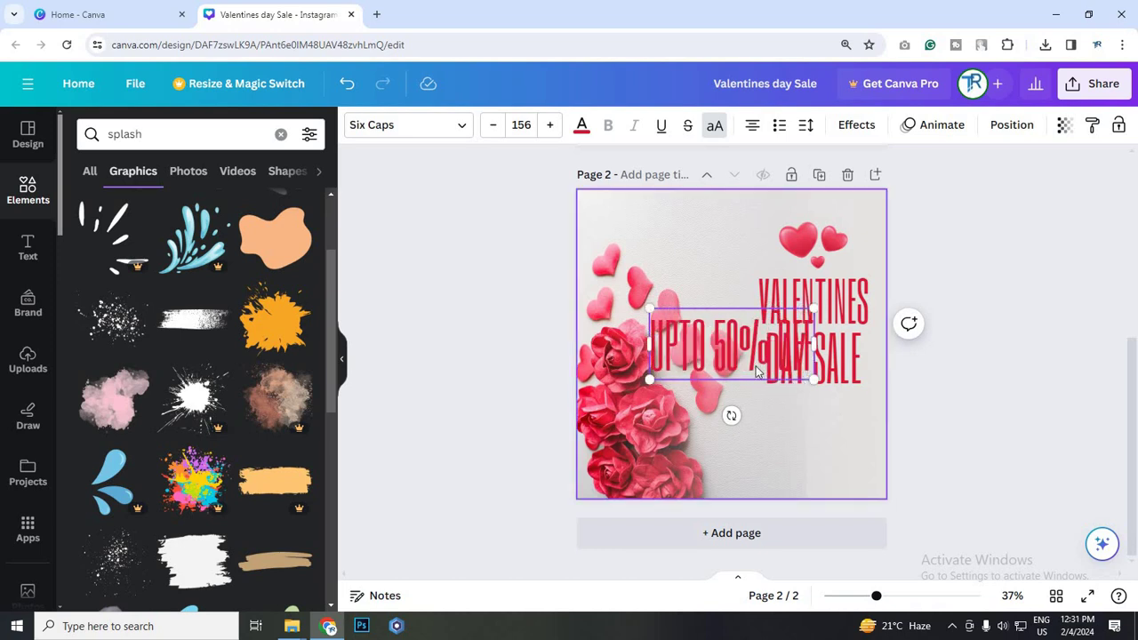
{"action": "left_click_drag", "start_coordinate": [731, 344], "coordinate": [782, 432]}
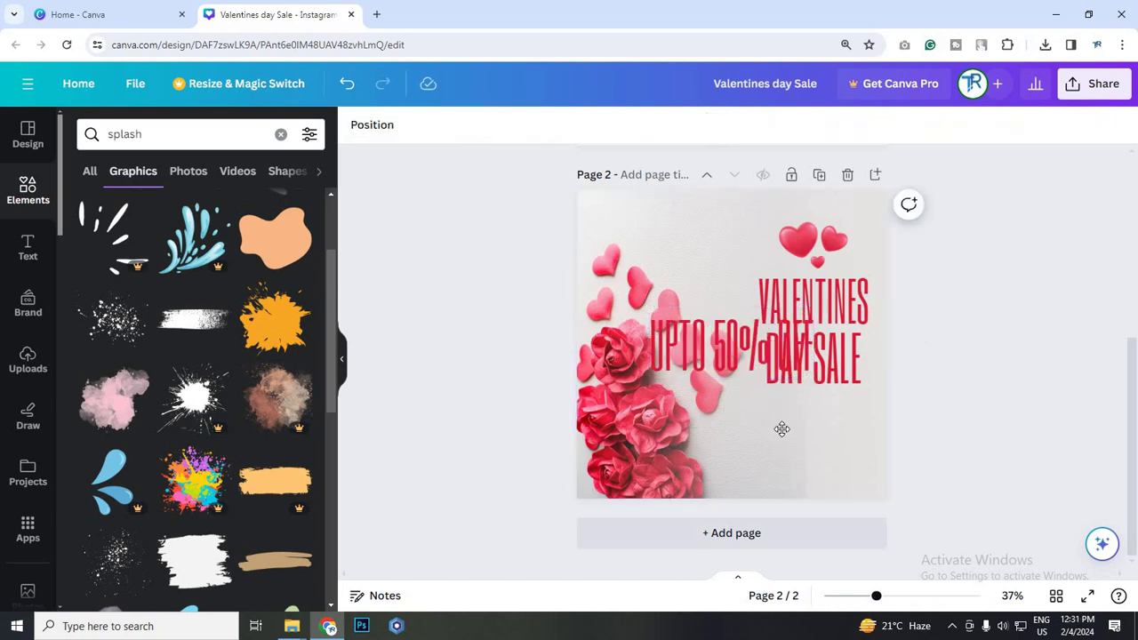
Colour the UPTO 50% OFF text black and change its font to Glacial Indifference
{"action": "left_click", "coordinate": [580, 132]}
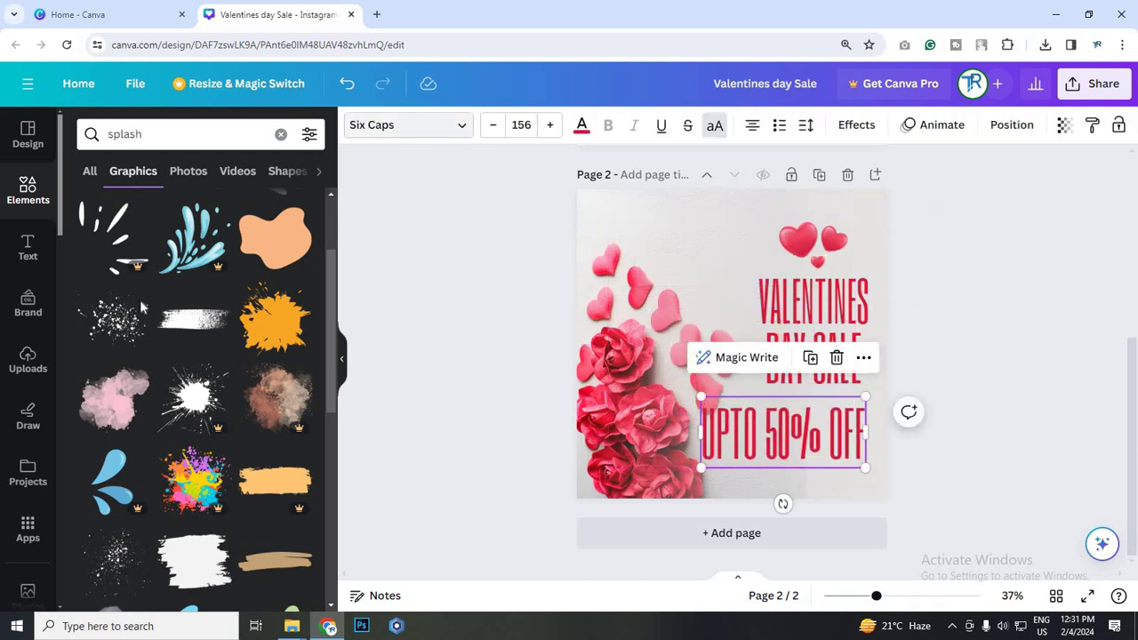
{"action": "left_click", "coordinate": [137, 224]}
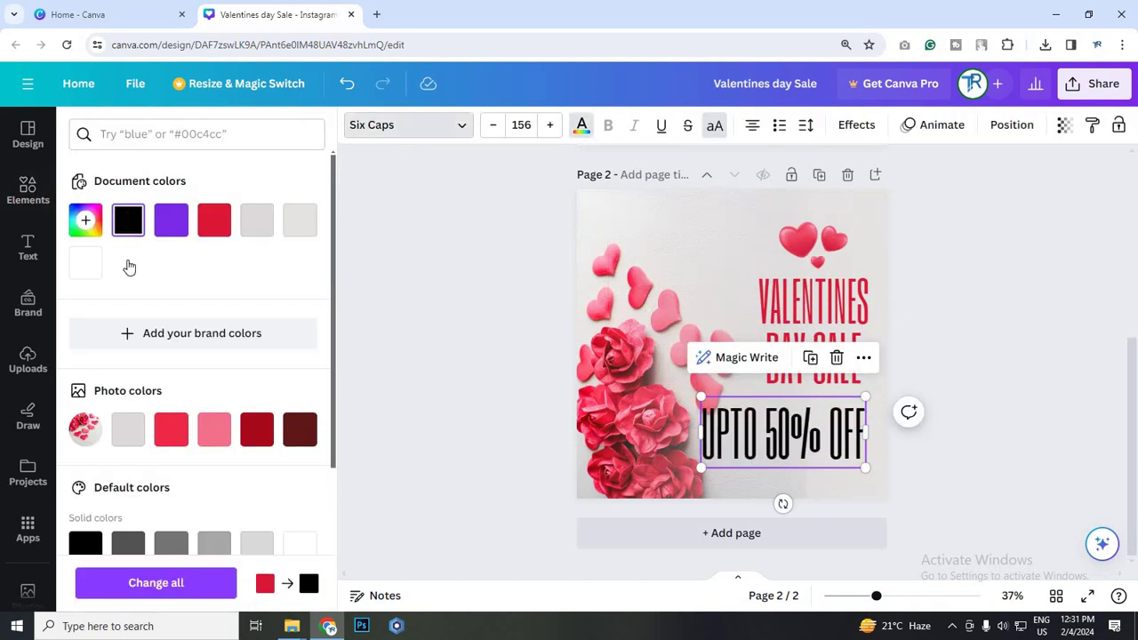
{"action": "left_click", "coordinate": [407, 125]}
{"action": "left_click", "coordinate": [230, 173]}
{"action": "key", "text": "BackSpace"}
{"action": "key", "text": "BackSpace"}
{"action": "key", "text": "BackSpace"}
{"action": "key", "text": "BackSpace"}
{"action": "key", "text": "BackSpace"}
{"action": "key", "text": "BackSpace"}
{"action": "key", "text": "BackSpace"}
{"action": "key", "text": "BackSpace"}
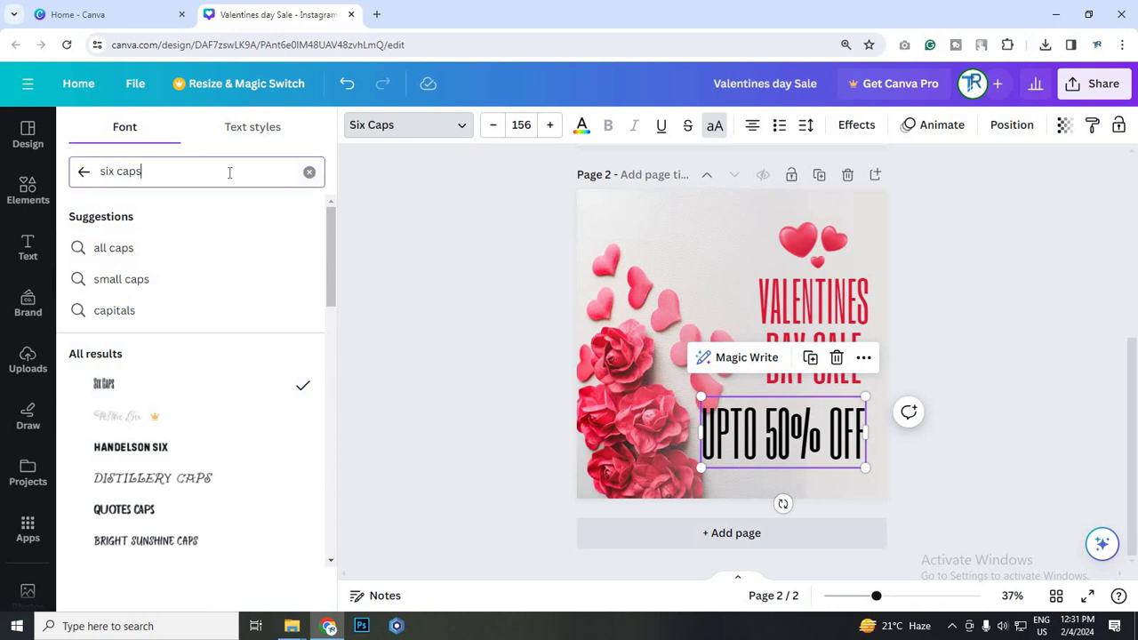
{"action": "type", "text": "g"}
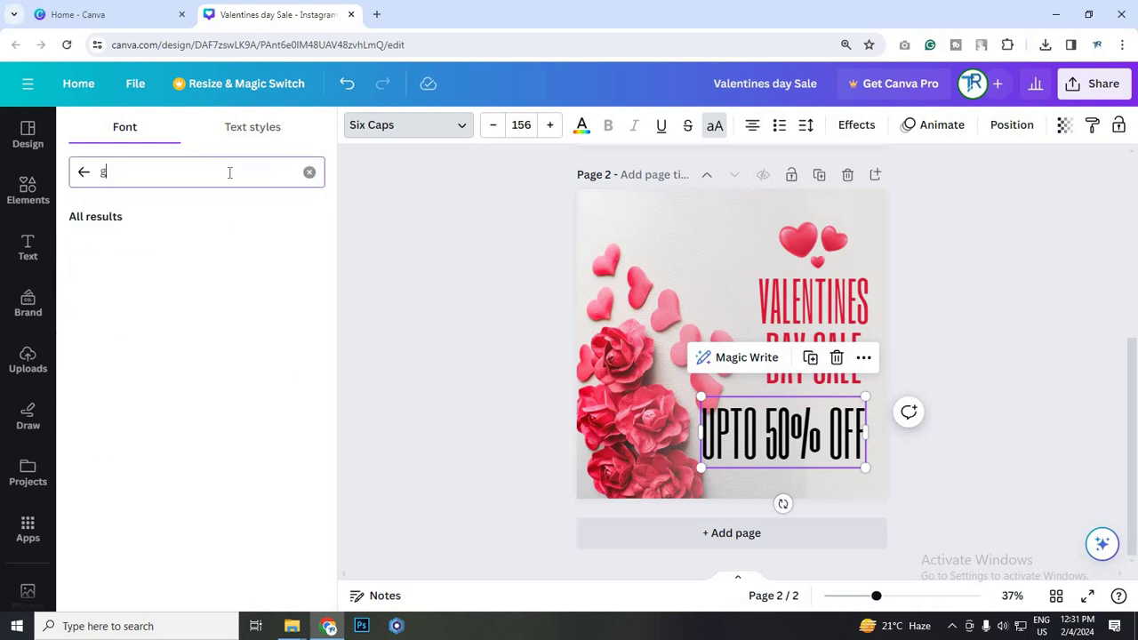
{"action": "type", "text": "l"}
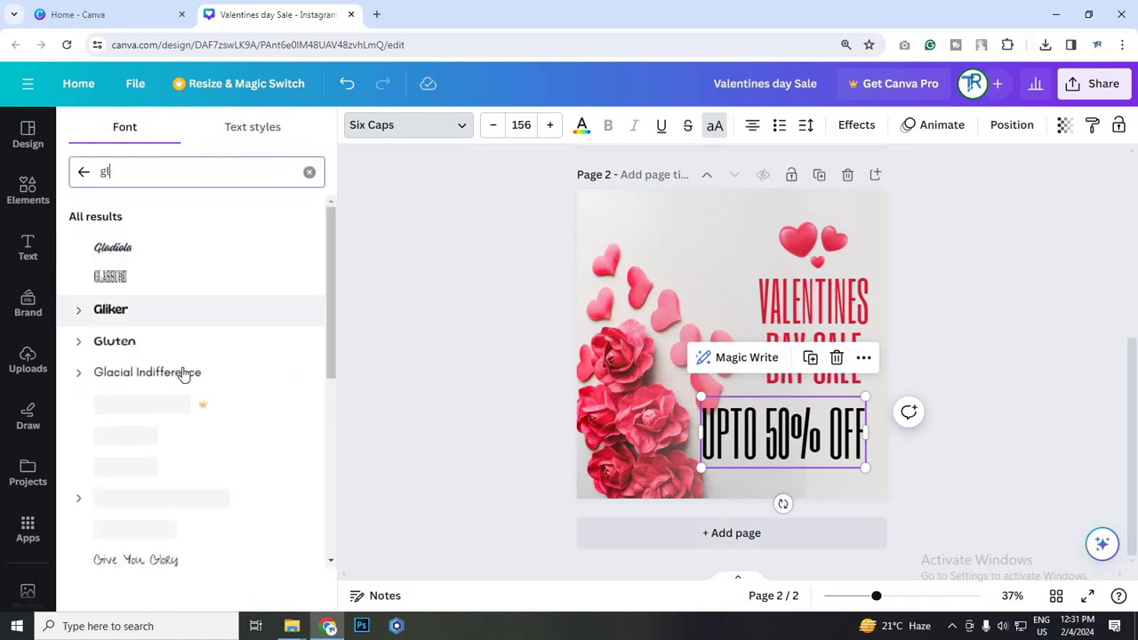
{"action": "left_click", "coordinate": [183, 373]}
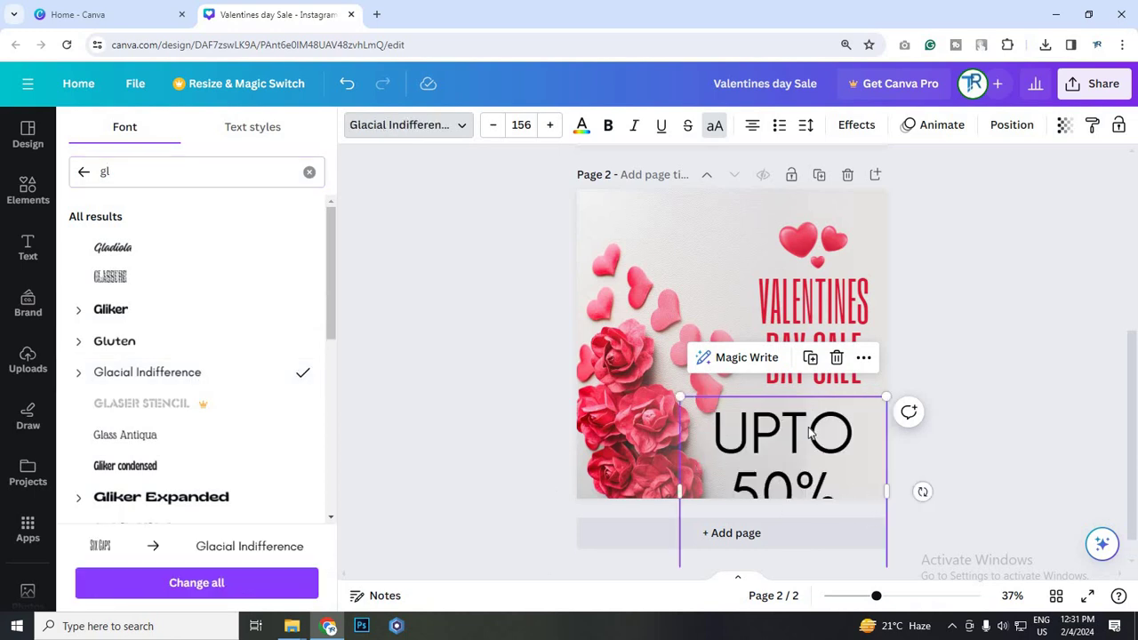
Shrink the UPTO 50% OFF text to size 44.7 on a single line and centre it directly under DAY SALE
{"action": "left_click_drag", "start_coordinate": [808, 433], "coordinate": [733, 358]}
{"action": "left_click_drag", "start_coordinate": [813, 387], "coordinate": [789, 403]}
{"action": "left_click_drag", "start_coordinate": [690, 381], "coordinate": [854, 405]}
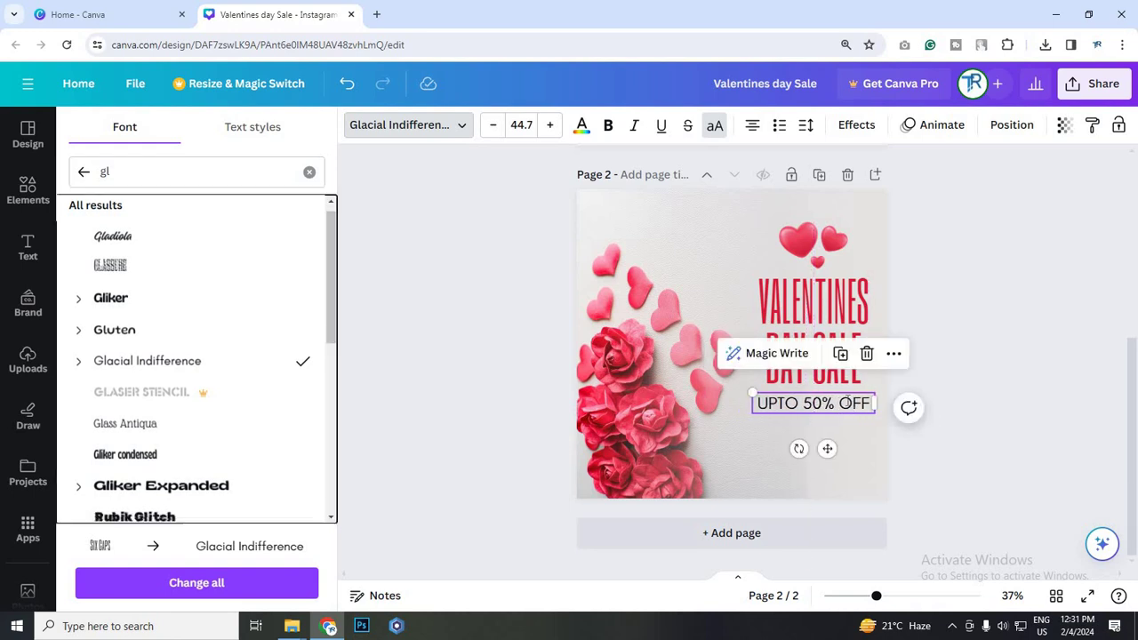
{"action": "left_click", "coordinate": [972, 410]}
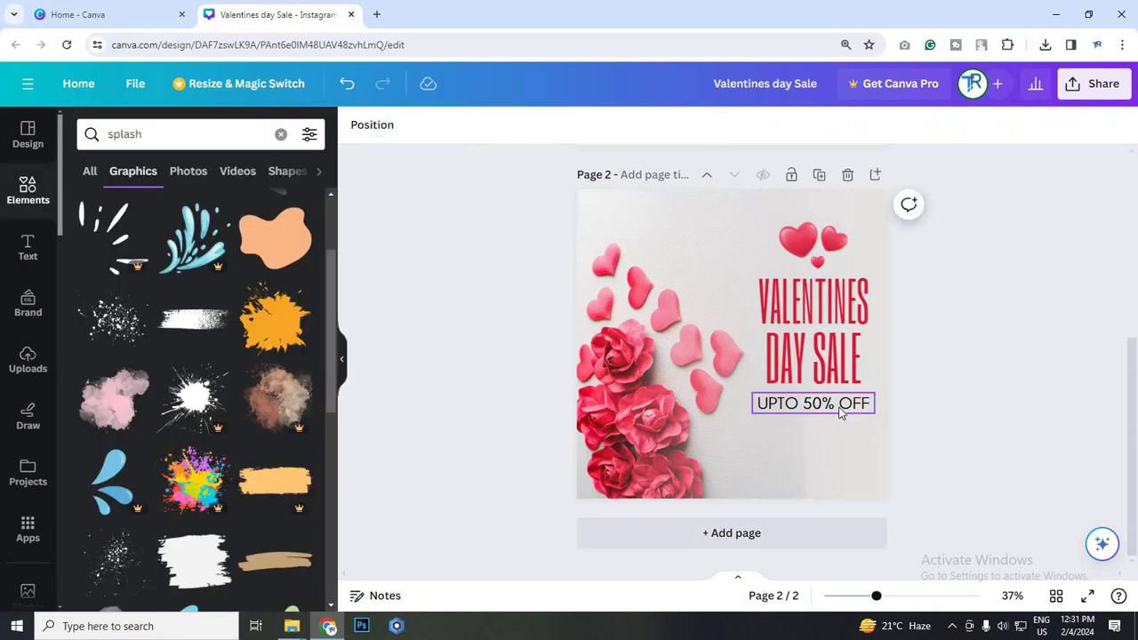
Duplicate the UPTO 50% OFF text directly below itself and replace the copy's wording with "ON SELECT ITEMS!"
{"action": "left_click", "coordinate": [841, 407]}
{"action": "left_click_drag", "start_coordinate": [838, 408], "coordinate": [838, 432]}
{"action": "double_click", "coordinate": [829, 430]}
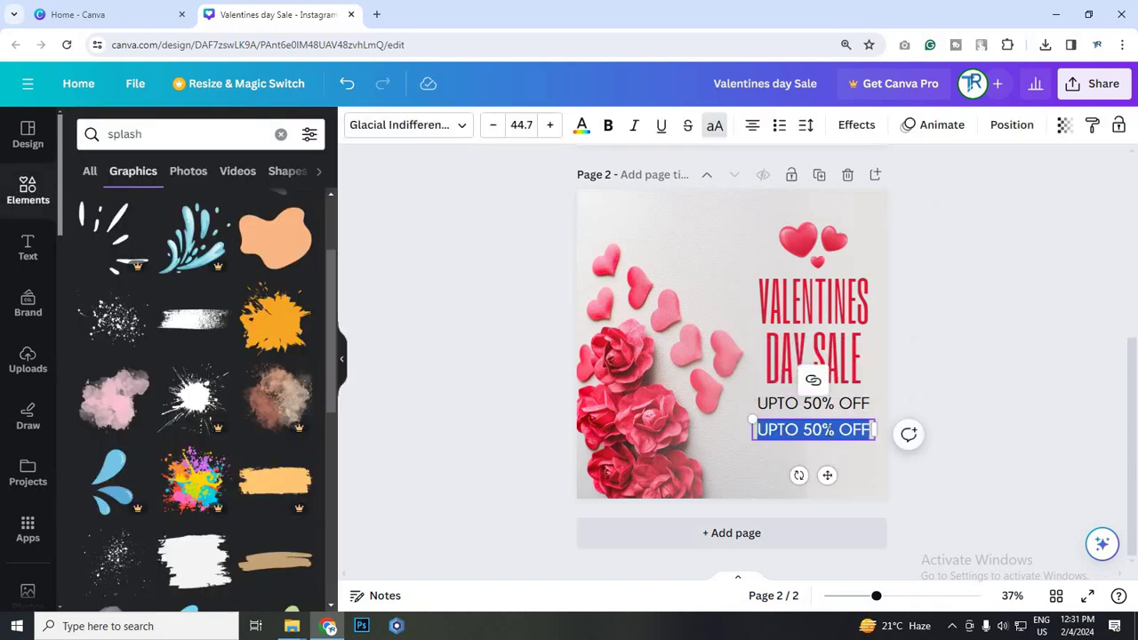
{"action": "type", "text": "ON SE"}
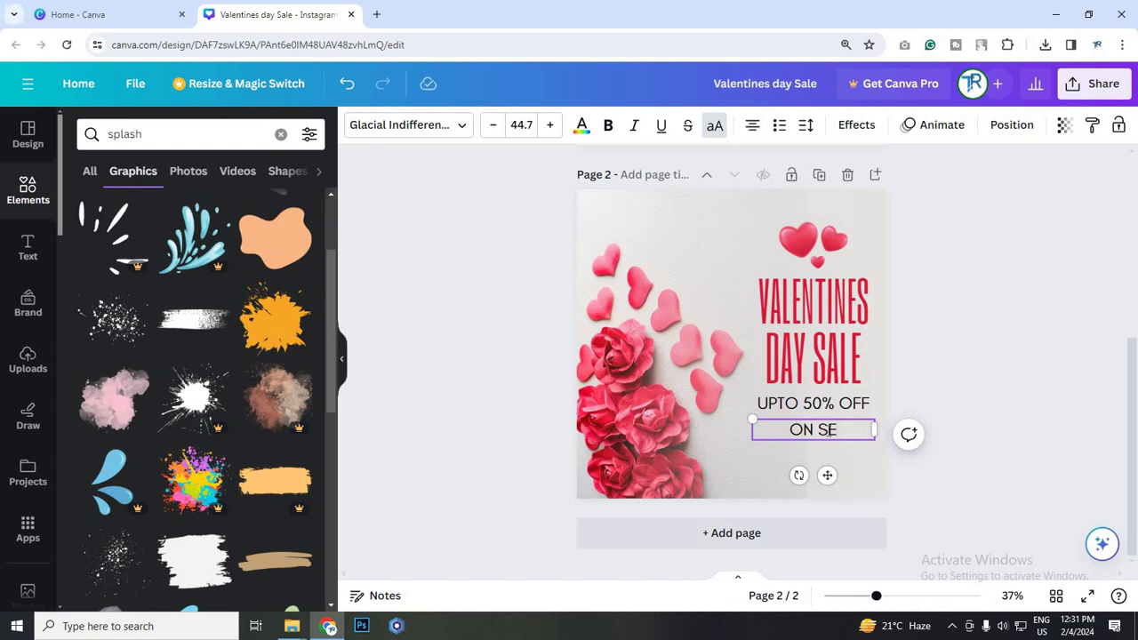
{"action": "type", "text": "LECT ITEMS!"}
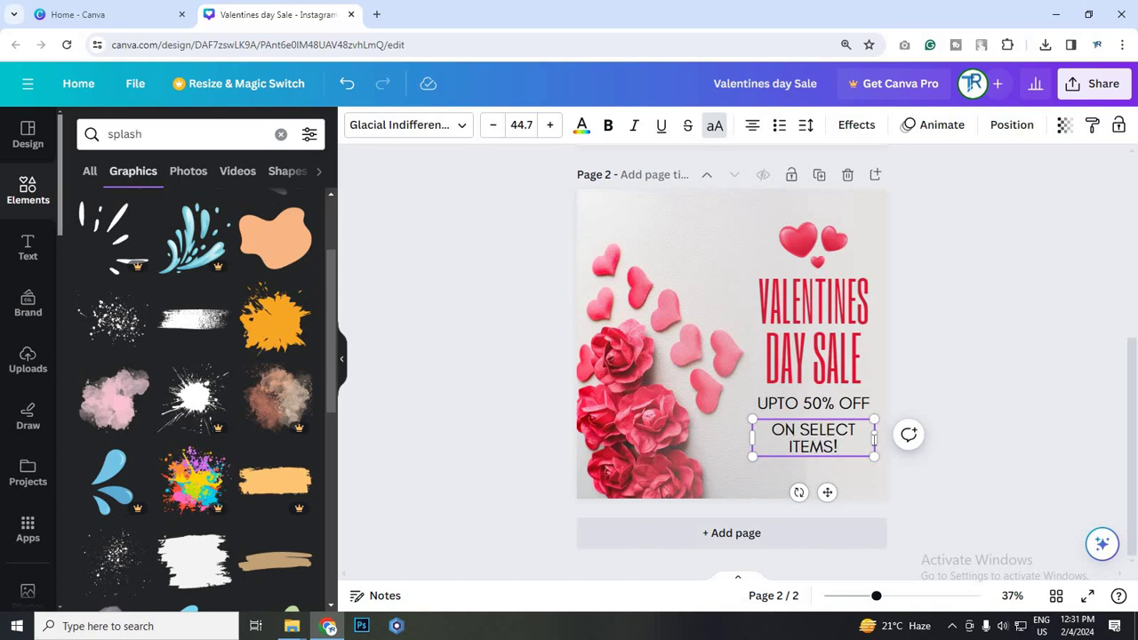
Turn off all-caps on the "On Select Items!" text, shrink it to size 31 and centre it beneath UPTO 50% OFF
{"action": "left_click", "coordinate": [823, 428]}
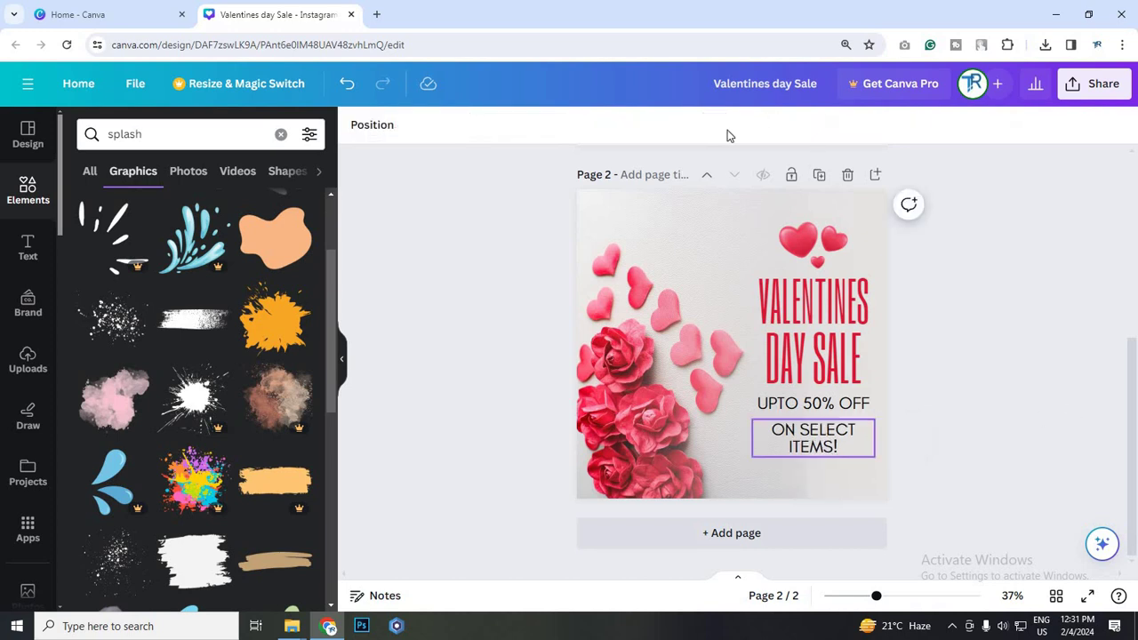
{"action": "key", "text": "ctrl+shift+k"}
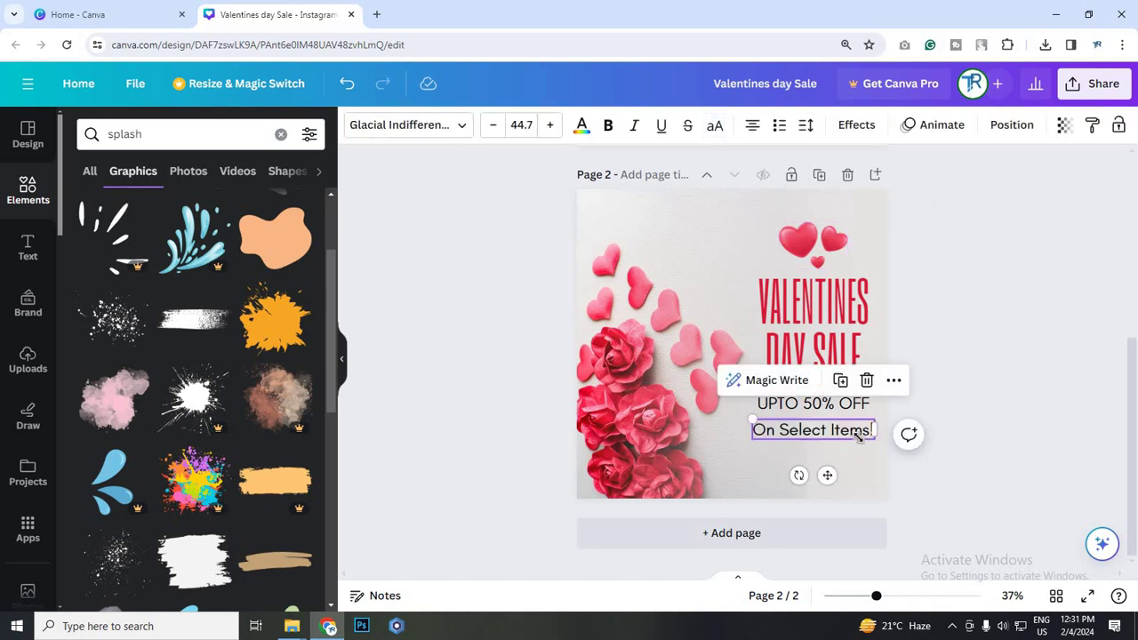
{"action": "left_click_drag", "start_coordinate": [872, 443], "coordinate": [826, 416]}
{"action": "left_click", "coordinate": [844, 443]}
{"action": "left_click", "coordinate": [825, 425]}
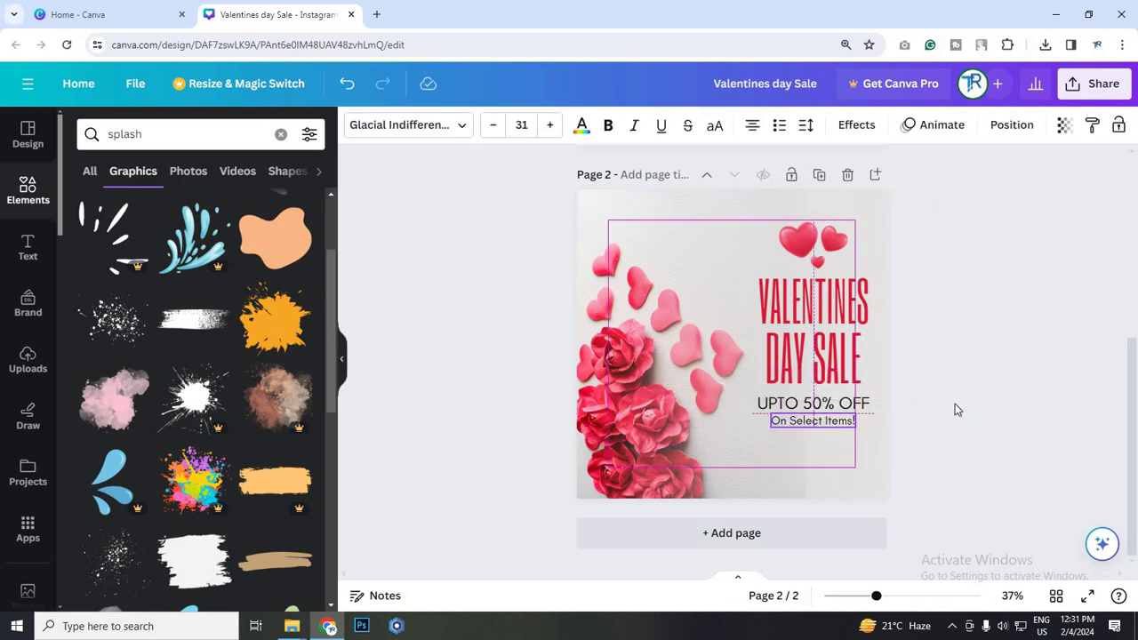
{"action": "left_click", "coordinate": [886, 437]}
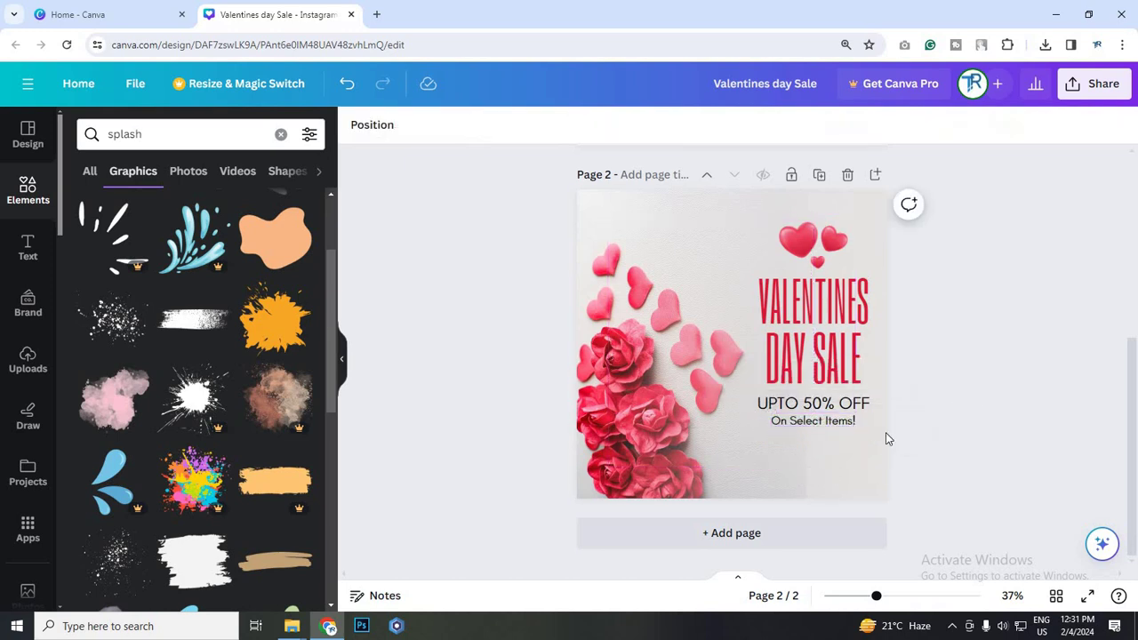
{"action": "left_click", "coordinate": [837, 424]}
{"action": "left_click", "coordinate": [1007, 392]}
Copy the red rounded square from page 1 onto page 2, flatten it into a bar and place it below "On Select Items!"
{"action": "scroll", "coordinate": [628, 289], "scroll_direction": "up", "scroll_amount": 3}
{"action": "left_click", "coordinate": [628, 287]}
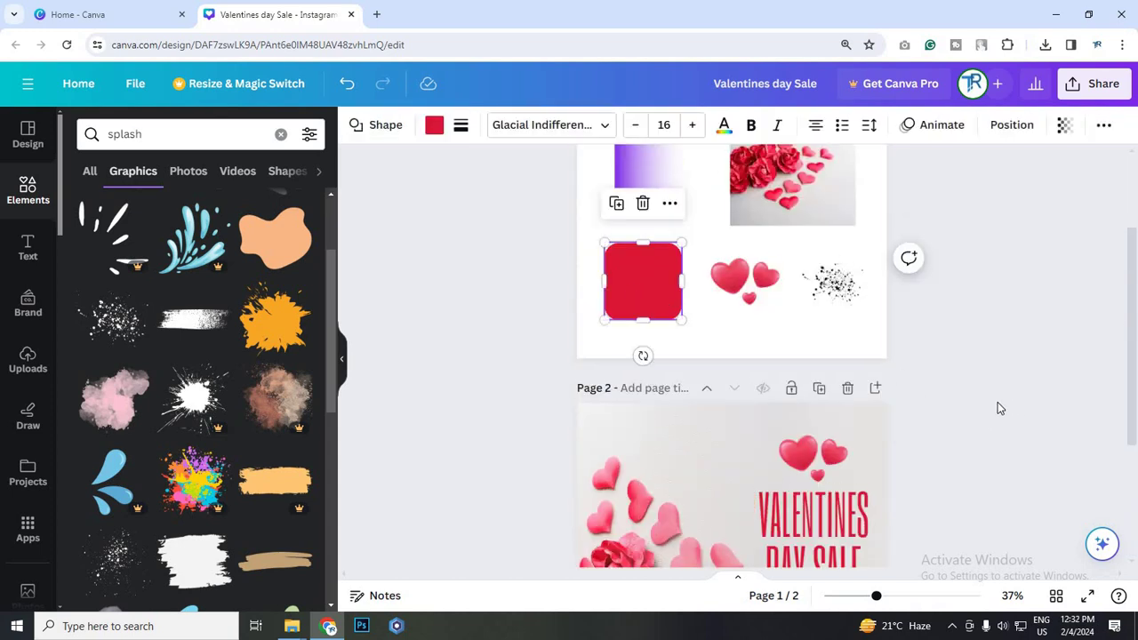
{"action": "scroll", "coordinate": [853, 432], "scroll_direction": "down", "scroll_amount": 3}
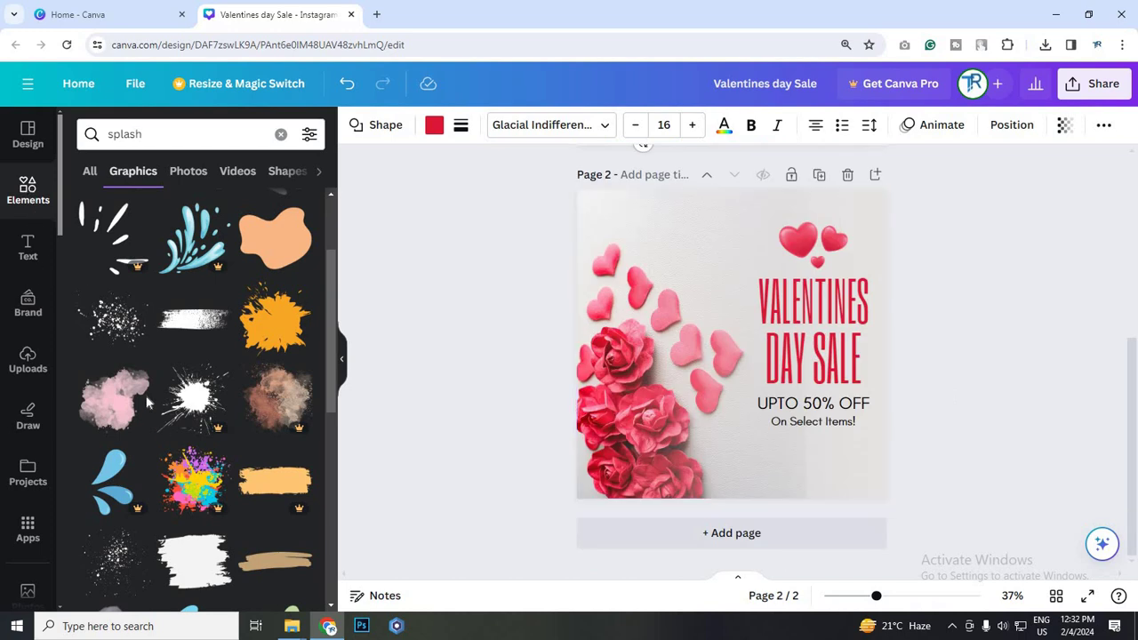
{"action": "left_click", "coordinate": [27, 189]}
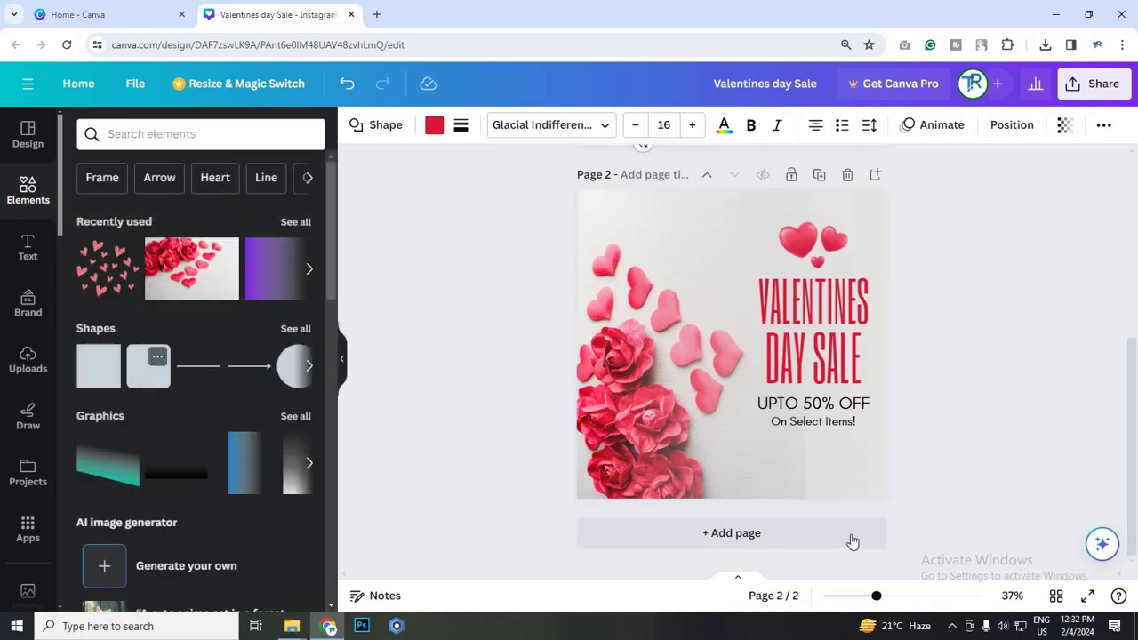
{"action": "key", "text": "ctrl+v"}
{"action": "left_click_drag", "start_coordinate": [647, 423], "coordinate": [819, 225]}
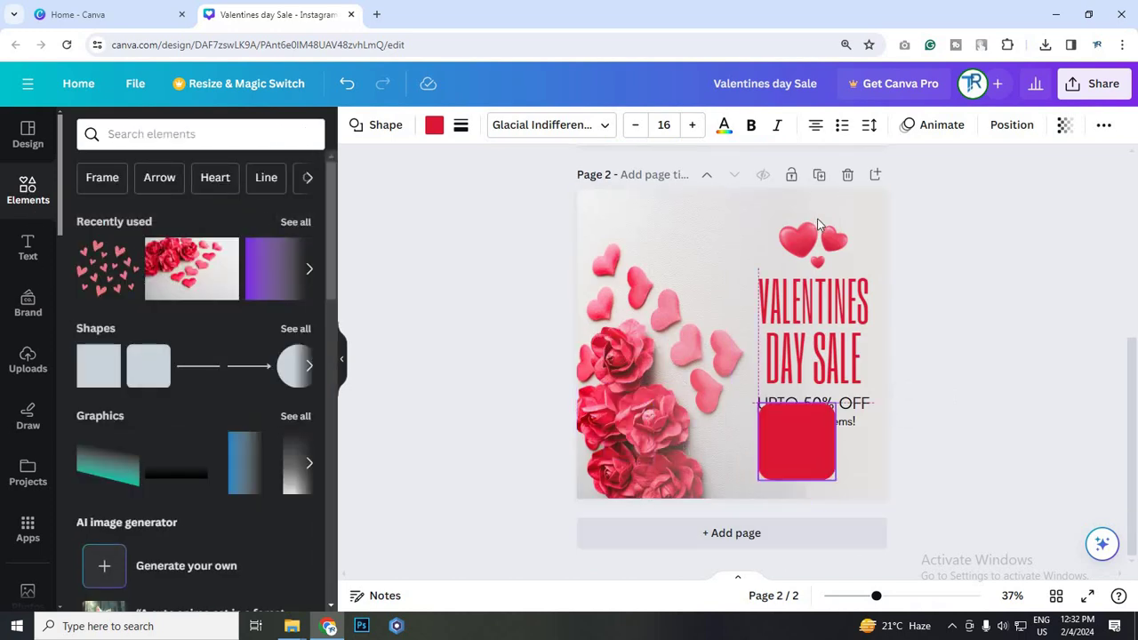
{"action": "left_click_drag", "start_coordinate": [798, 404], "coordinate": [833, 428]}
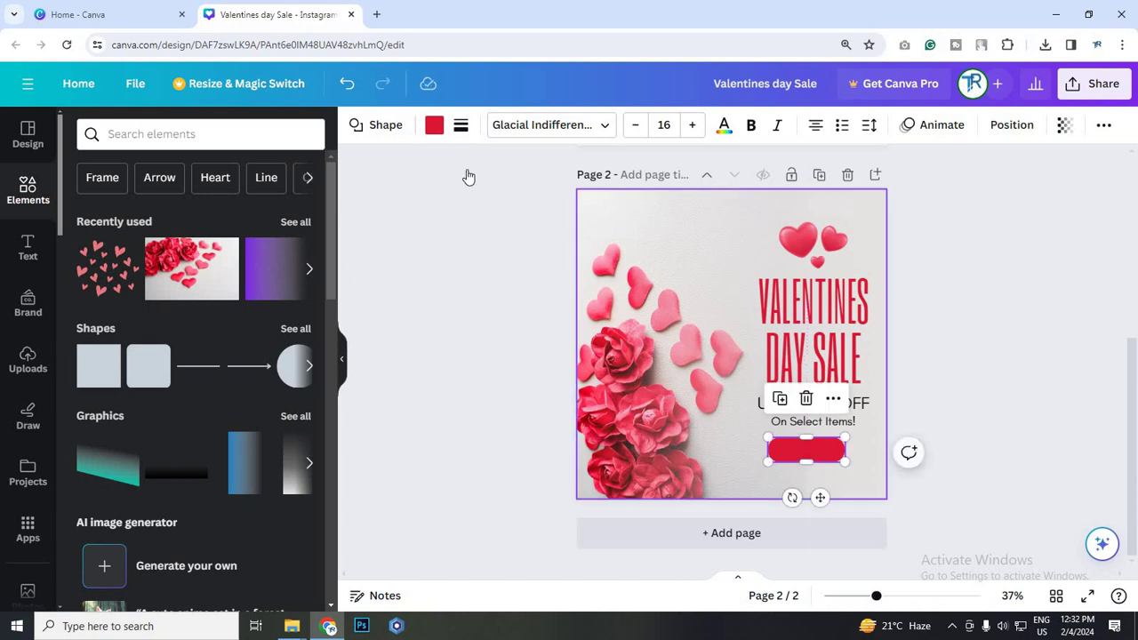
Reduce the red bar's corner rounding to about 18 and centre the bar under the "On Select Items!" line
{"action": "left_click", "coordinate": [461, 124]}
{"action": "left_click", "coordinate": [491, 281]}
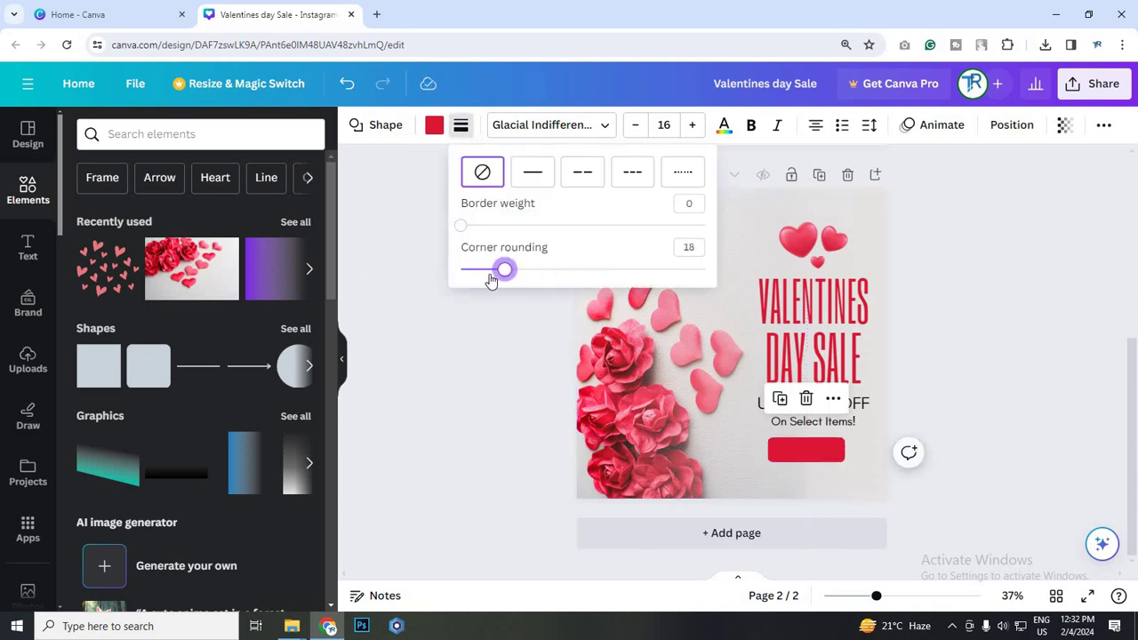
{"action": "left_click", "coordinate": [922, 349]}
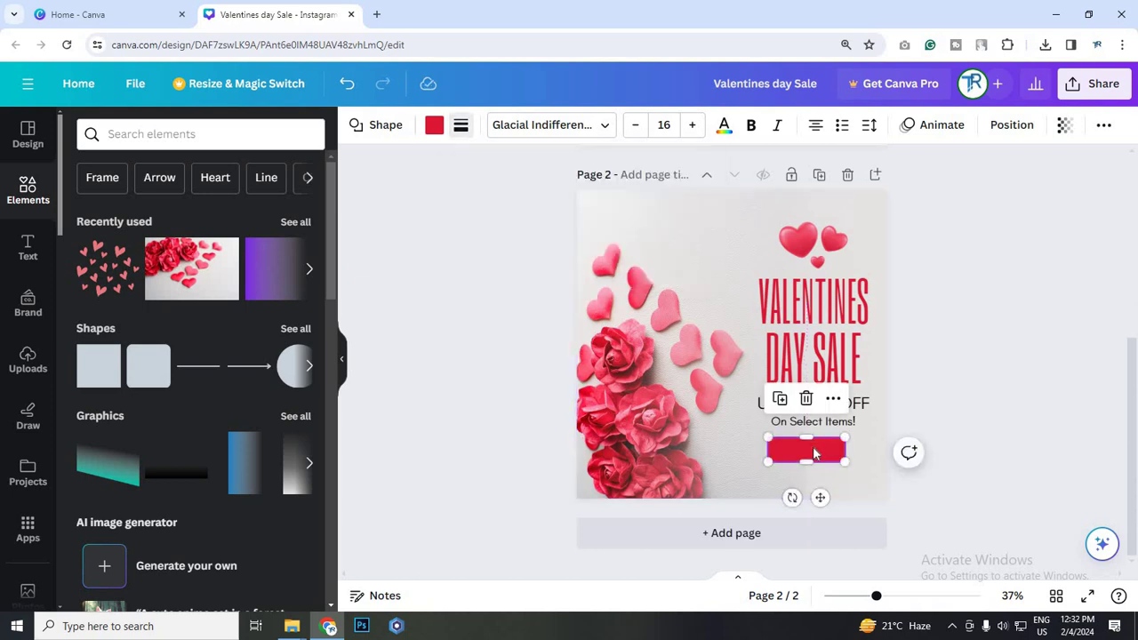
{"action": "left_click", "coordinate": [817, 448]}
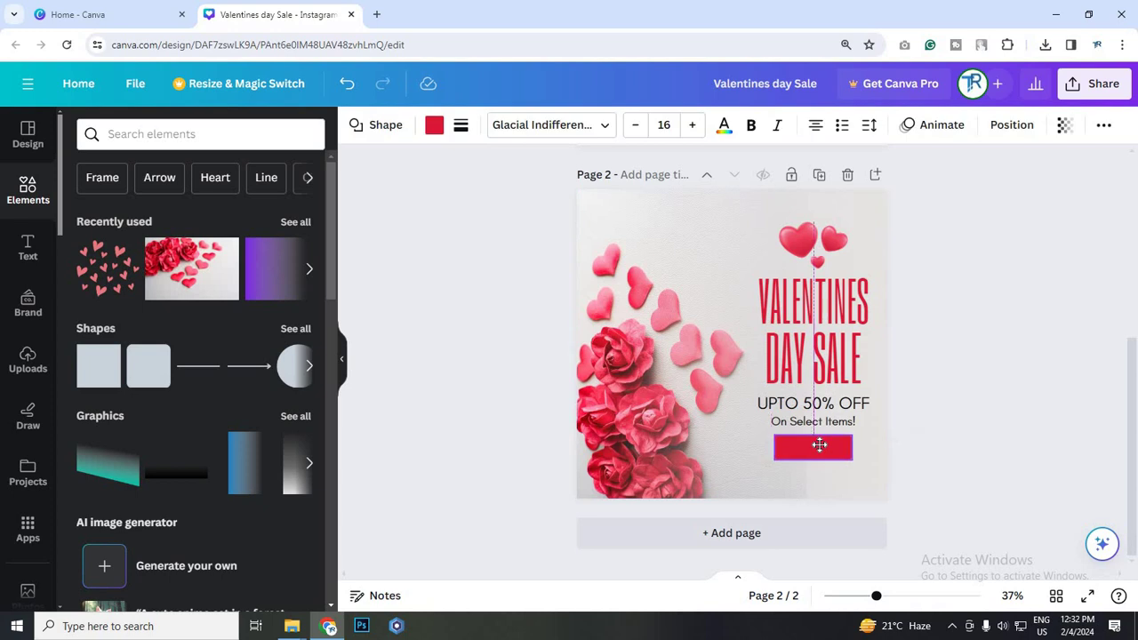
Duplicate the UPTO 50% OFF text onto the red bar, bring it in front and change its wording to "SHOP NOW"
{"action": "left_click", "coordinate": [868, 409]}
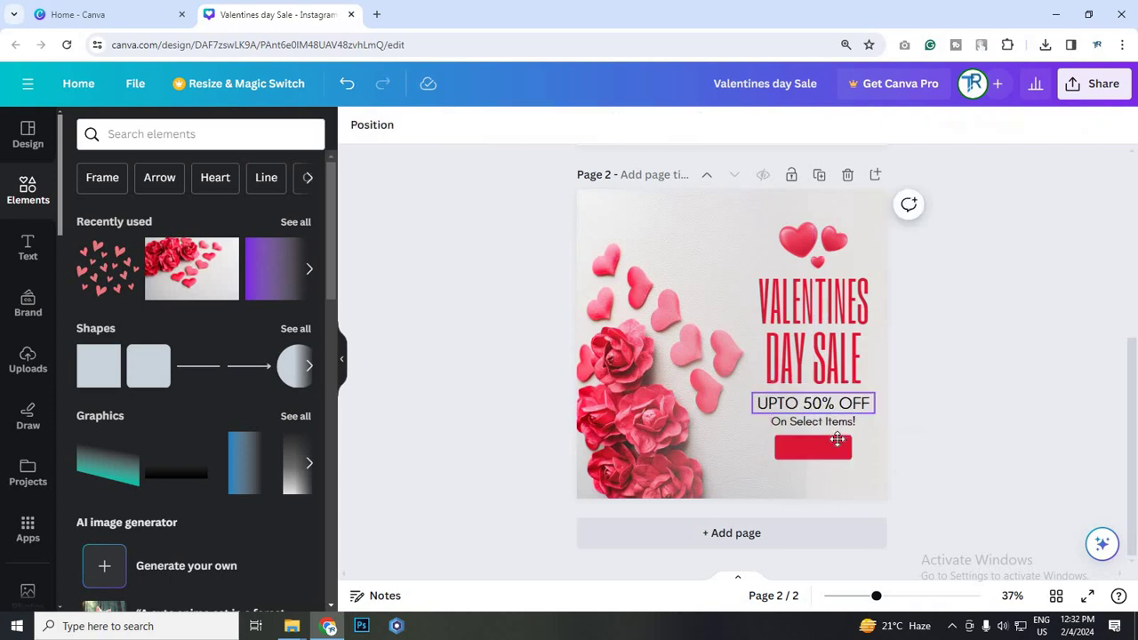
{"action": "left_click_drag", "start_coordinate": [869, 409], "coordinate": [868, 456]}
{"action": "right_click", "coordinate": [939, 419]}
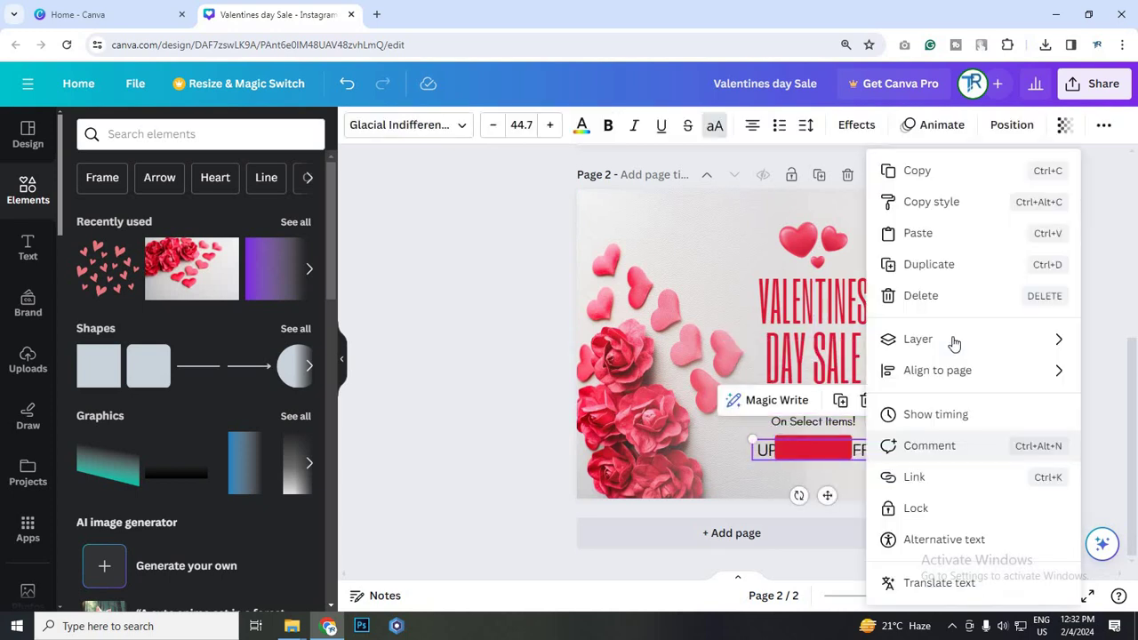
{"action": "mouse_move", "coordinate": [924, 338]}
{"action": "left_click", "coordinate": [855, 458]}
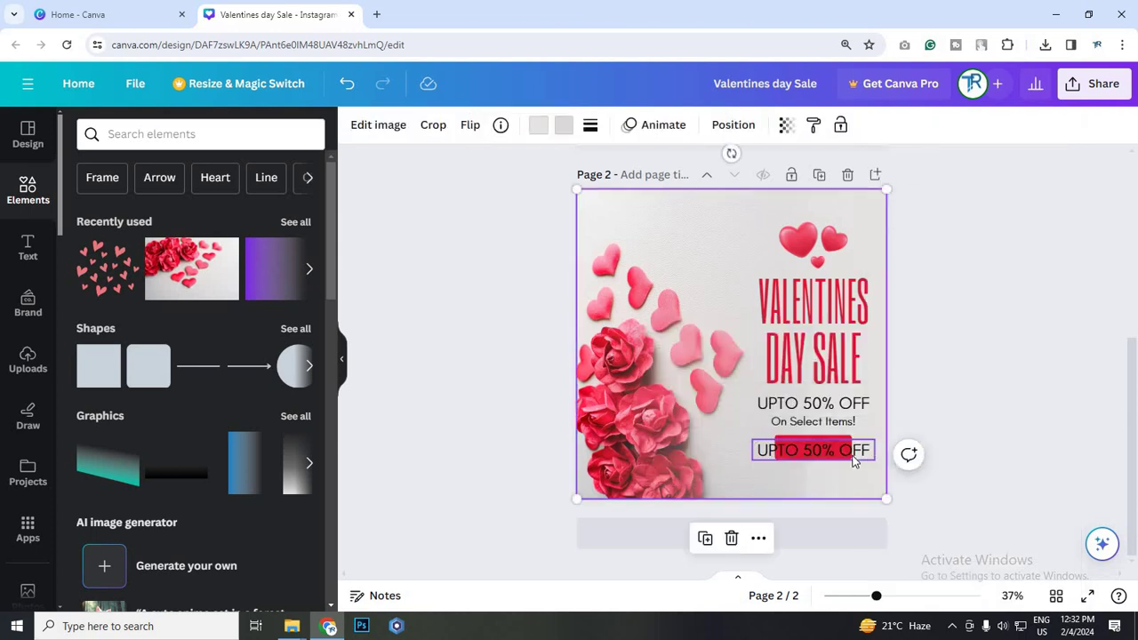
{"action": "double_click", "coordinate": [854, 456]}
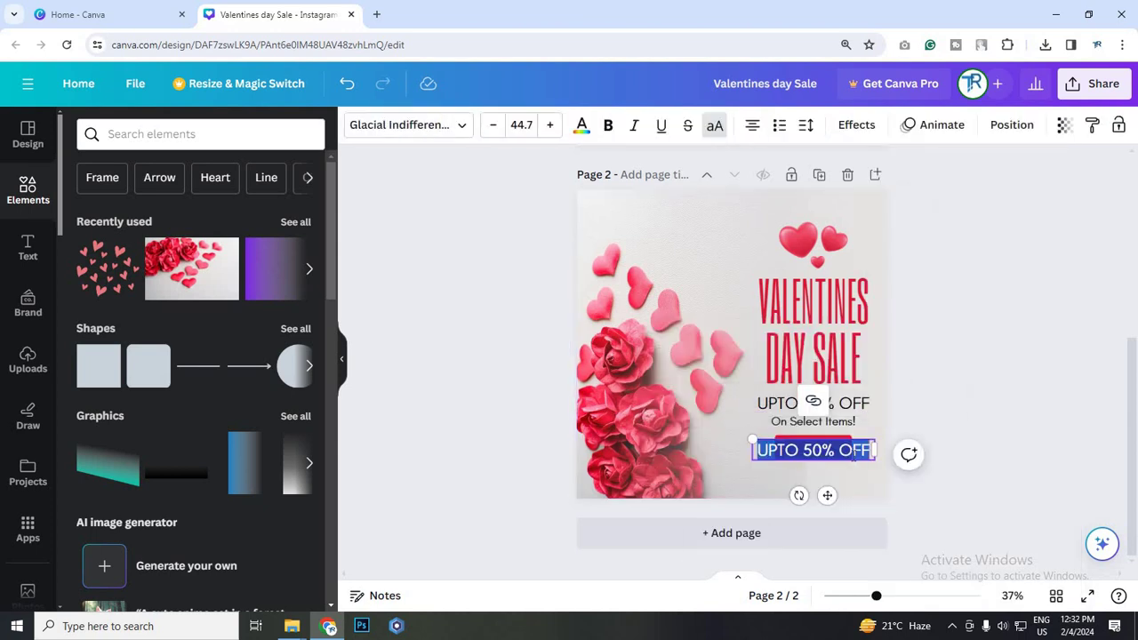
{"action": "type", "text": "SHOP NOW"}
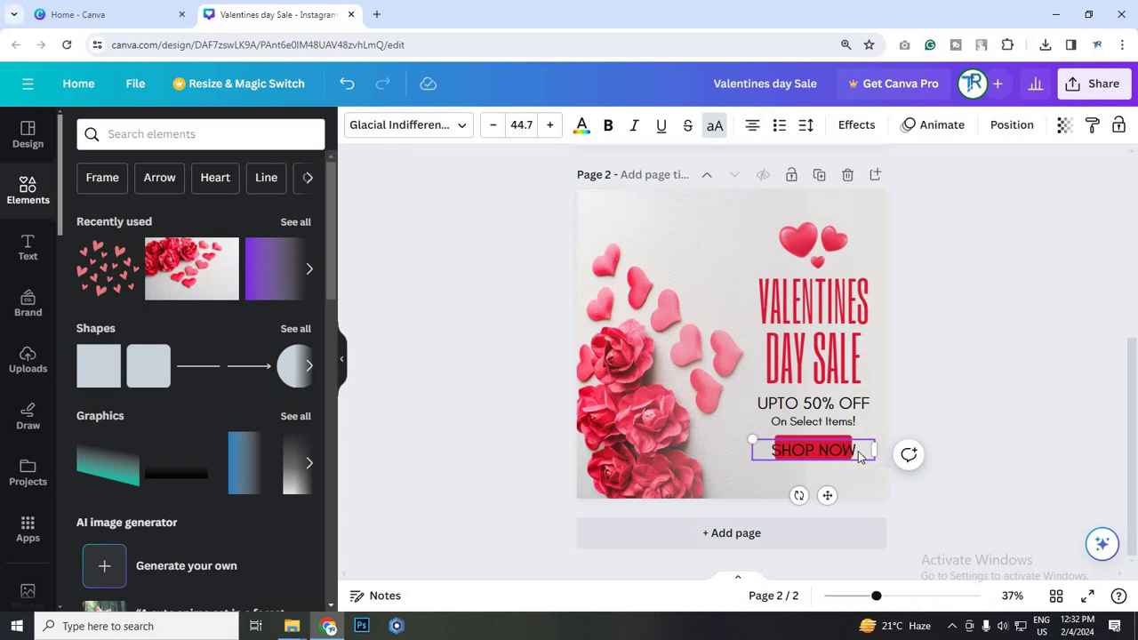
Colour the SHOP NOW text white, shrink it to size 31 and centre it on the red bar
{"action": "left_click", "coordinate": [833, 436]}
{"action": "left_click", "coordinate": [835, 451]}
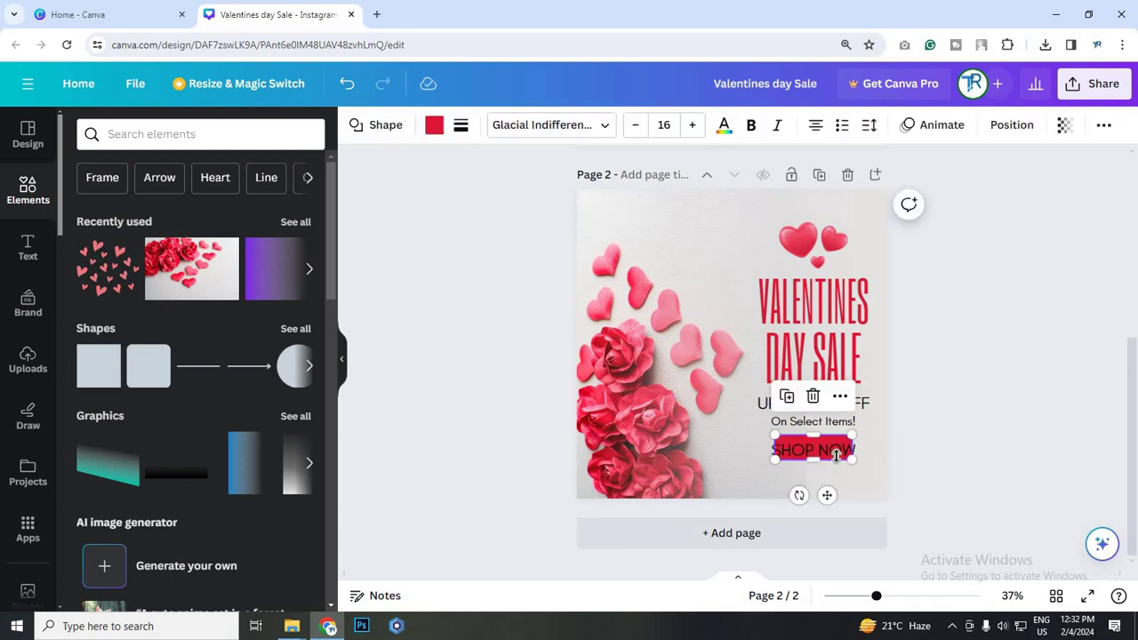
{"action": "left_click", "coordinate": [855, 455]}
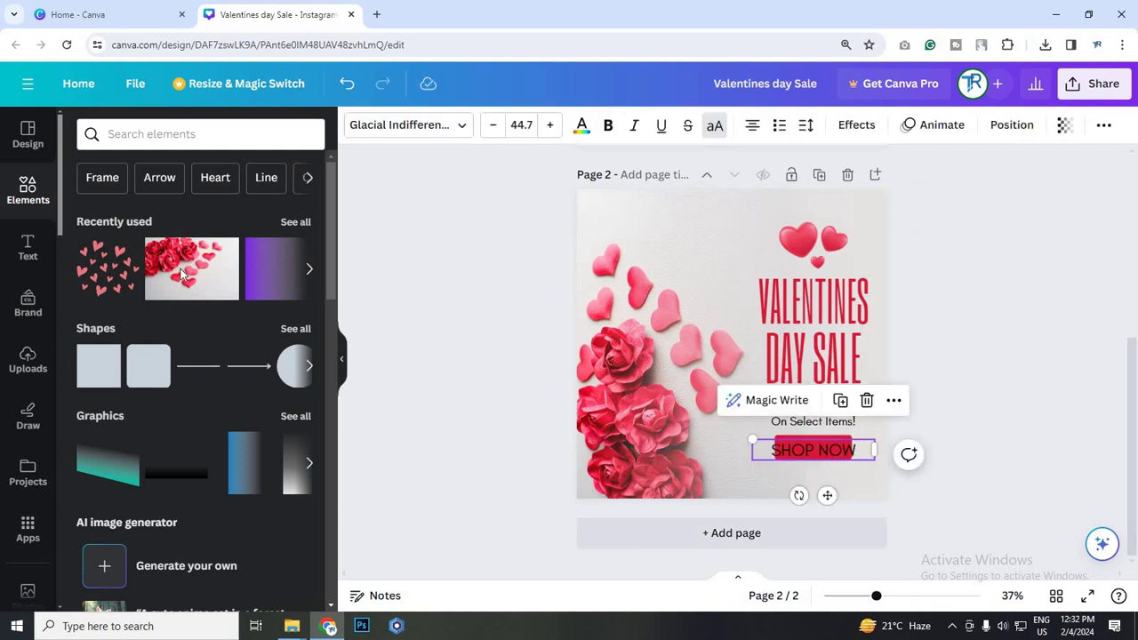
{"action": "left_click", "coordinate": [581, 125]}
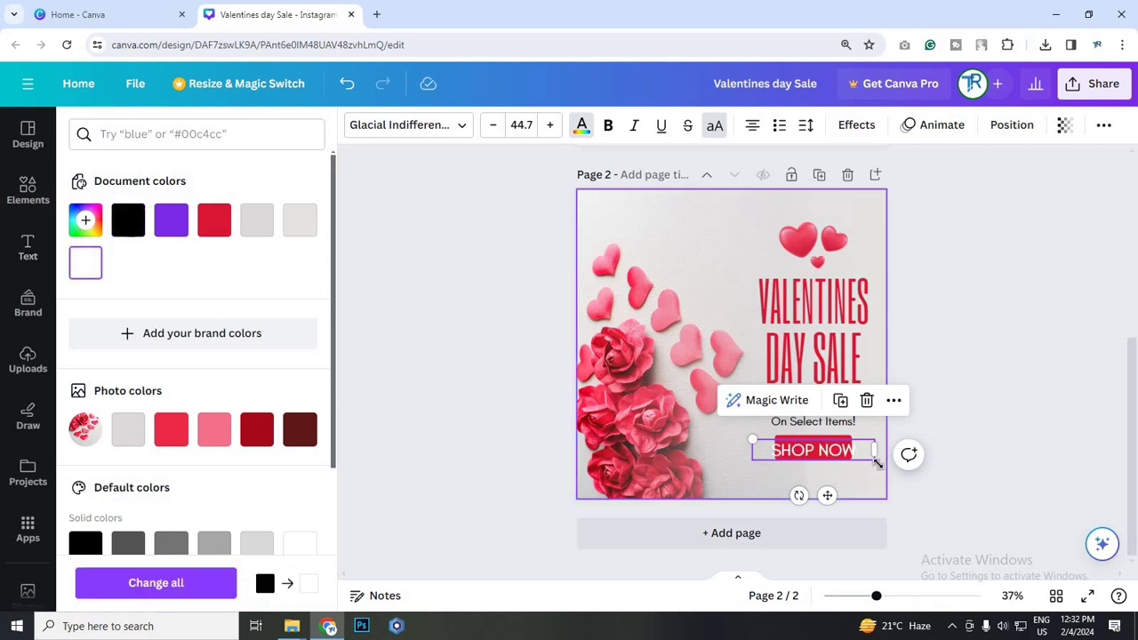
{"action": "left_click_drag", "start_coordinate": [875, 459], "coordinate": [839, 452]}
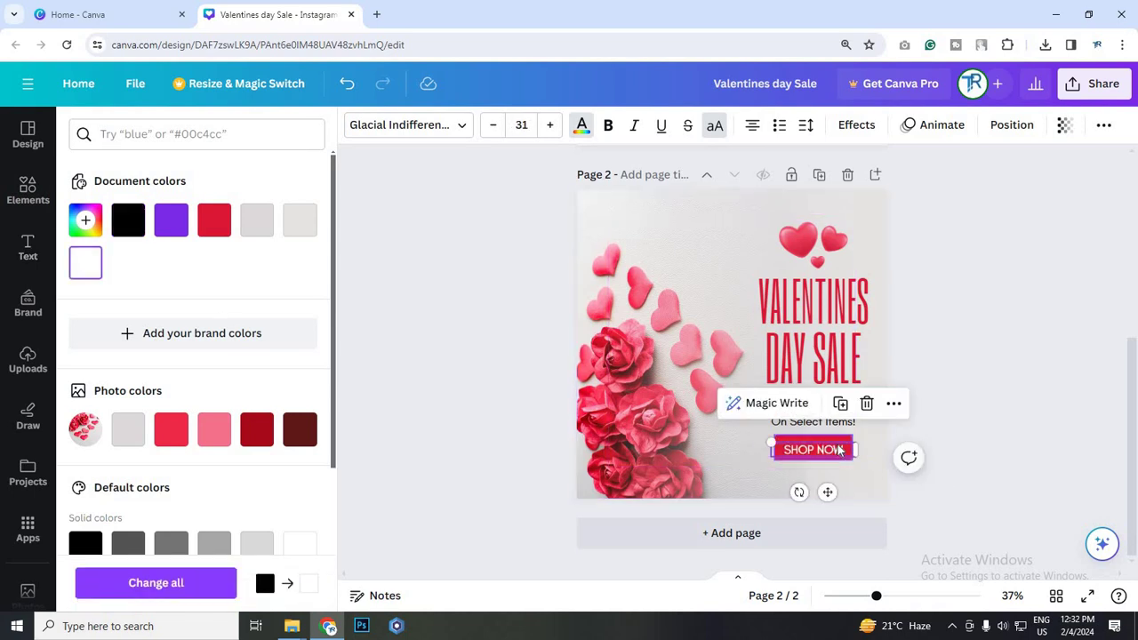
{"action": "left_click", "coordinate": [869, 452]}
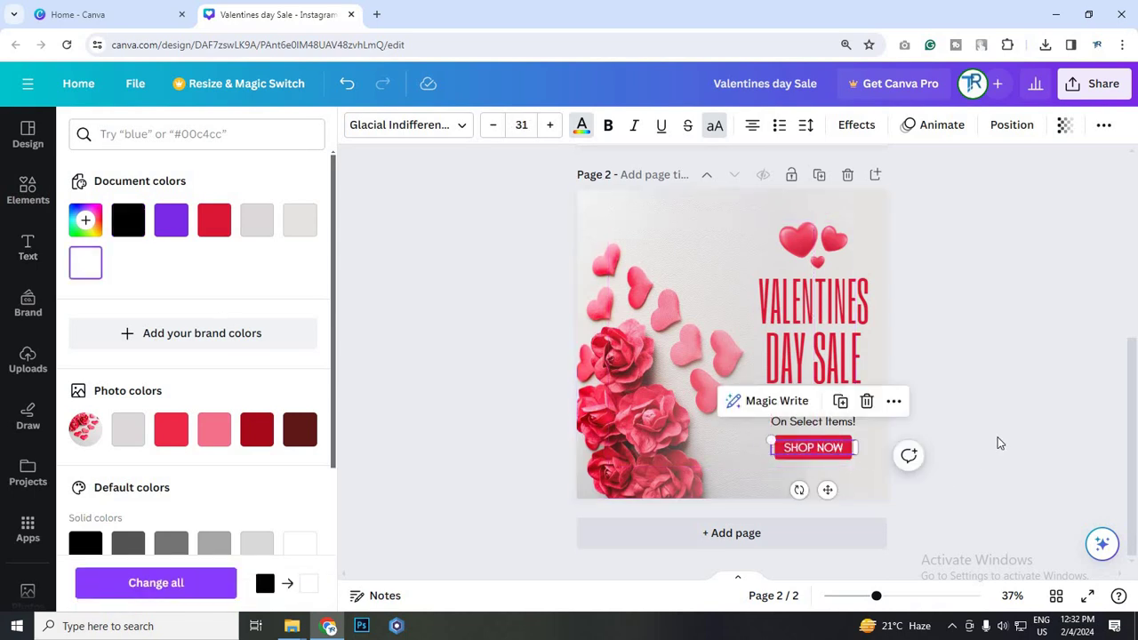
{"action": "left_click", "coordinate": [1000, 441]}
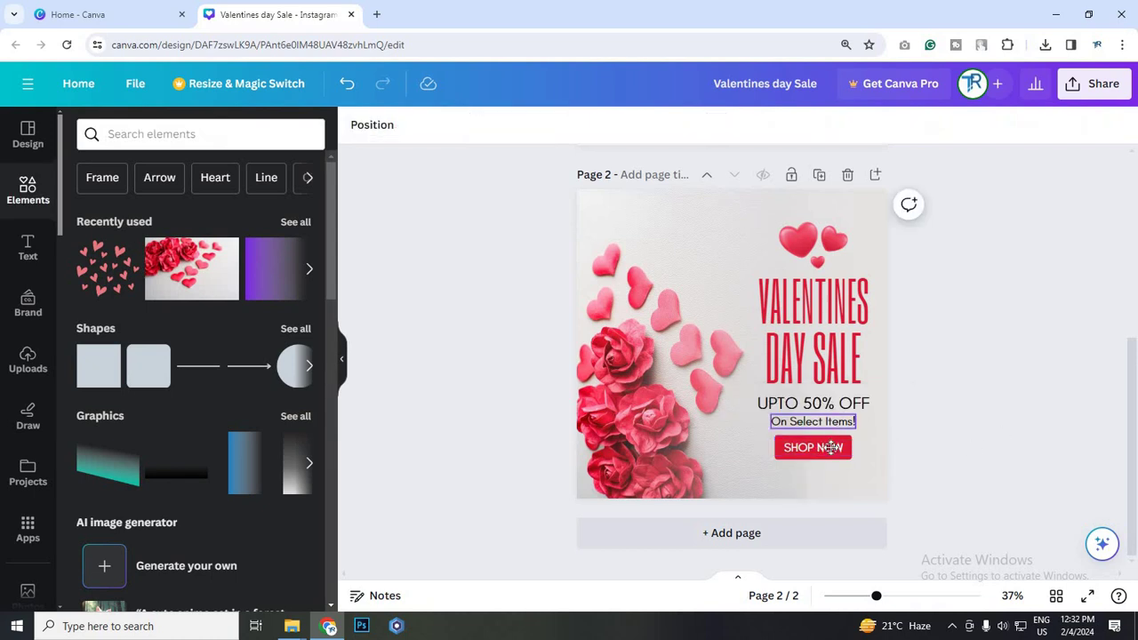
{"action": "left_click_drag", "start_coordinate": [829, 477], "coordinate": [833, 482]}
{"action": "double_click", "coordinate": [834, 480]}
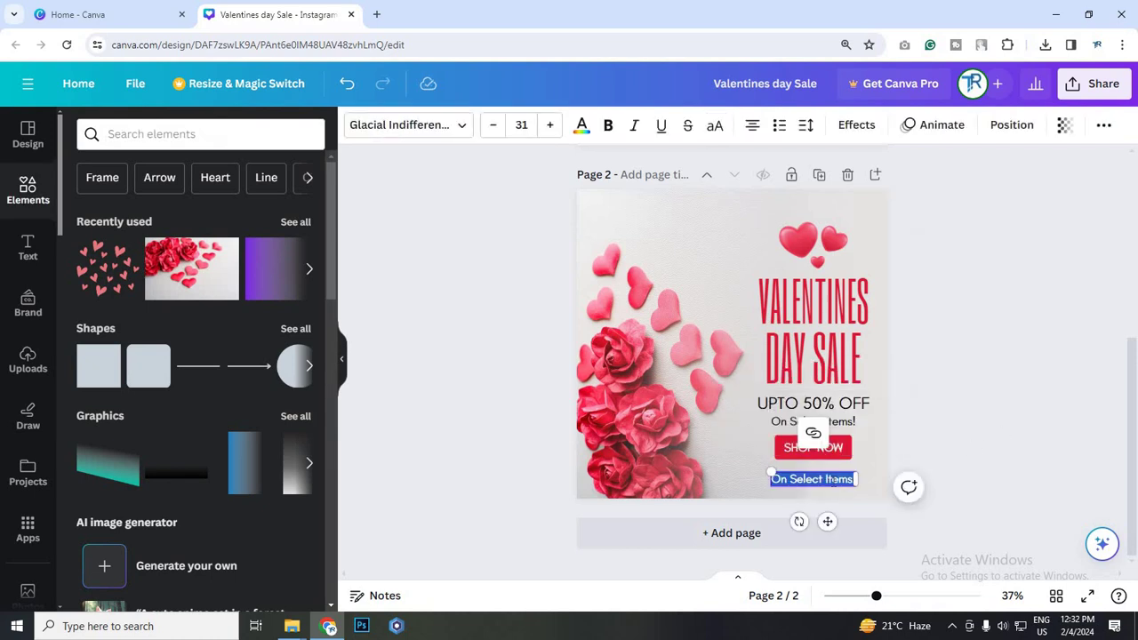
{"action": "type", "text": "www.yo"}
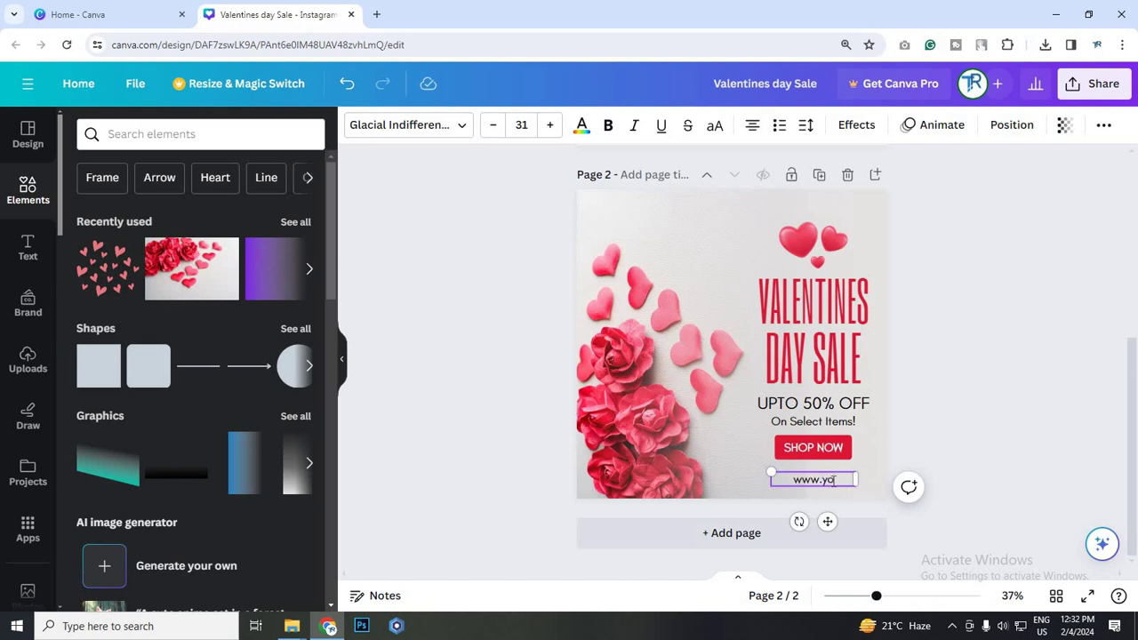
{"action": "type", "text": "urwebsitye"}
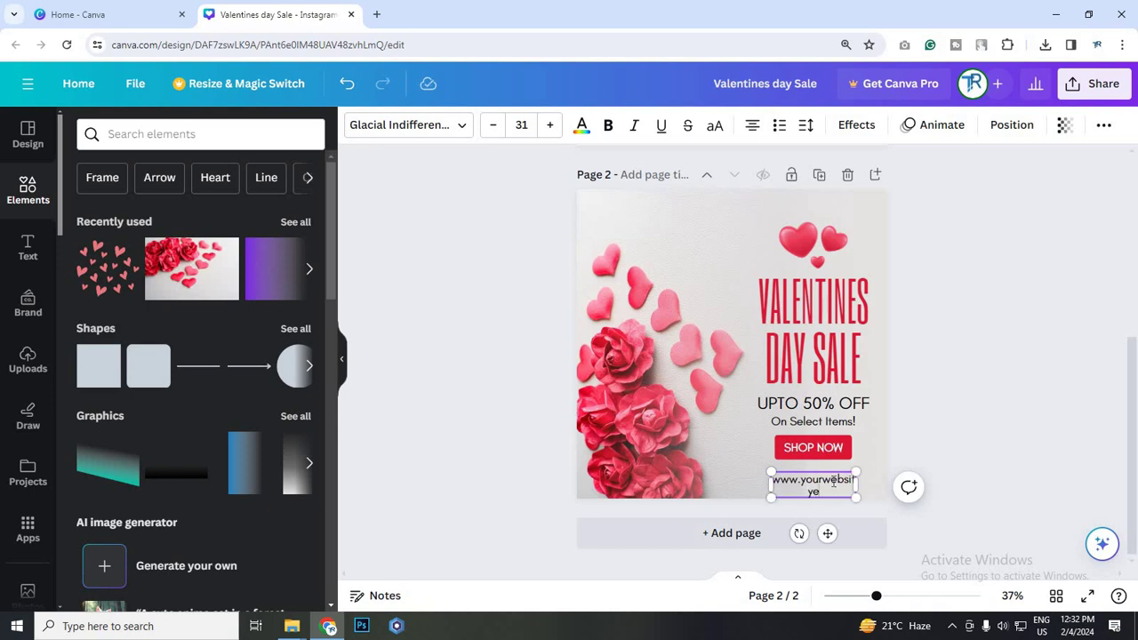
{"action": "key", "text": "BackSpace"}
{"action": "key", "text": "BackSpace"}
{"action": "type", "text": "e"}
Shrink the website address to size 20.5 on a single line and centre it under the SHOP NOW button
{"action": "left_click_drag", "start_coordinate": [861, 487], "coordinate": [811, 471]}
{"action": "left_click", "coordinate": [997, 452]}
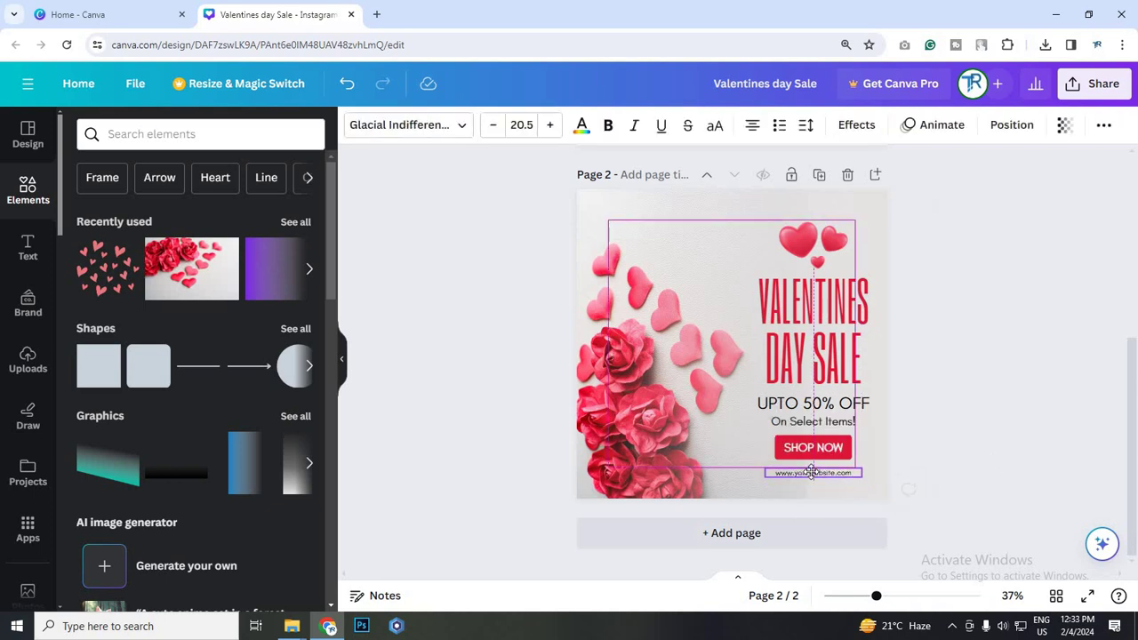
{"action": "left_click", "coordinate": [993, 435]}
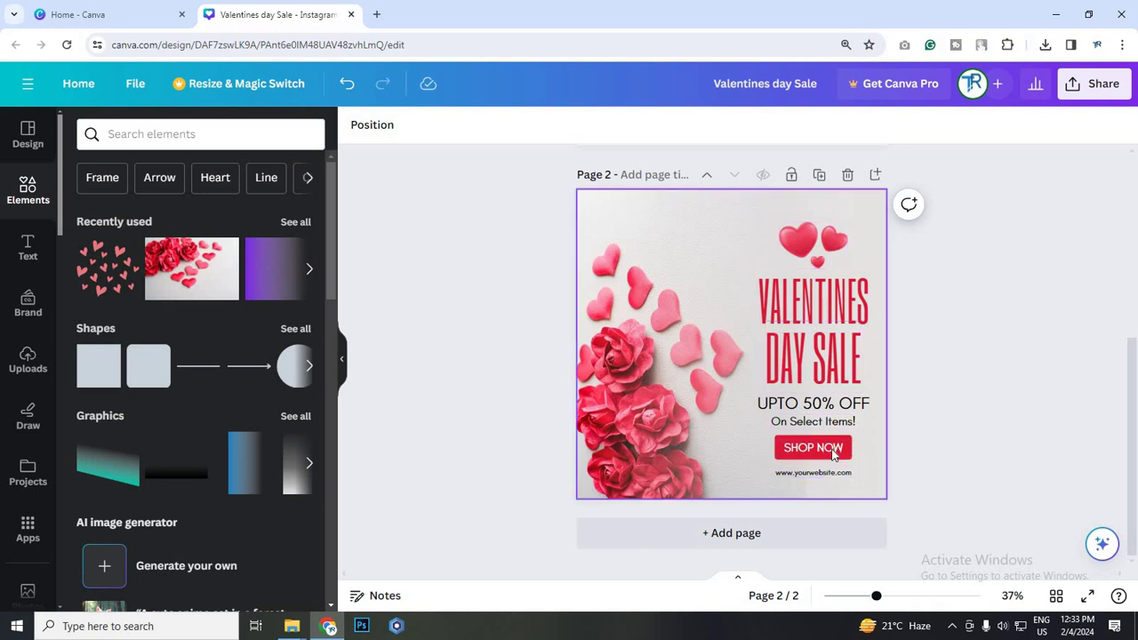
Group the hearts graphic, both heading lines, the two offer lines, the SHOP NOW button with its text and the website address
{"action": "left_click", "coordinate": [813, 472]}
{"action": "left_click_drag", "start_coordinate": [956, 487], "coordinate": [836, 252]}
{"action": "left_click", "coordinate": [836, 251]}
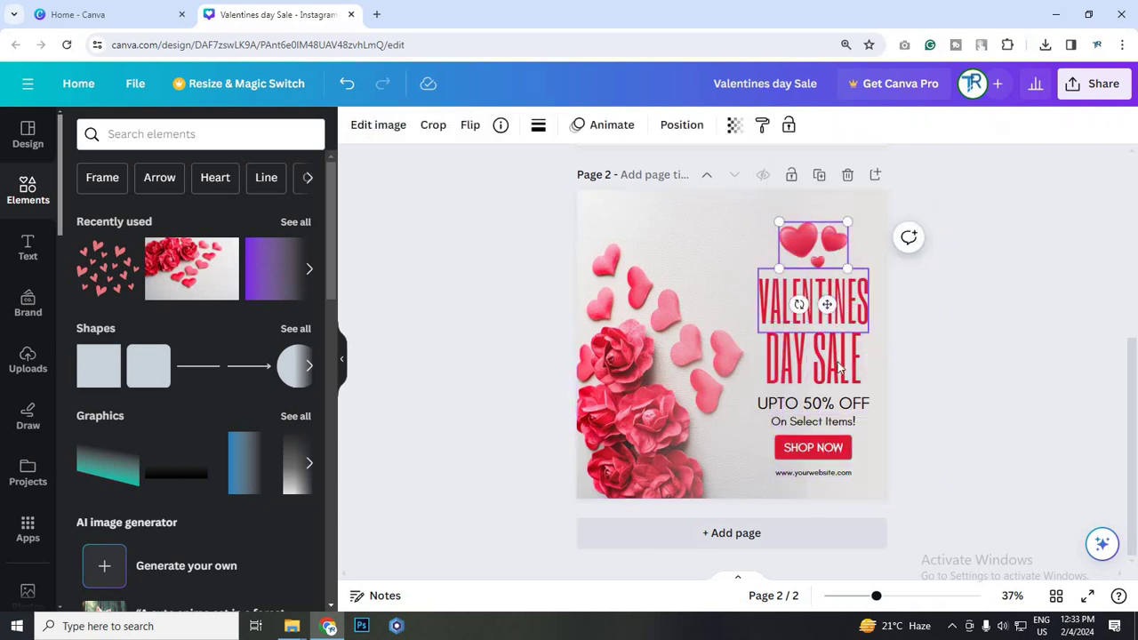
{"action": "left_click", "coordinate": [836, 307], "text": "shift"}
{"action": "left_click", "coordinate": [838, 365], "text": "shift"}
{"action": "left_click", "coordinate": [842, 409], "text": "shift"}
{"action": "left_click", "coordinate": [844, 424], "text": "shift"}
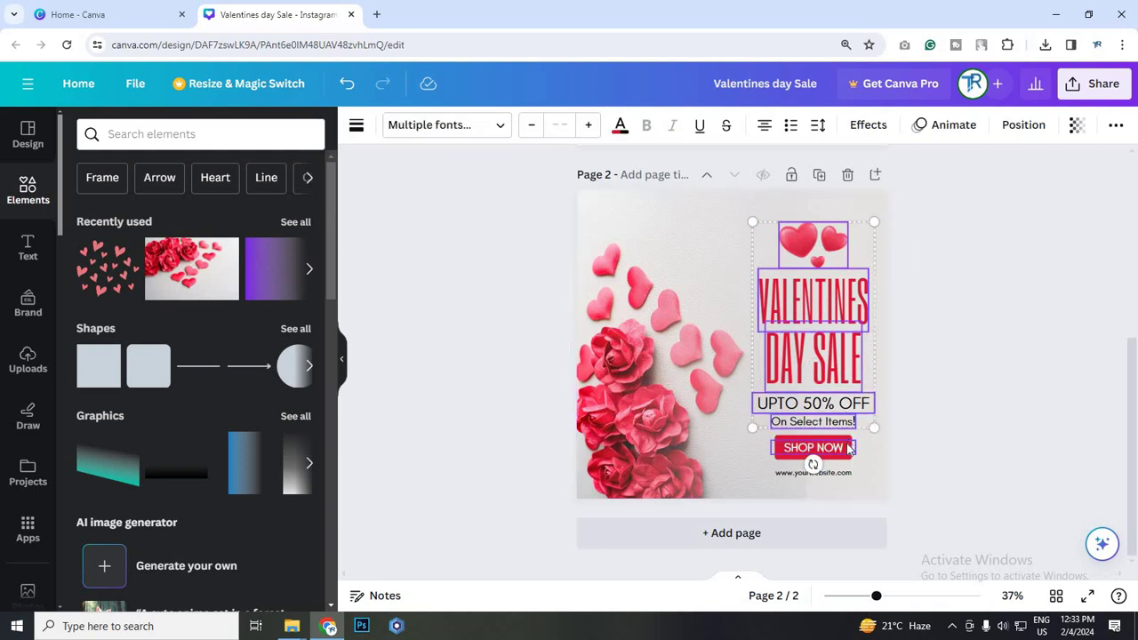
{"action": "left_click", "coordinate": [849, 449], "text": "shift"}
{"action": "left_click", "coordinate": [840, 473], "text": "shift"}
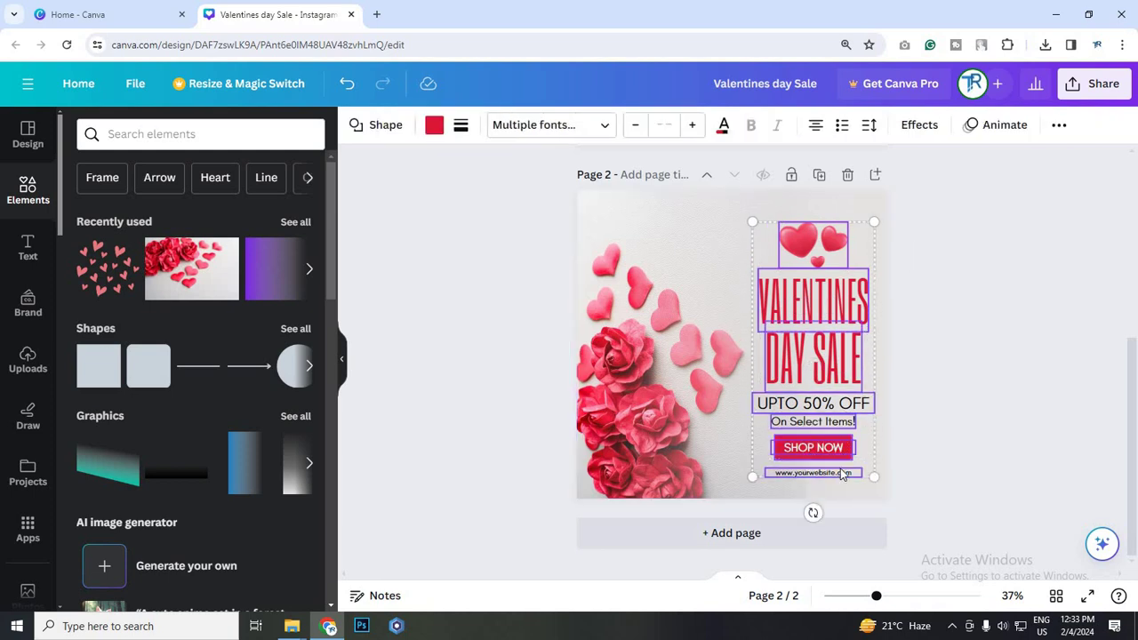
{"action": "key", "text": "ctrl+g"}
Nudge the grouped hearts, heading, offer text and button slightly upward on page 2
{"action": "key", "text": "Up"}
{"action": "key", "text": "Up"}
{"action": "key", "text": "Up"}
{"action": "key", "text": "Up"}
{"action": "key", "text": "Up"}
{"action": "key", "text": "Up"}
{"action": "key", "text": "Up"}
{"action": "key", "text": "Up"}
{"action": "key", "text": "Up"}
{"action": "key", "text": "Up"}
{"action": "key", "text": "Up"}
{"action": "key", "text": "Up"}
{"action": "key", "text": "Up"}
{"action": "key", "text": "Up"}
{"action": "key", "text": "Up"}
{"action": "key", "text": "Up"}
{"action": "key", "text": "Up"}
{"action": "key", "text": "Up"}
{"action": "key", "text": "Up"}
{"action": "key", "text": "Up"}
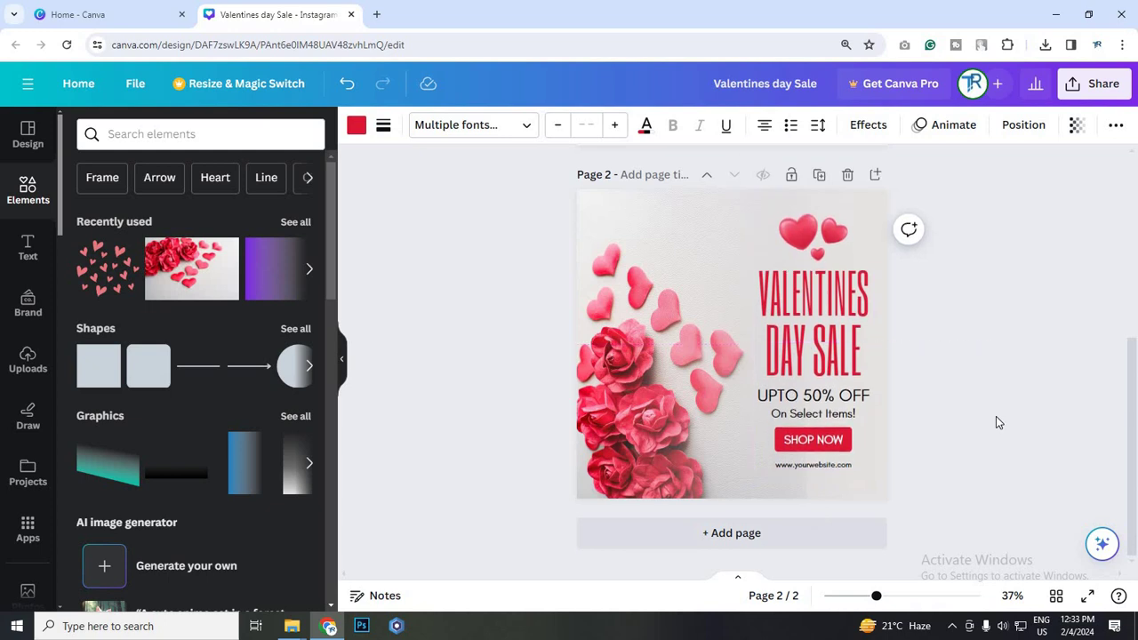
Copy the black splatter graphic from page 1 onto page 2 and place it over the hearts graphic
{"action": "scroll", "coordinate": [1000, 423], "scroll_direction": "up", "scroll_amount": 4}
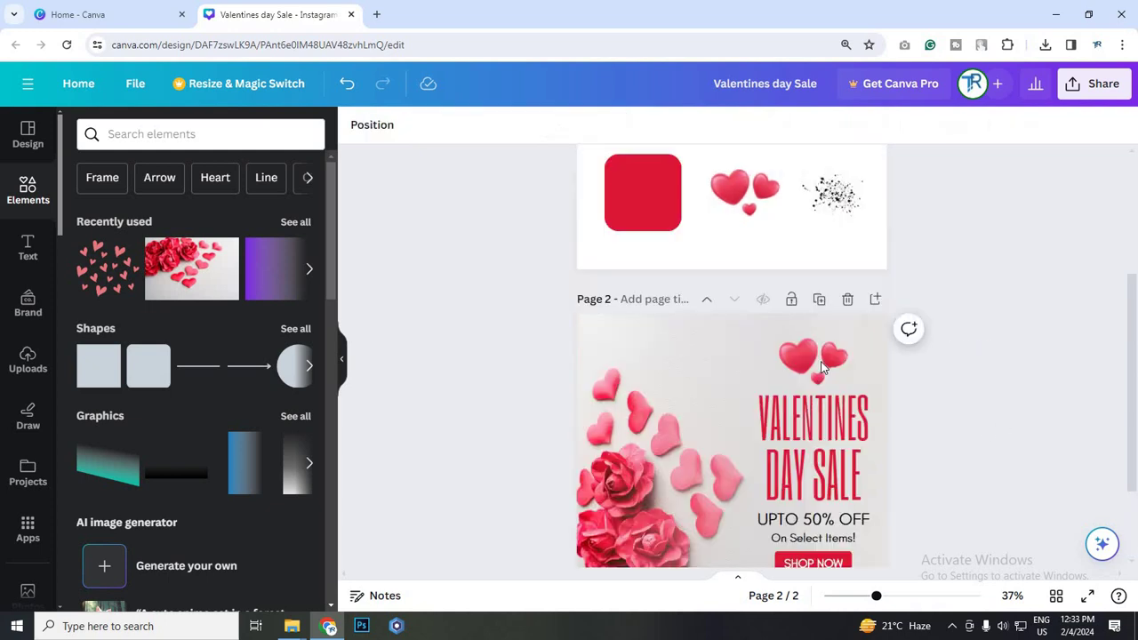
{"action": "left_click", "coordinate": [851, 368]}
{"action": "key", "text": "ctrl+c"}
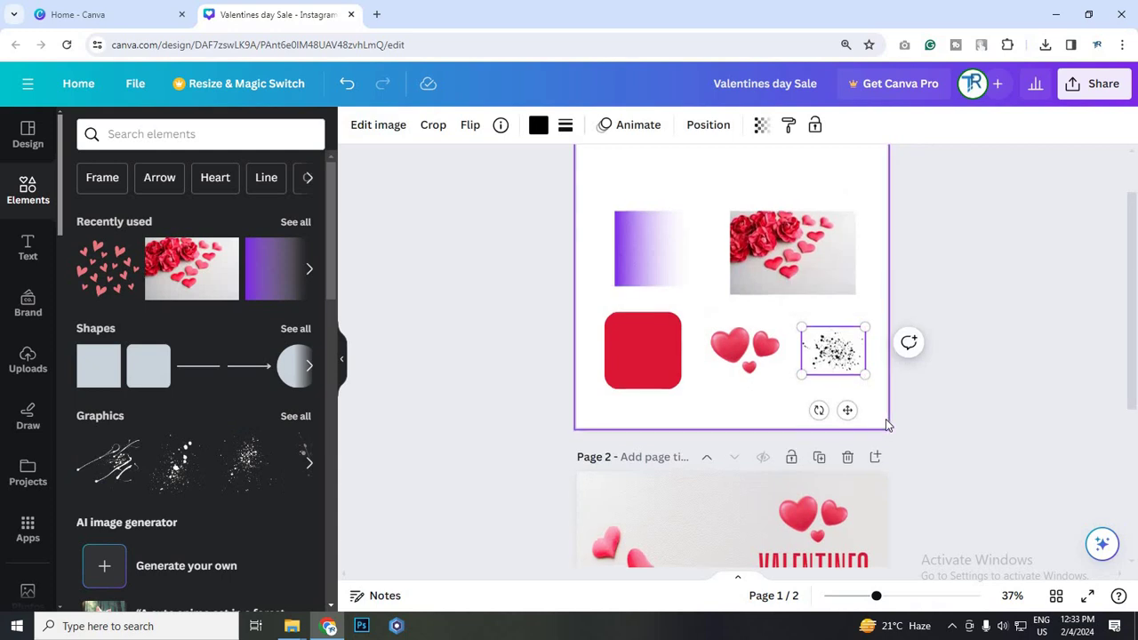
{"action": "scroll", "coordinate": [888, 425], "scroll_direction": "down", "scroll_amount": 4}
{"action": "key", "text": "ctrl+v"}
{"action": "left_click_drag", "start_coordinate": [834, 422], "coordinate": [824, 226]}
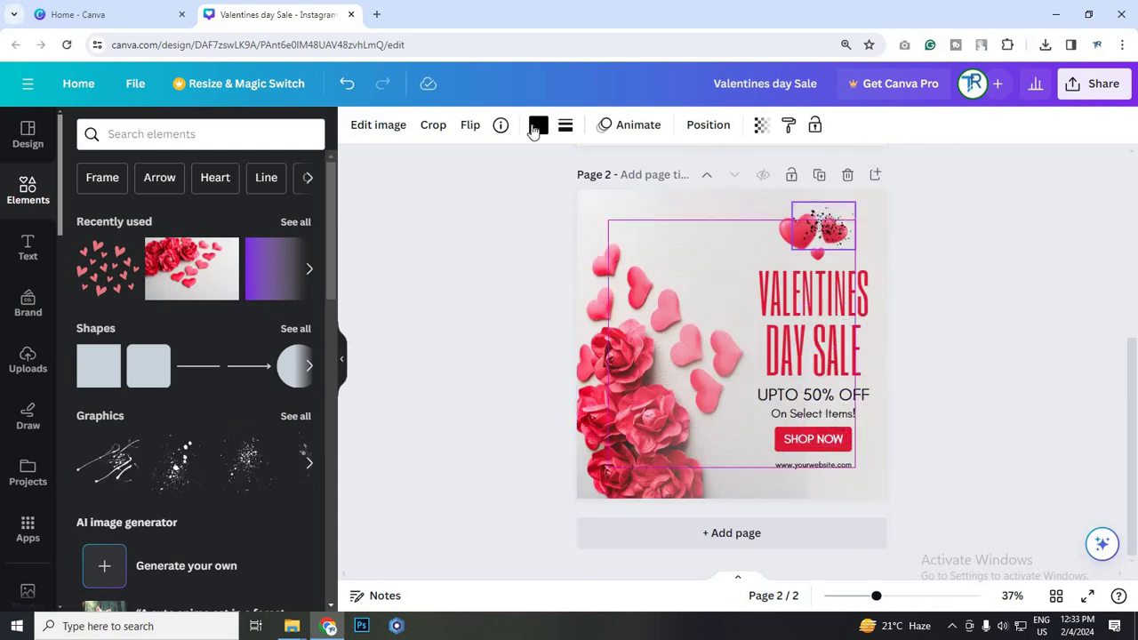
Recolour the splatter to the photo colour #ee2b49 and enlarge it in the upper-right corner of page 2
{"action": "left_click", "coordinate": [538, 124]}
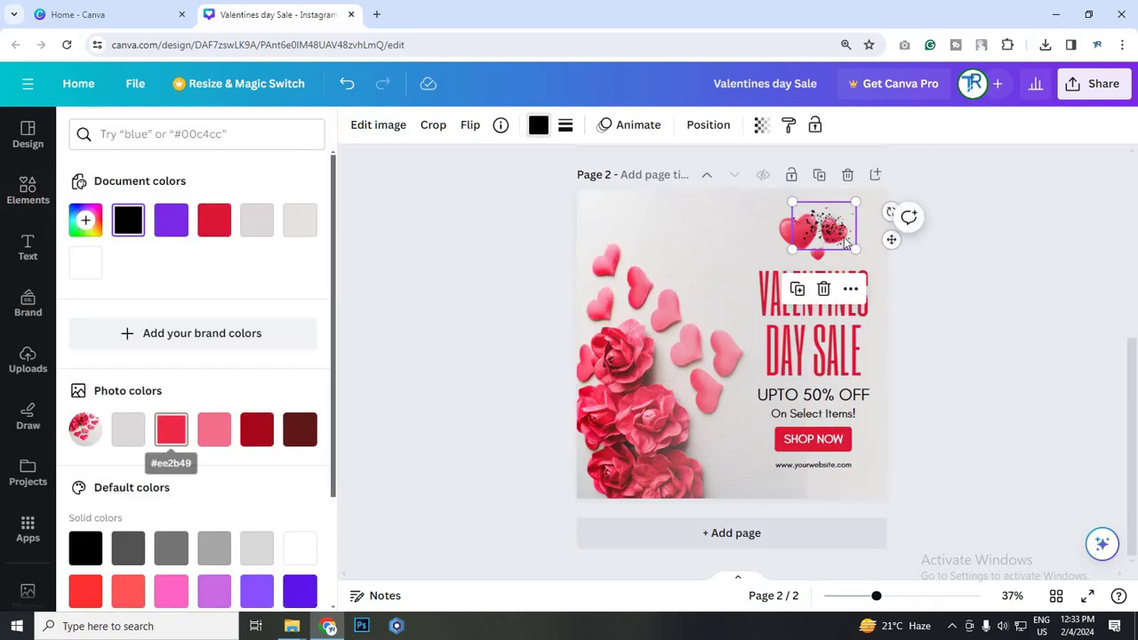
{"action": "left_click", "coordinate": [170, 430]}
{"action": "left_click_drag", "start_coordinate": [855, 249], "coordinate": [920, 251]}
{"action": "left_click", "coordinate": [997, 311]}
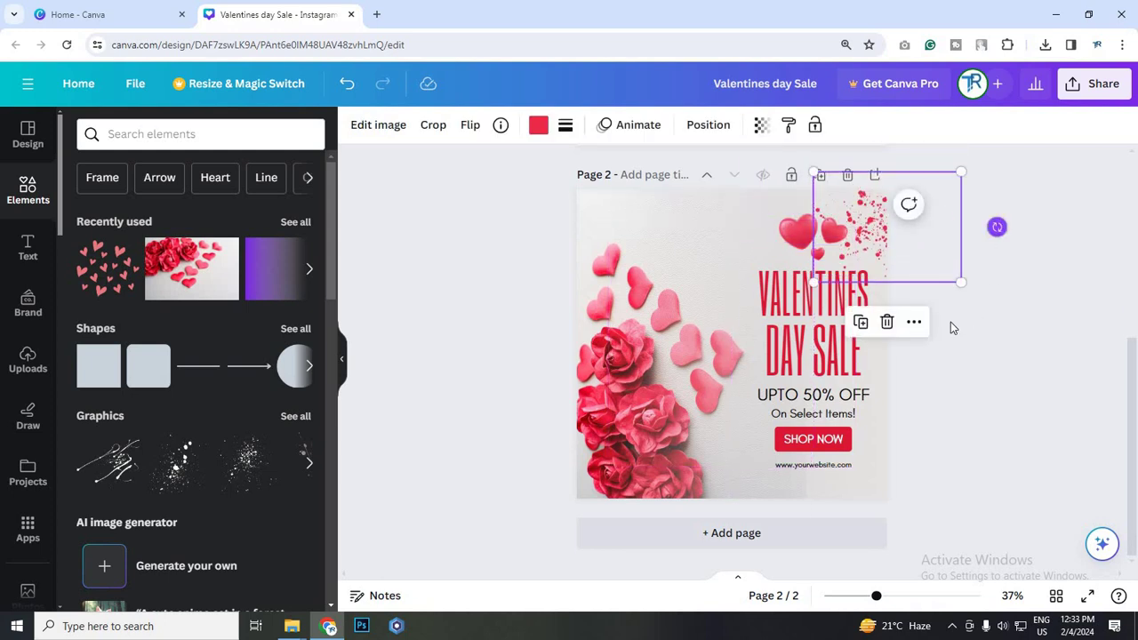
Rotate the red splatter to about 37° and position it so it spills in from page 2's upper-right corner
{"action": "left_click_drag", "start_coordinate": [997, 228], "coordinate": [951, 320]}
{"action": "left_click_drag", "start_coordinate": [889, 243], "coordinate": [890, 232]}
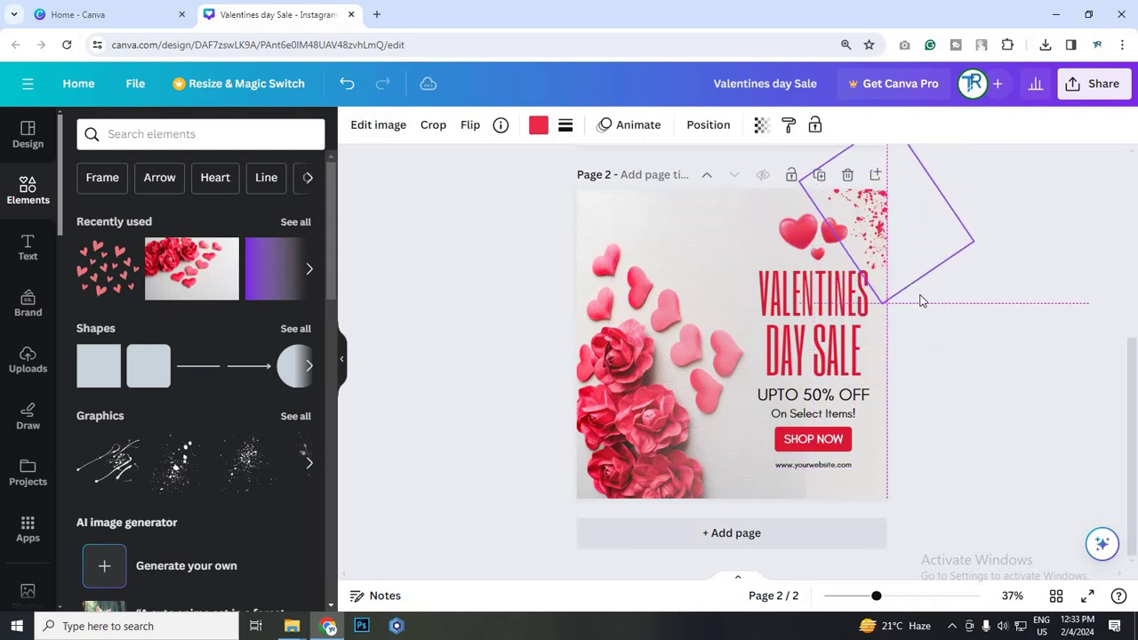
{"action": "left_click_drag", "start_coordinate": [811, 262], "coordinate": [824, 274]}
{"action": "left_click_drag", "start_coordinate": [868, 210], "coordinate": [922, 256]}
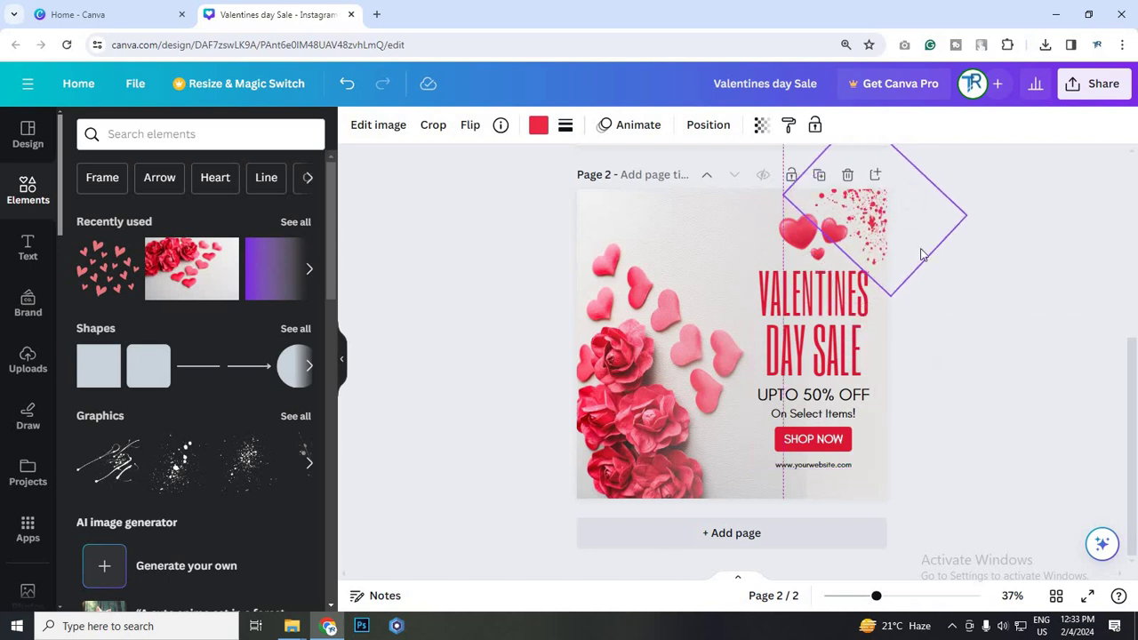
{"action": "left_click", "coordinate": [952, 249]}
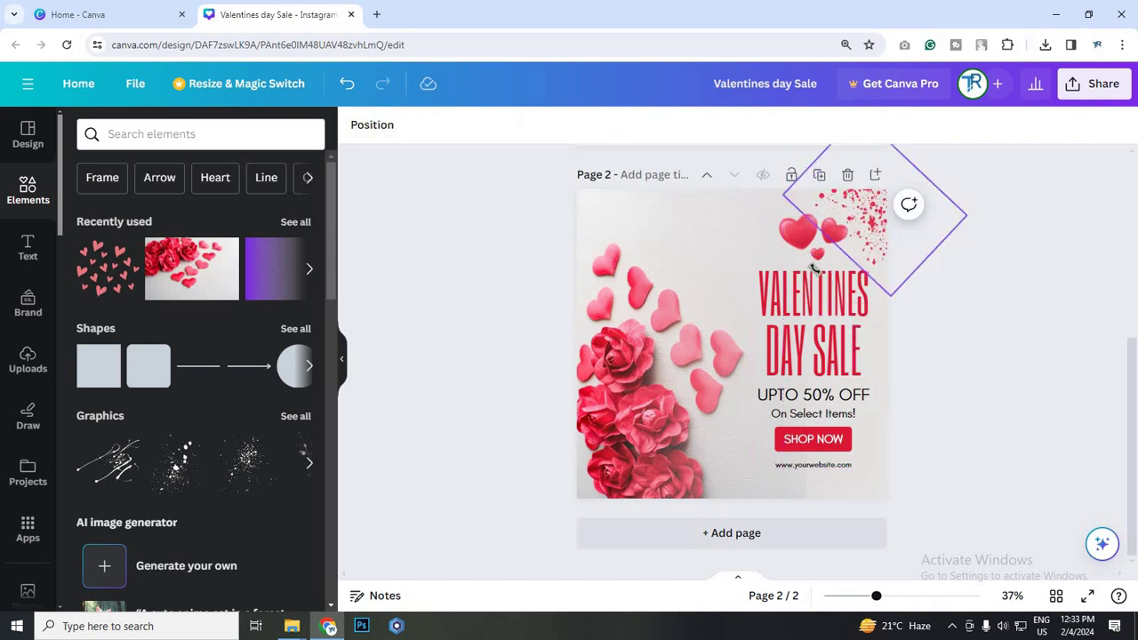
{"action": "left_click_drag", "start_coordinate": [814, 268], "coordinate": [823, 276]}
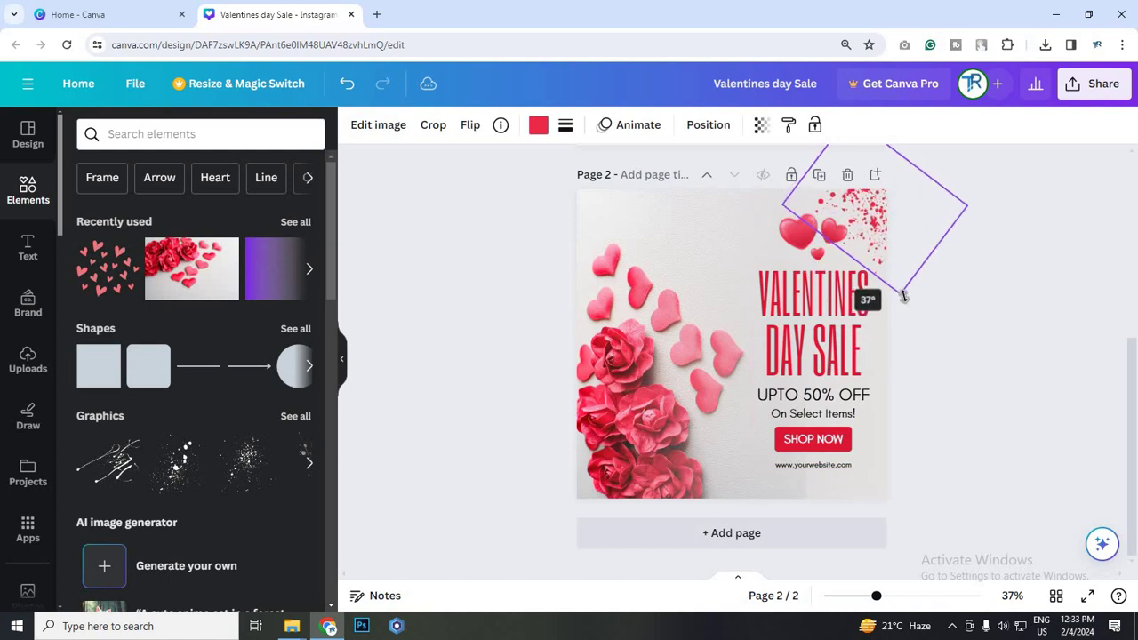
{"action": "left_click_drag", "start_coordinate": [903, 296], "coordinate": [906, 297]}
{"action": "left_click_drag", "start_coordinate": [887, 237], "coordinate": [891, 233]}
{"action": "left_click", "coordinate": [979, 327]}
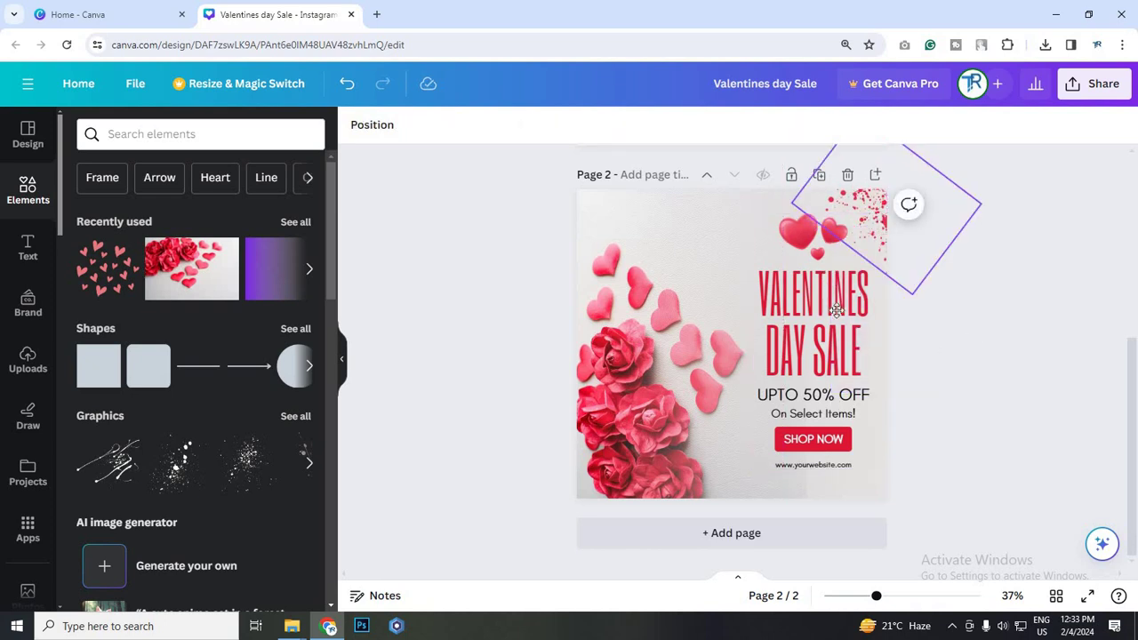
Duplicate the red splatter onto the bottom edge of page 2, just right of the roses
{"action": "left_click_drag", "start_coordinate": [836, 311], "coordinate": [722, 511]}
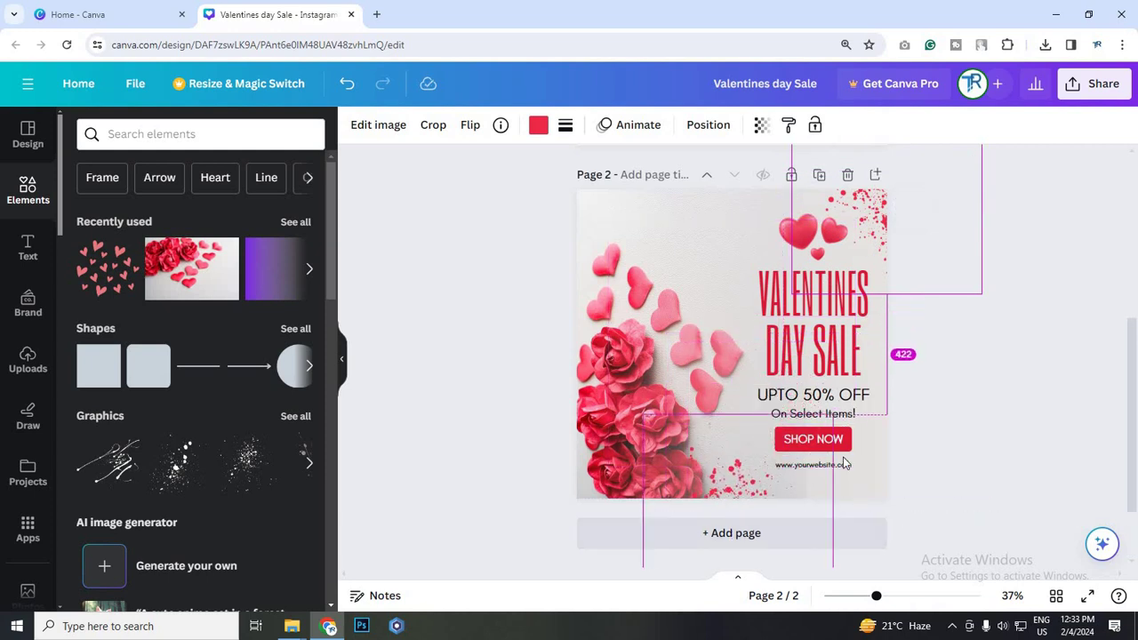
{"action": "left_click", "coordinate": [966, 419]}
{"action": "scroll", "coordinate": [672, 318], "scroll_direction": "up", "scroll_amount": 1}
{"action": "scroll", "coordinate": [836, 320], "scroll_direction": "down", "scroll_amount": 1}
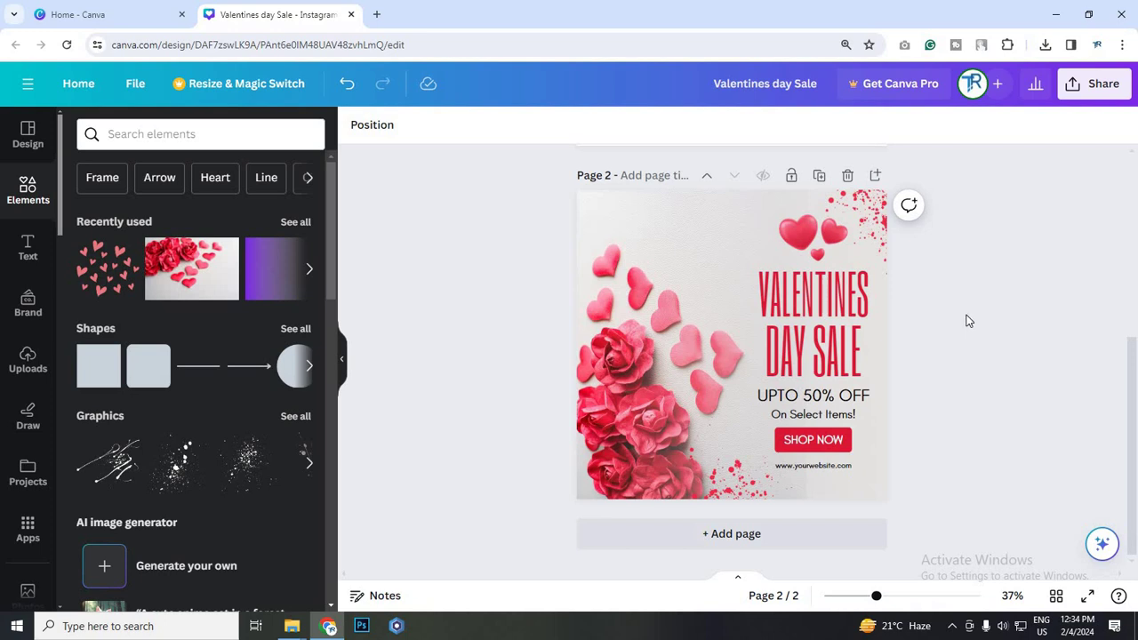
Set the design's collaboration link access to Anyone with the link and copy the link
{"action": "left_click", "coordinate": [1092, 84]}
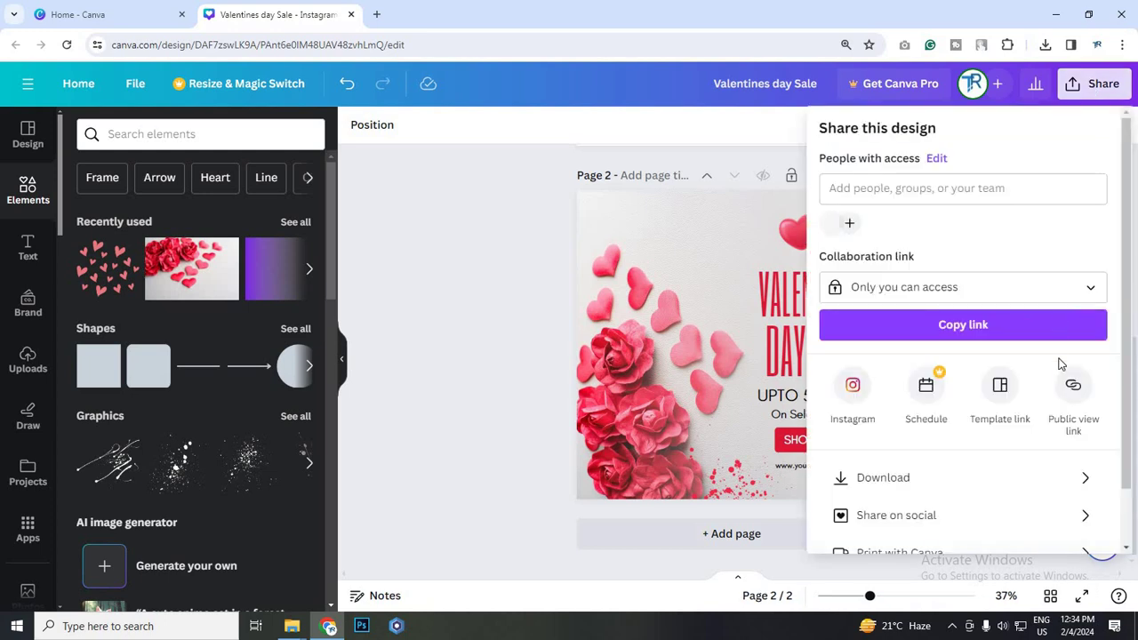
{"action": "left_click", "coordinate": [1052, 291]}
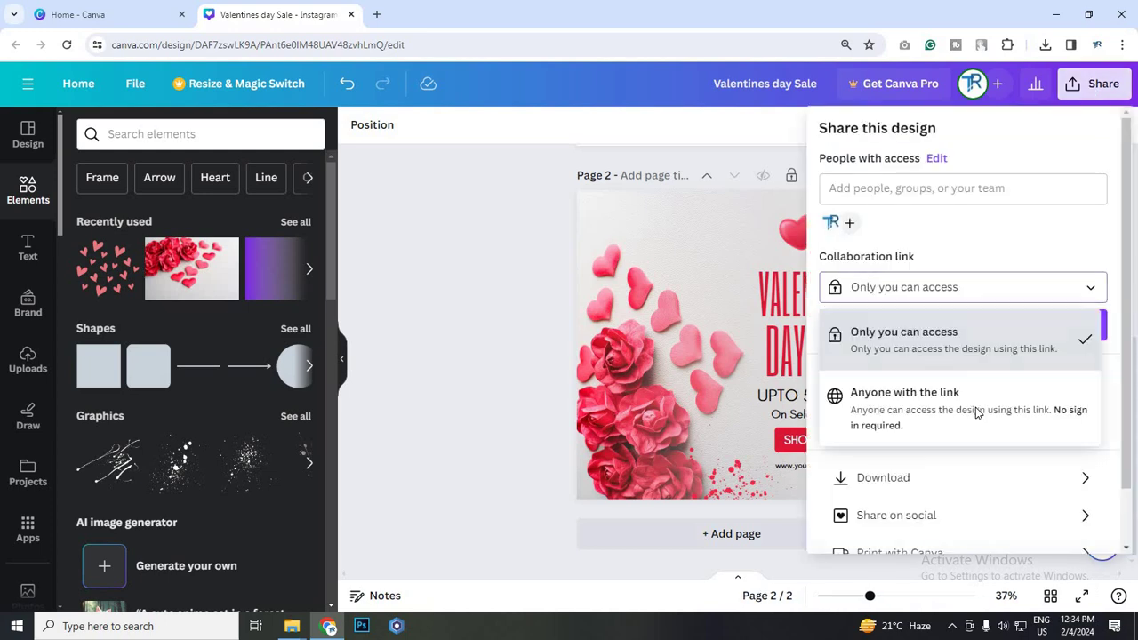
{"action": "left_click", "coordinate": [976, 412]}
{"action": "left_click", "coordinate": [1045, 331]}
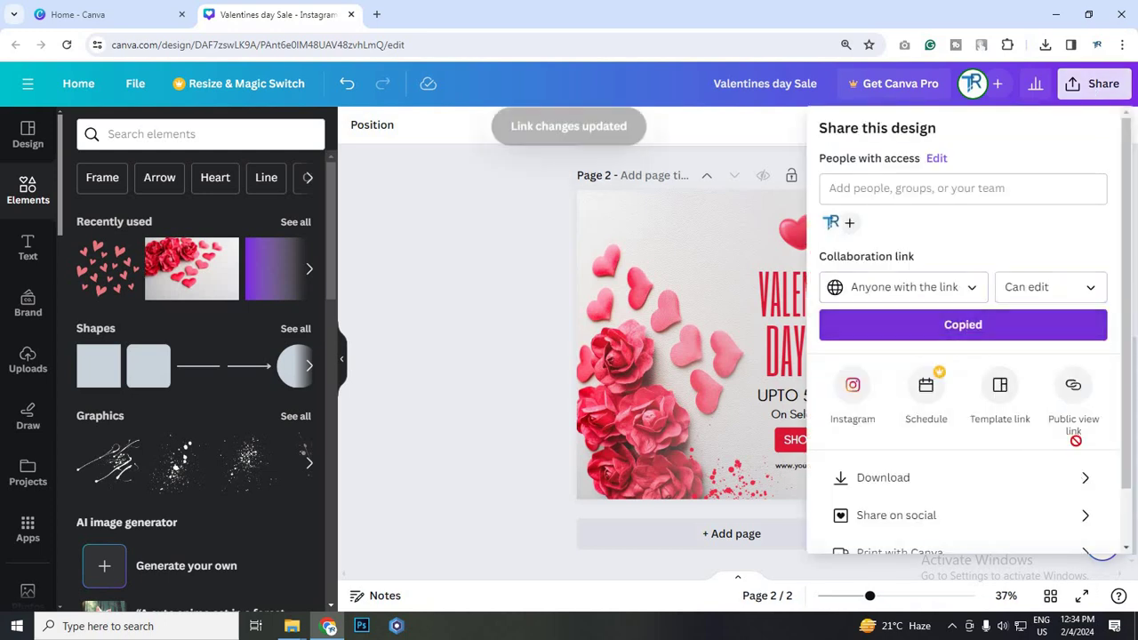
Examine the file types offered for downloading the design, and close the download options without exporting
{"action": "left_click", "coordinate": [1049, 478]}
{"action": "left_click", "coordinate": [978, 194]}
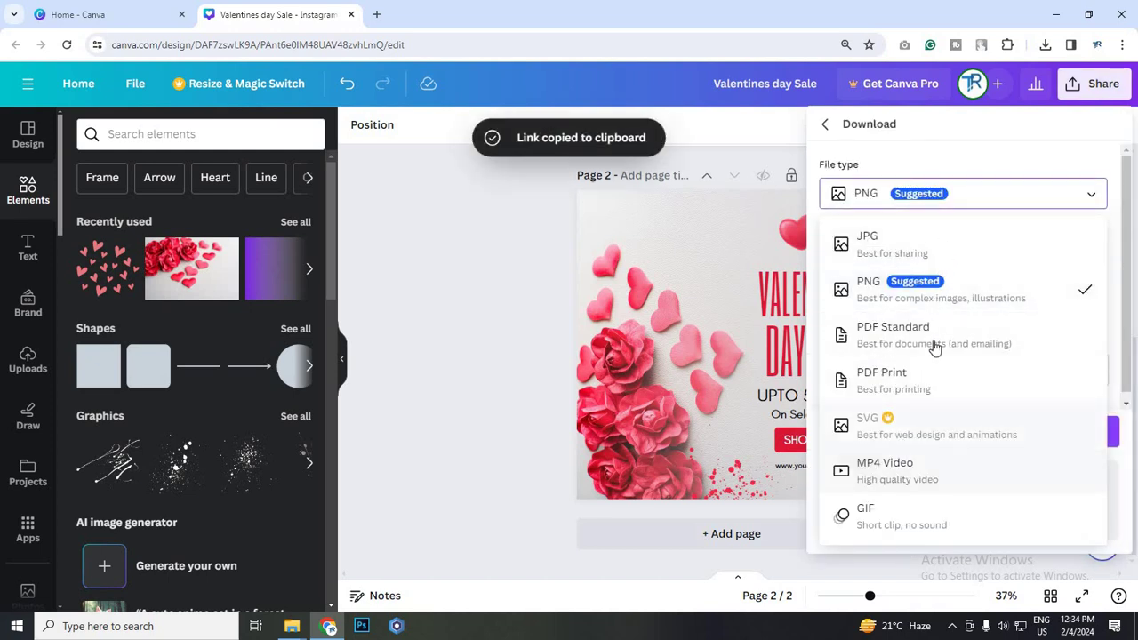
{"action": "left_click", "coordinate": [465, 328]}
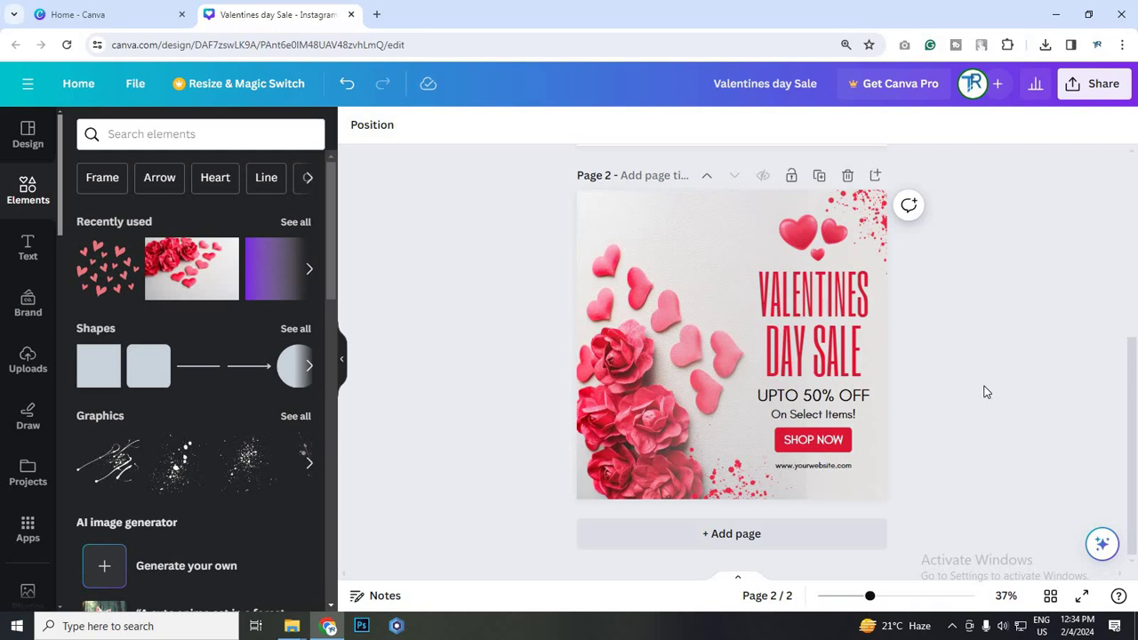
Browse the Valentine's Day design templates and return to the elements library
{"action": "left_click", "coordinate": [40, 131]}
{"action": "scroll", "coordinate": [253, 495], "scroll_direction": "down", "scroll_amount": 3}
{"action": "scroll", "coordinate": [254, 495], "scroll_direction": "down", "scroll_amount": 10}
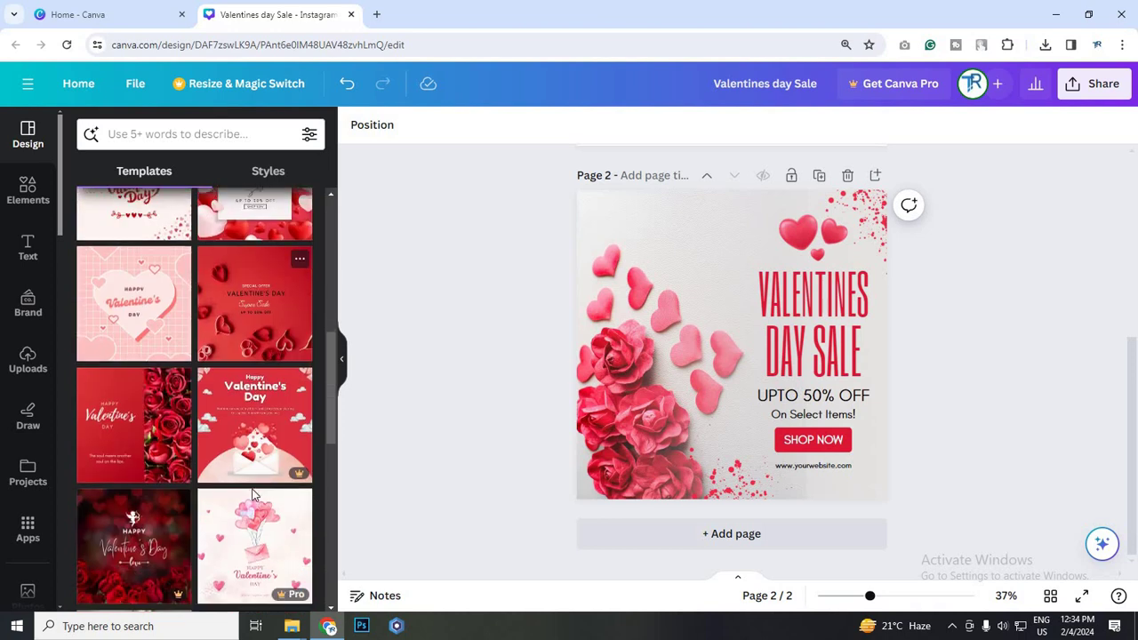
{"action": "left_click", "coordinate": [28, 192]}
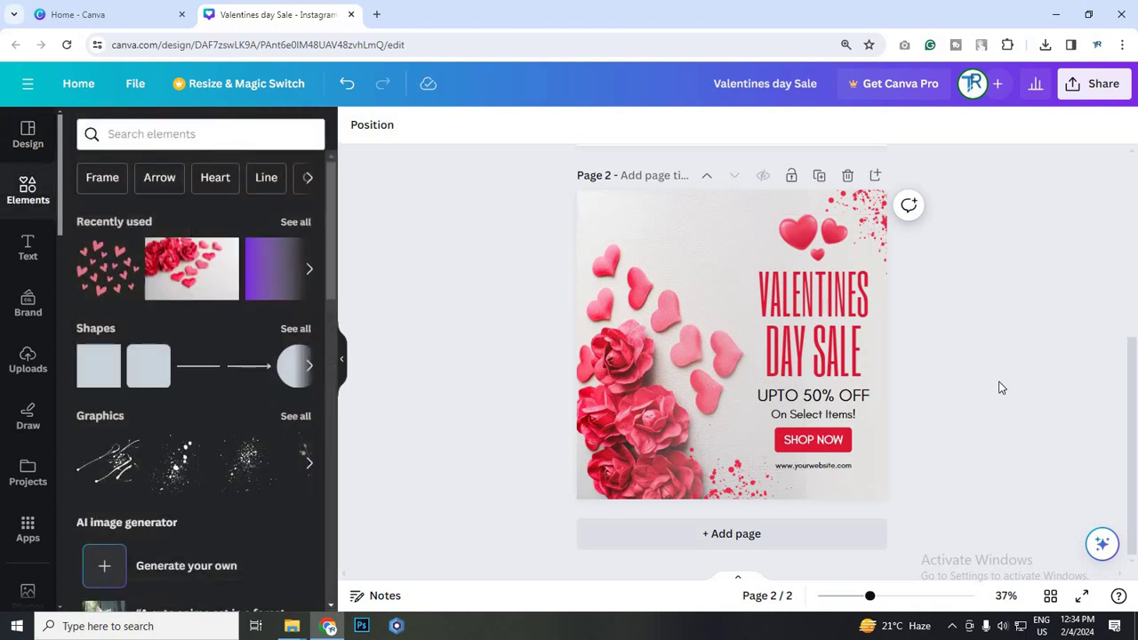